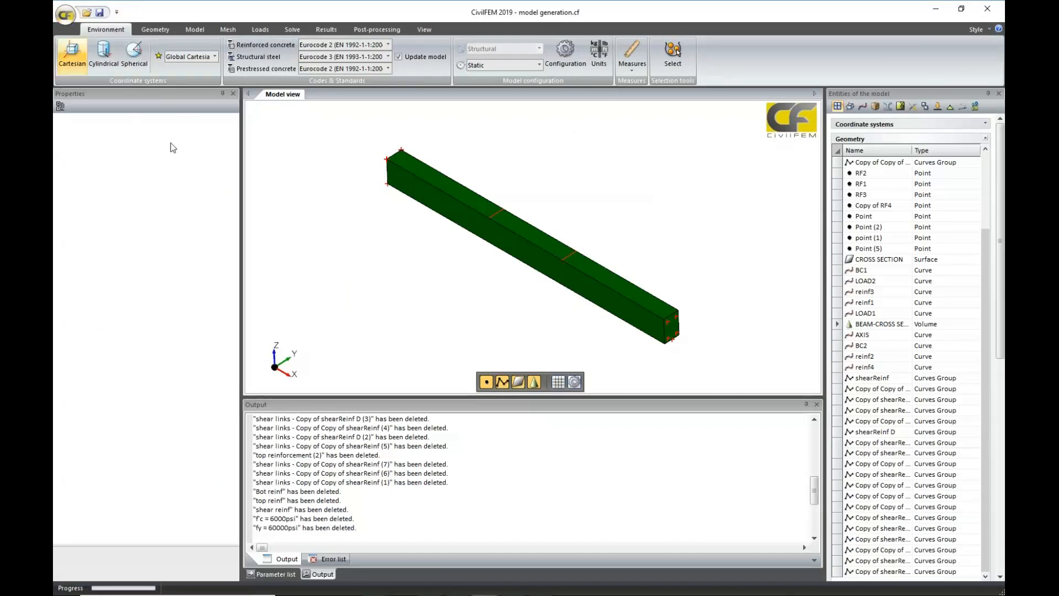
Step: Examine the BEAM-CROSS SECTION volume from several angles, including its end faces, top load lines and underside support lines
click(155, 30)
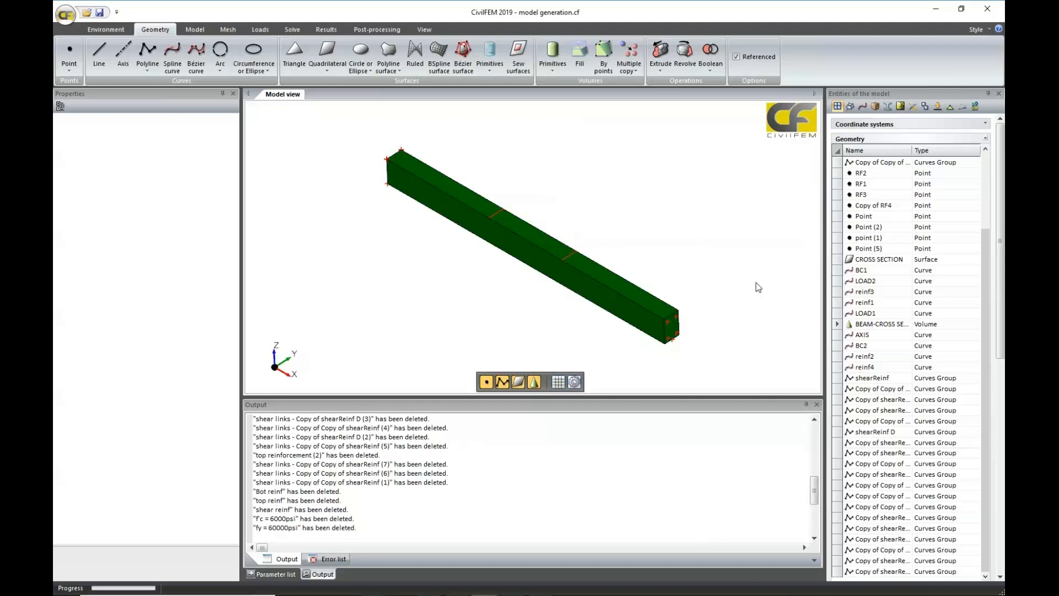
middle_drag(756, 282, 747, 264)
scroll(747, 264, up, 3)
scroll(747, 263, up, 3)
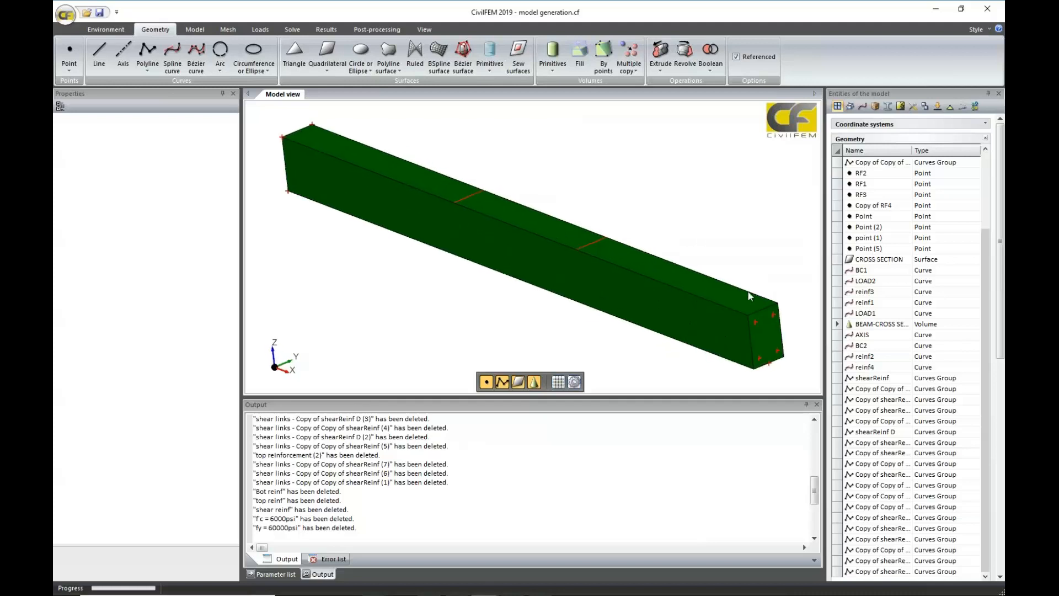
click(717, 329)
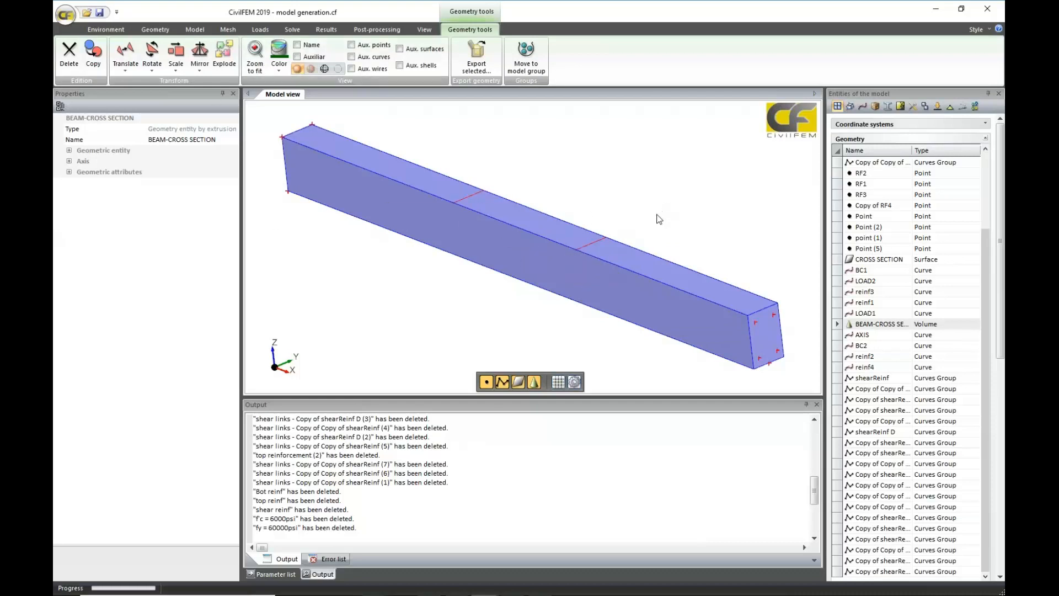
middle_drag(662, 236, 666, 279)
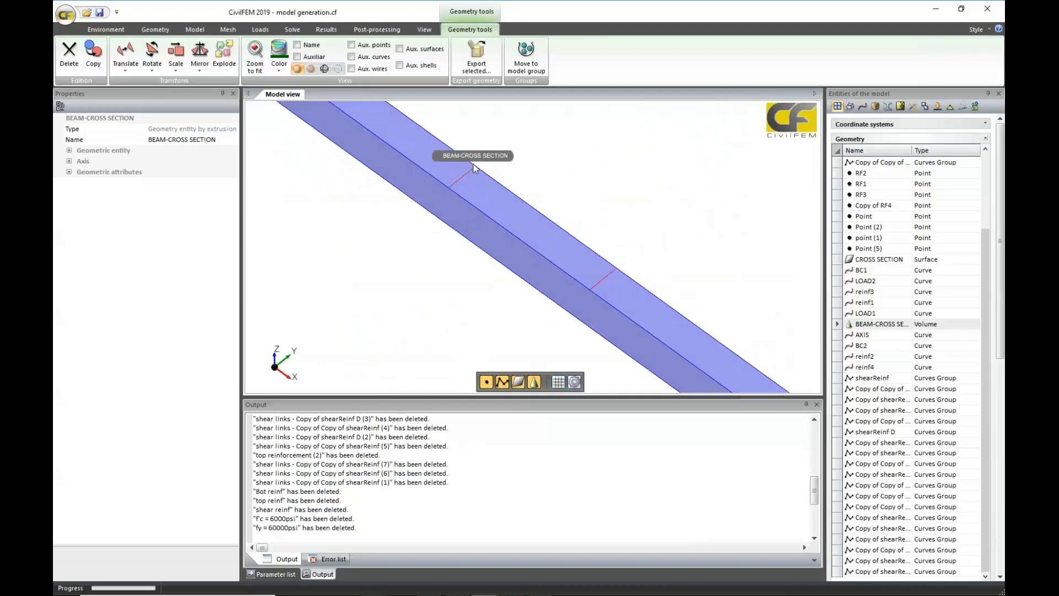
middle_drag(526, 285, 510, 165)
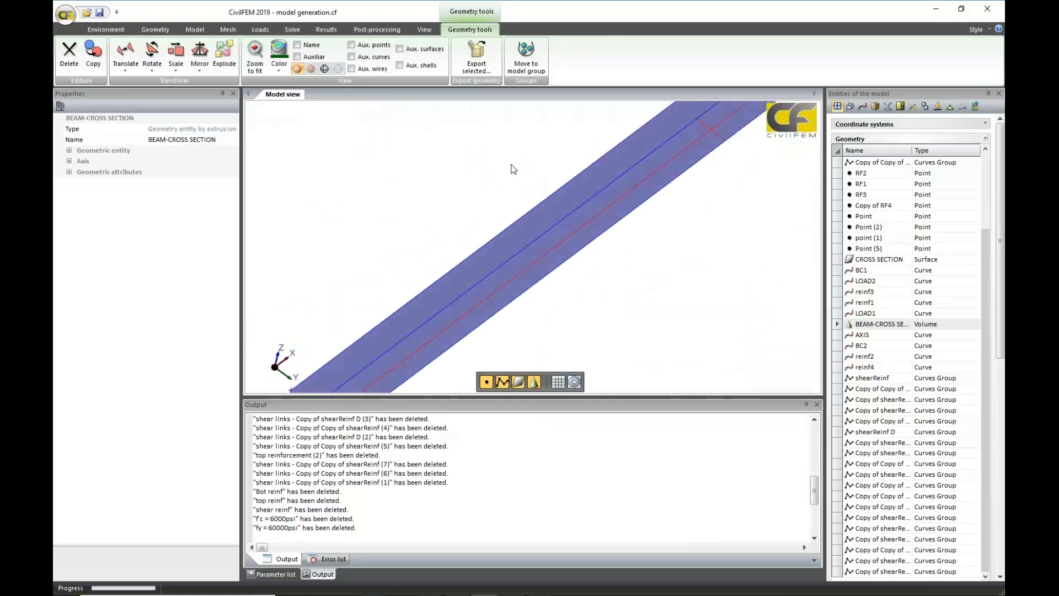
scroll(510, 302, down, 2)
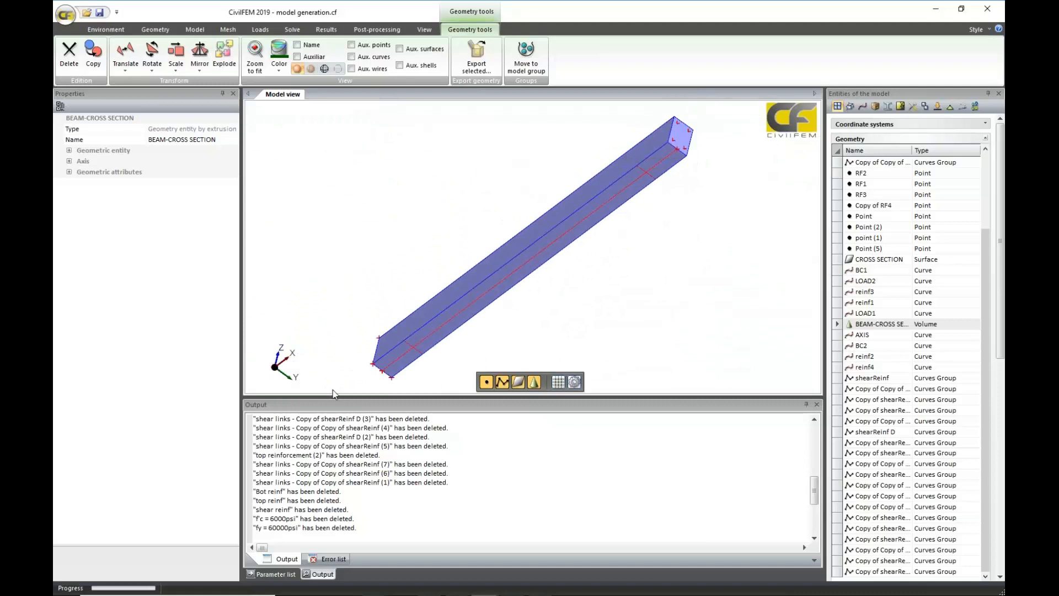
middle_drag(507, 246, 591, 237)
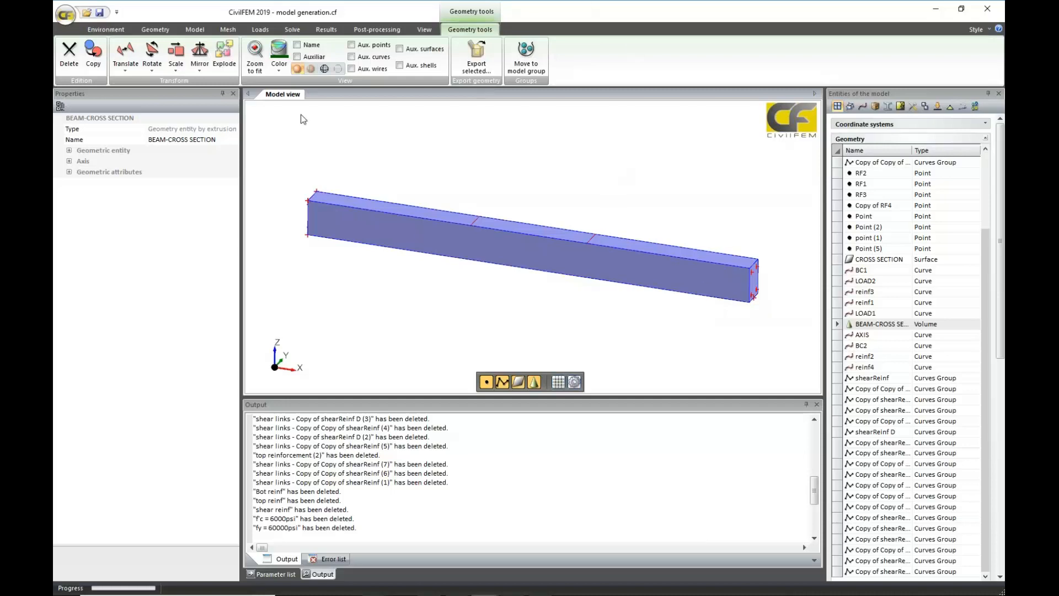
scroll(439, 197, up, 1)
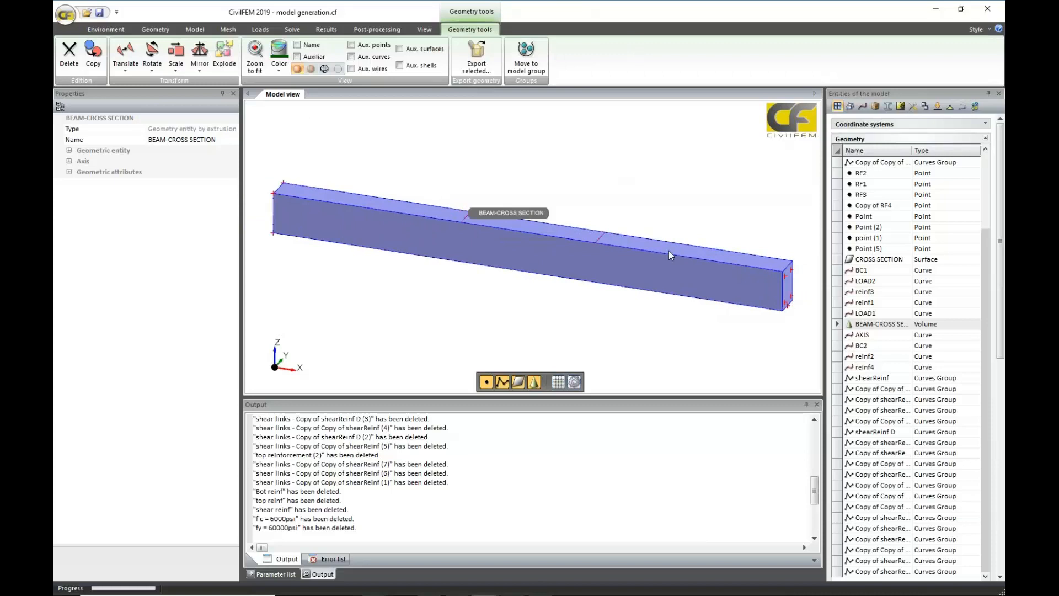
click(194, 30)
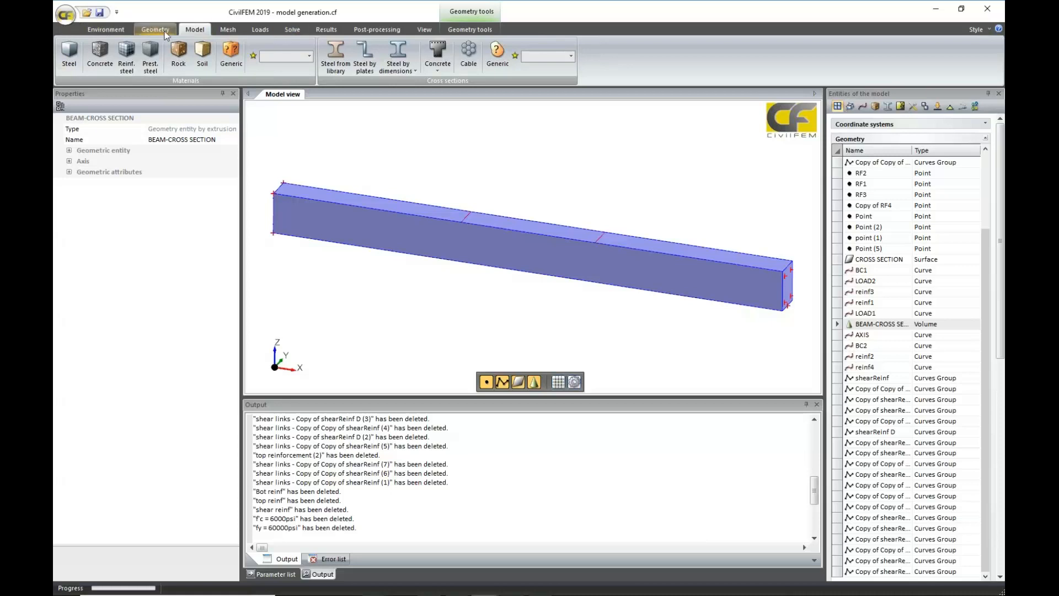
click(154, 31)
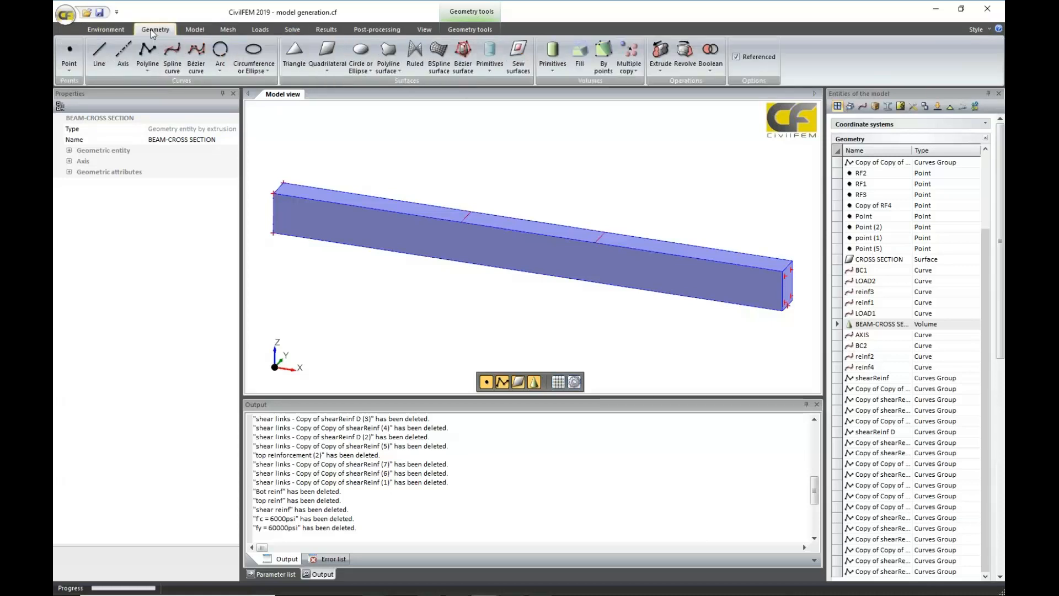
Step: Create a concrete material based on the ACI code with strength f'c = 6000psi
click(192, 32)
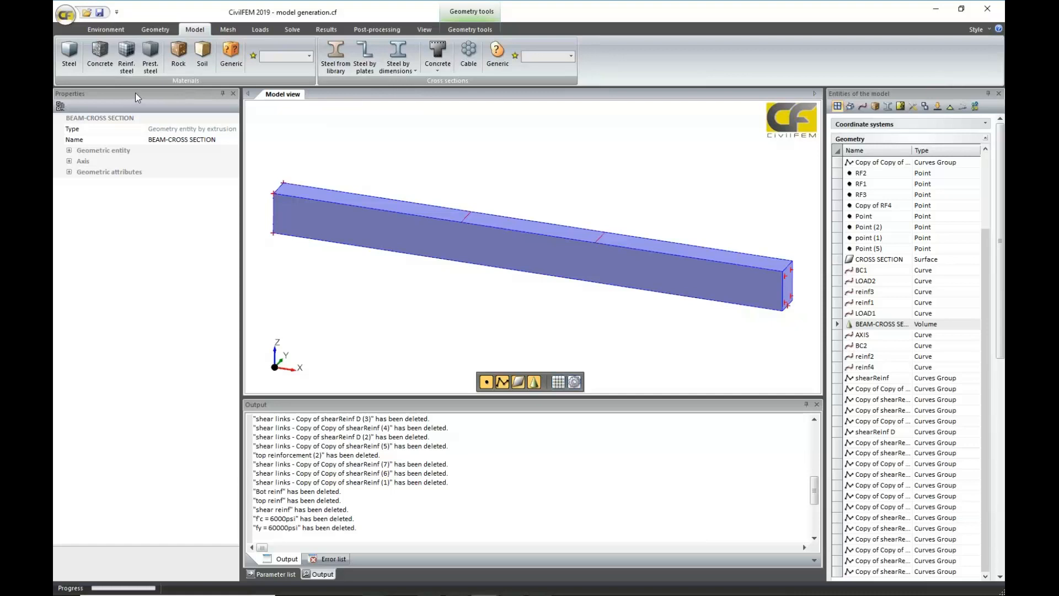
click(103, 59)
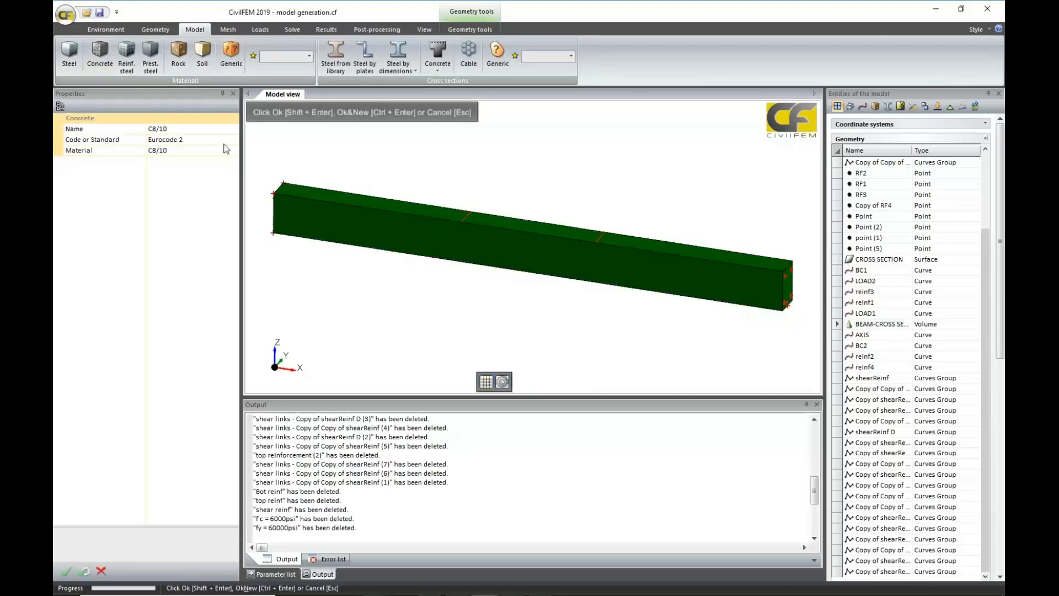
click(229, 141)
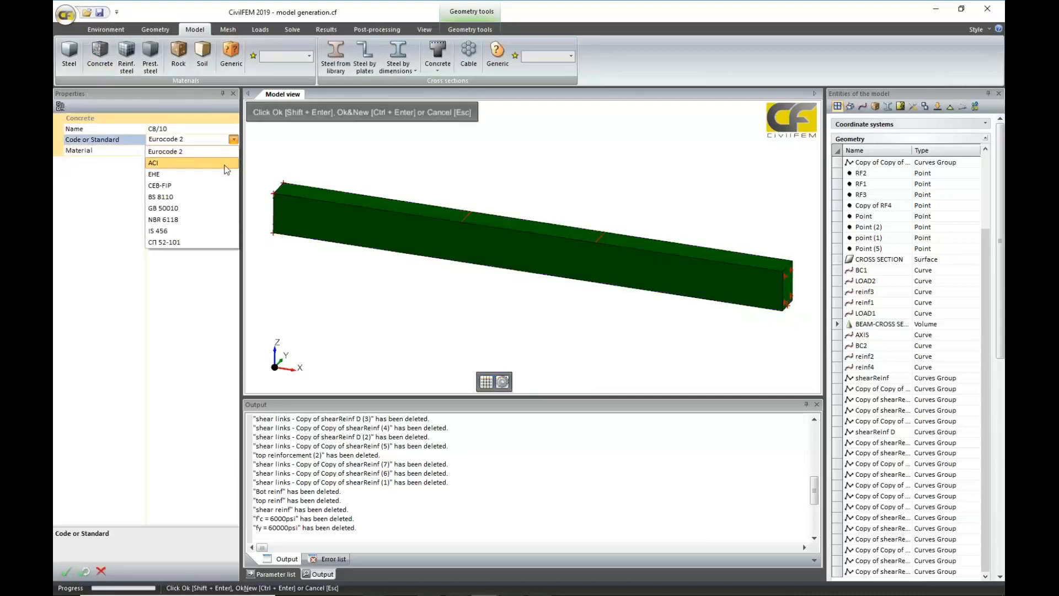
click(226, 164)
click(225, 151)
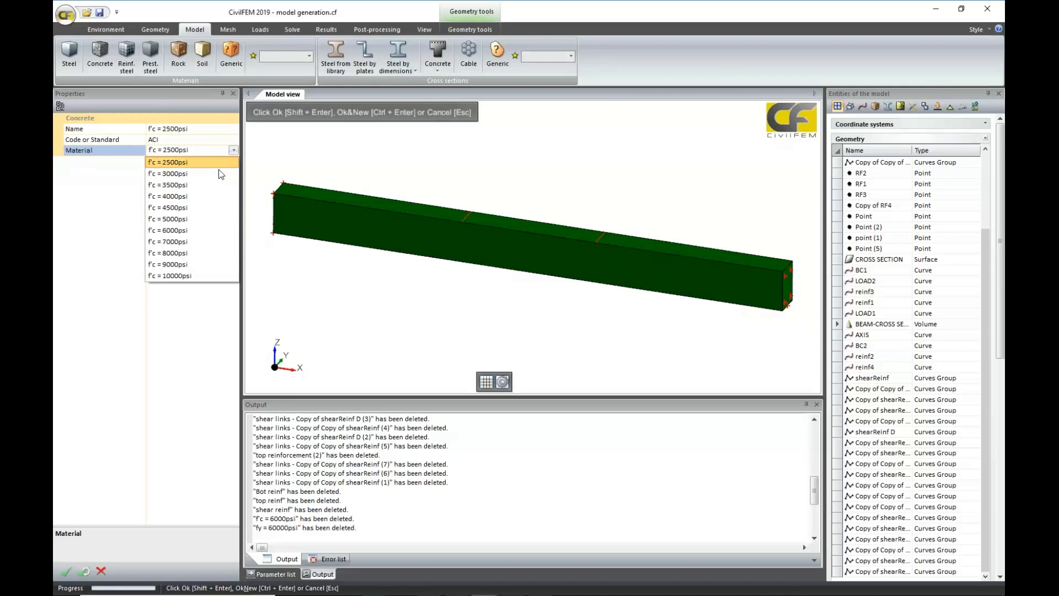
click(217, 231)
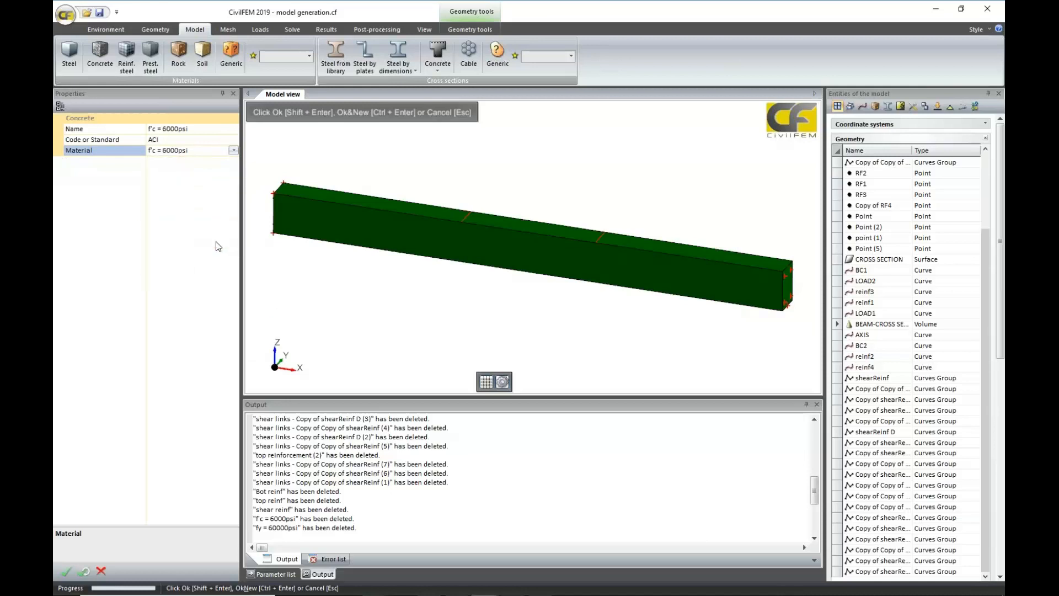
click(65, 572)
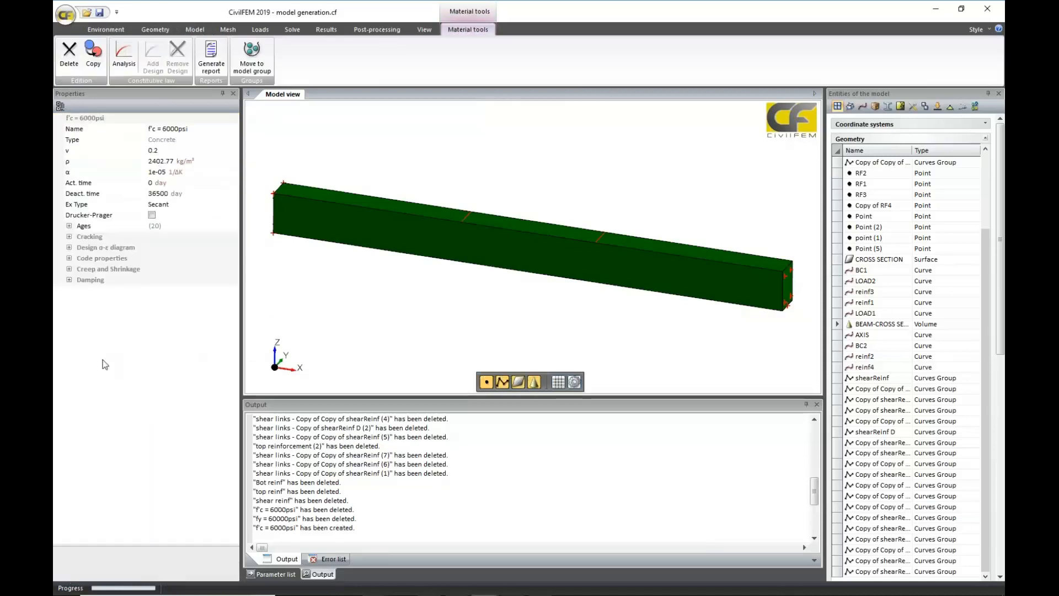
Step: Review the concrete's design diagram and code properties, including the chart of the Linear Ex elastic modulus over time
click(70, 248)
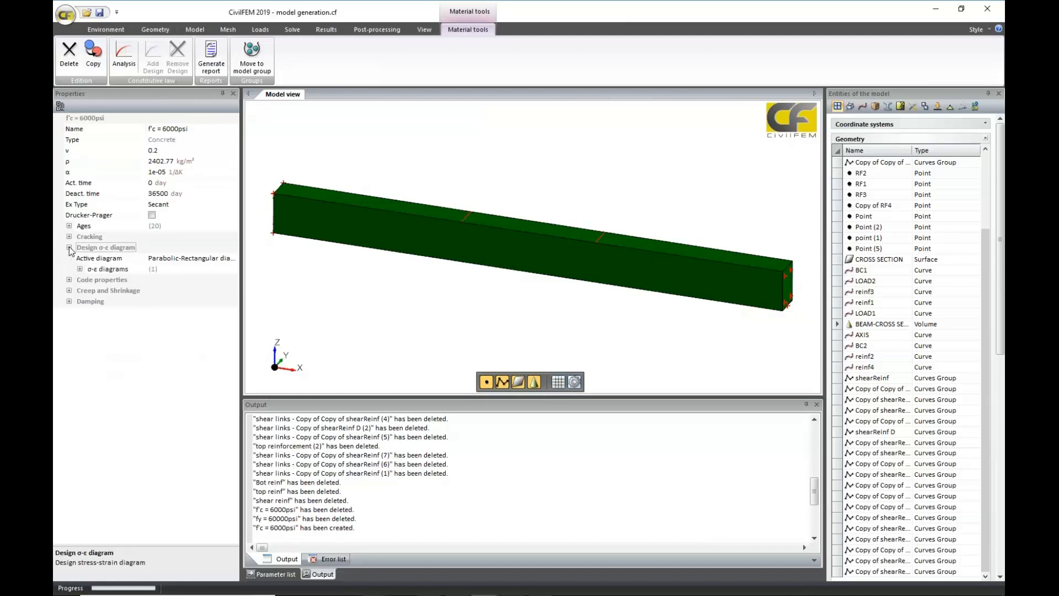
click(69, 280)
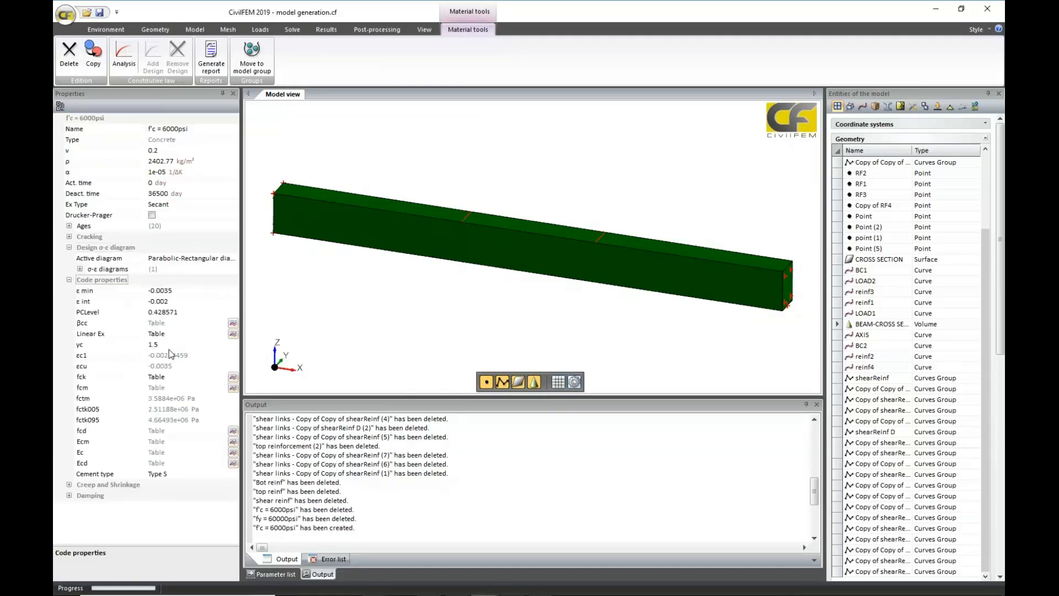
click(233, 334)
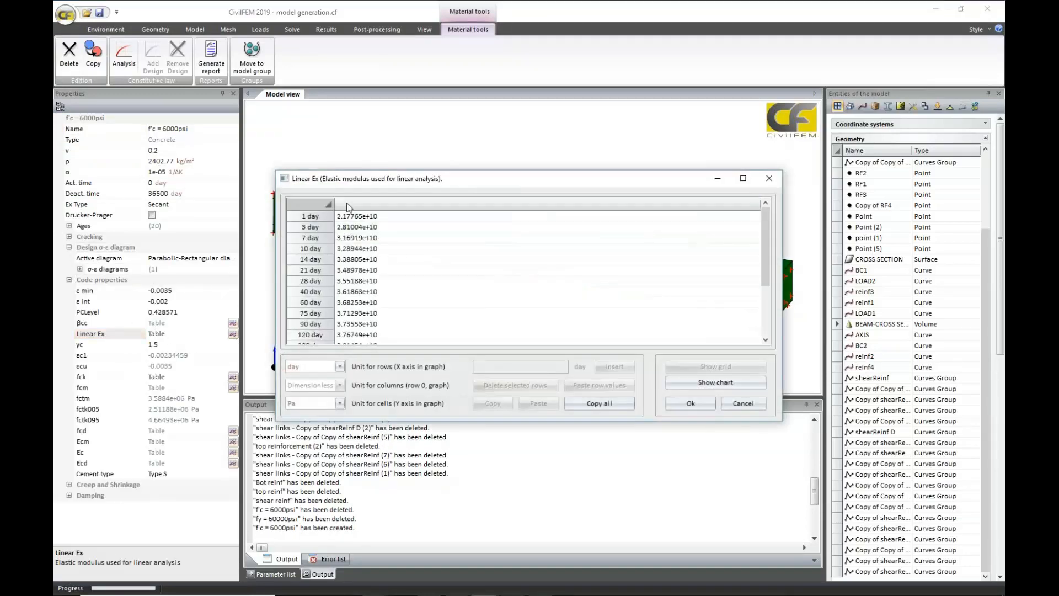
click(737, 382)
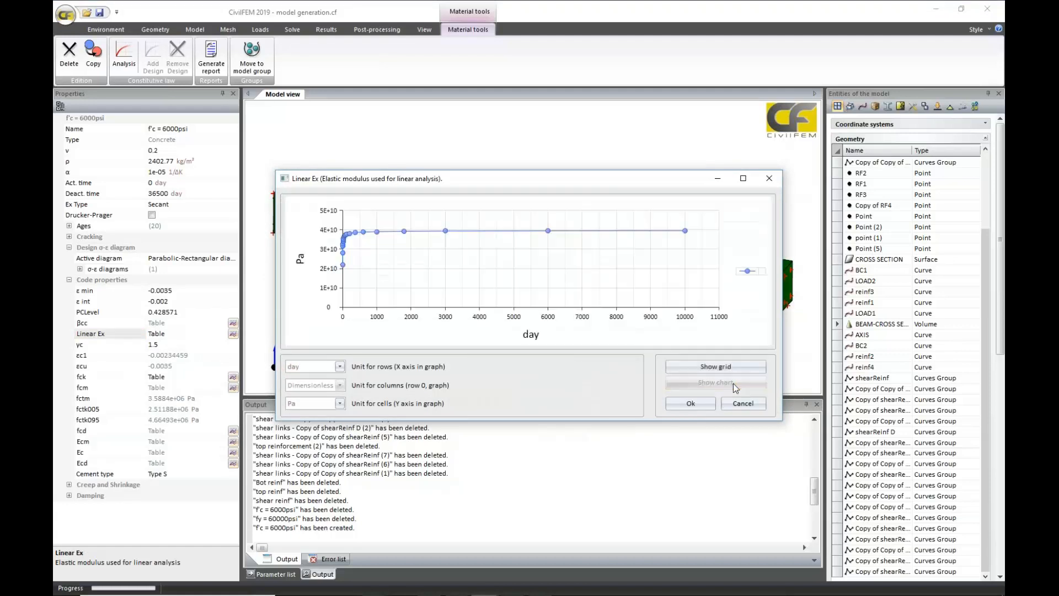
click(769, 178)
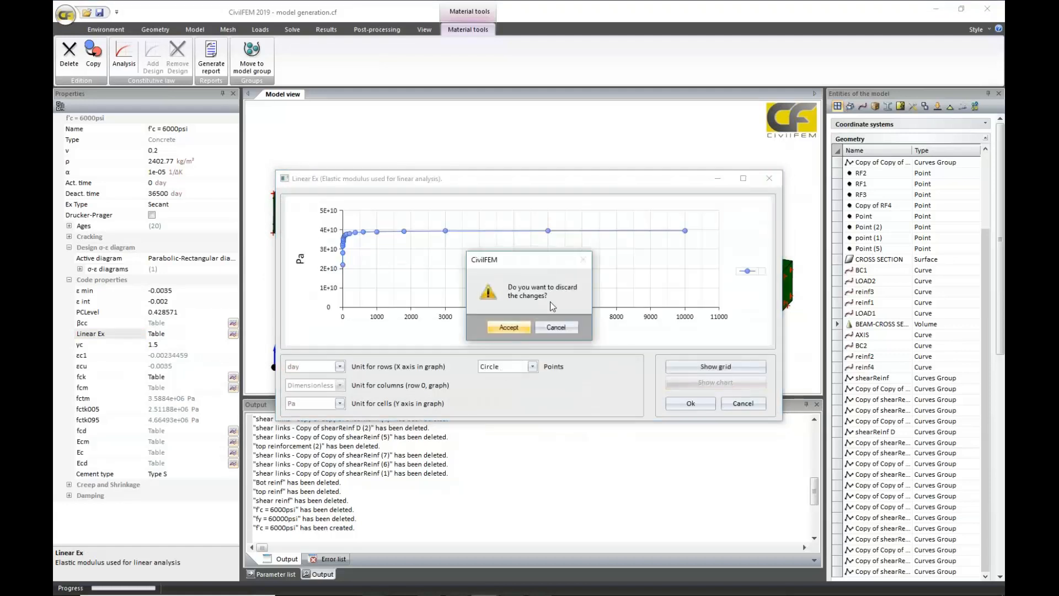
click(509, 327)
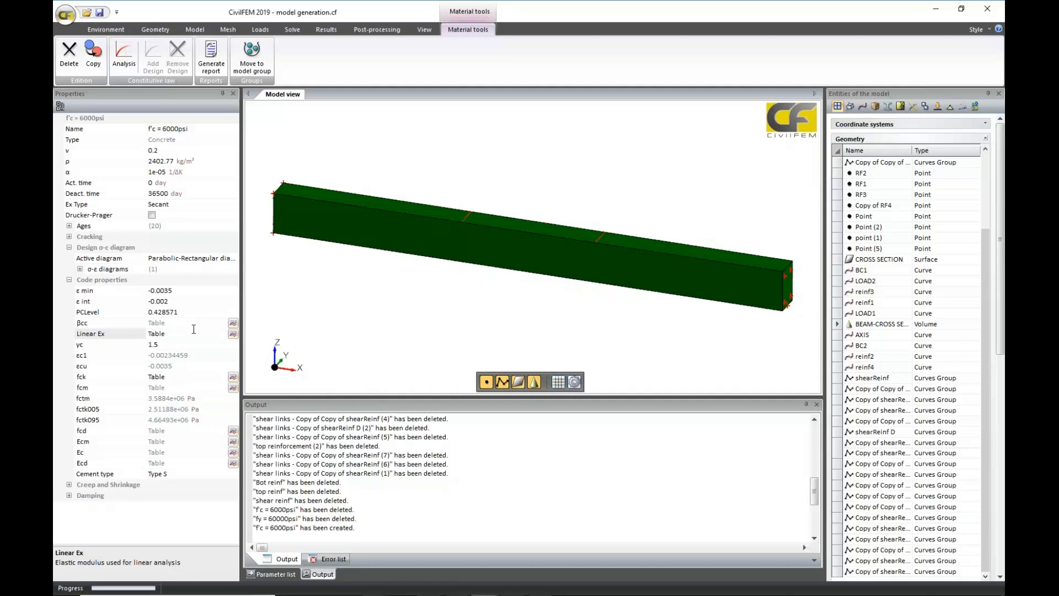
click(68, 280)
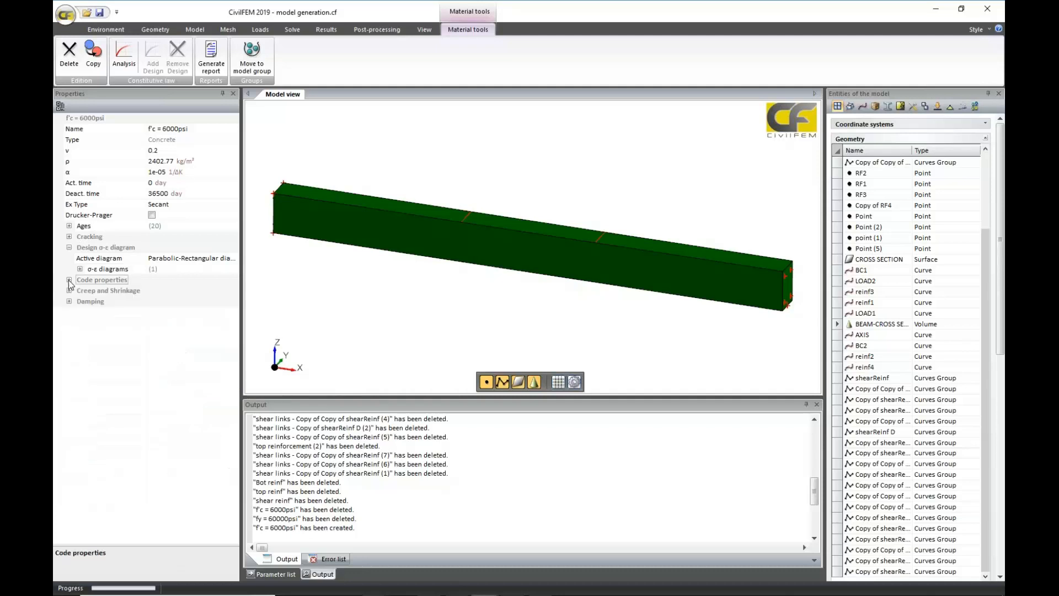
click(69, 247)
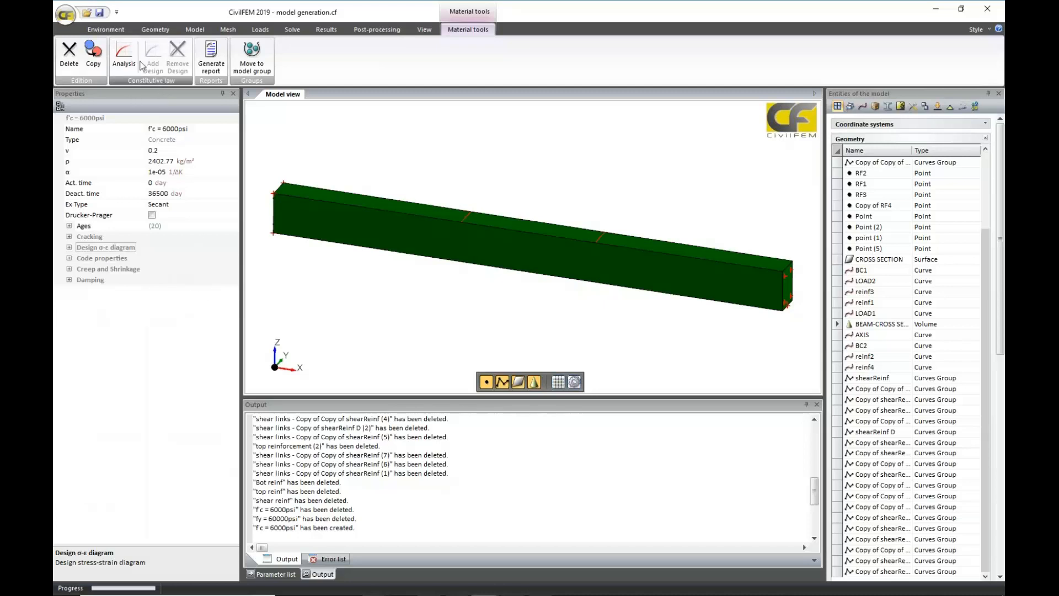
Step: Set the concrete material's analysis stress-strain diagram to Short term loads diagram
click(123, 54)
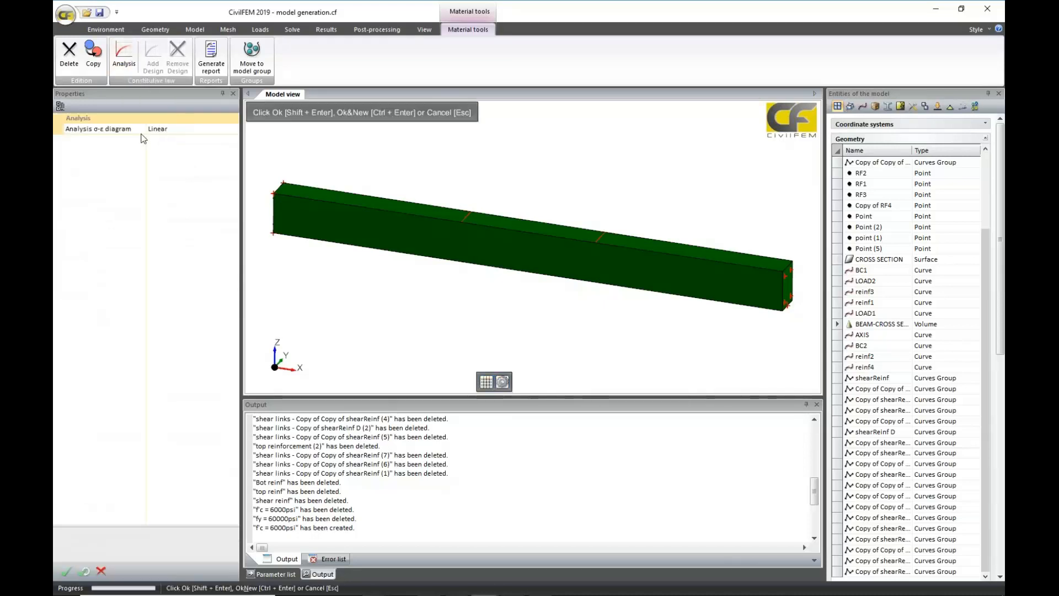
click(214, 130)
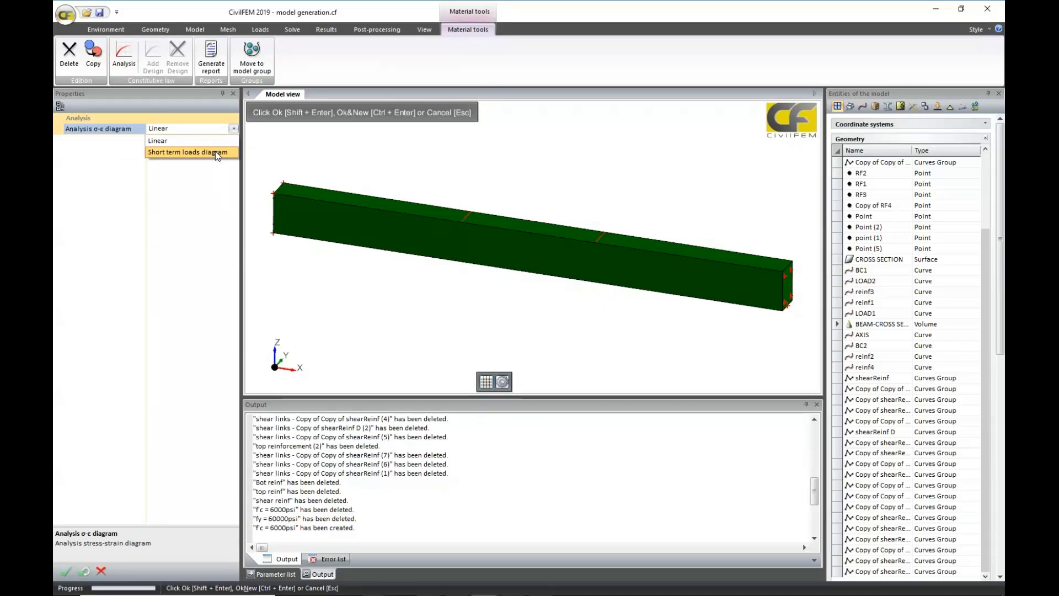
click(215, 152)
click(67, 569)
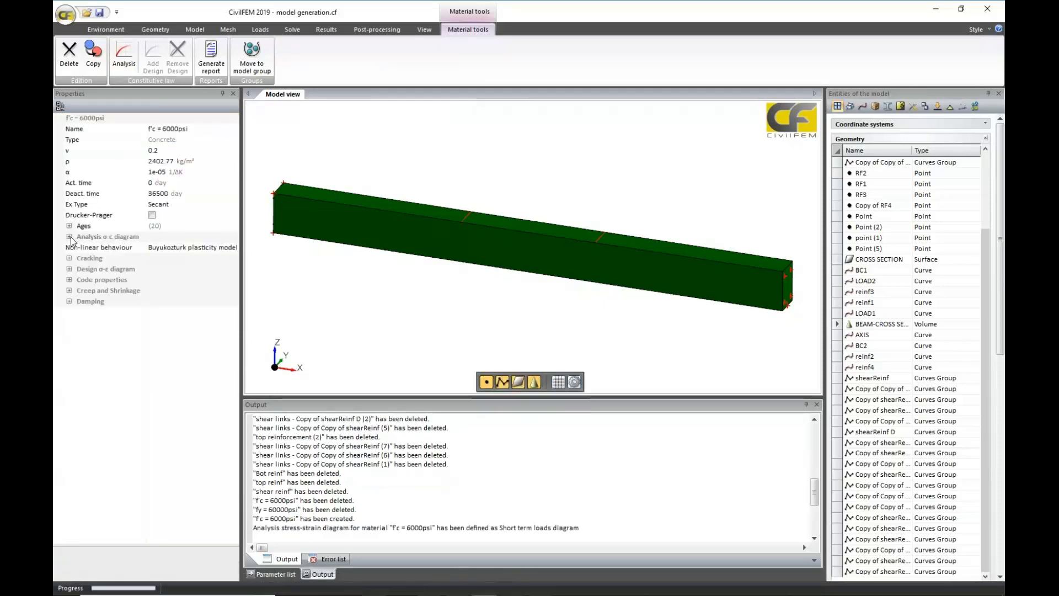
Step: View the analysis stress-strain data of the concrete as an enlarged chart, and close it without saving changes
click(69, 236)
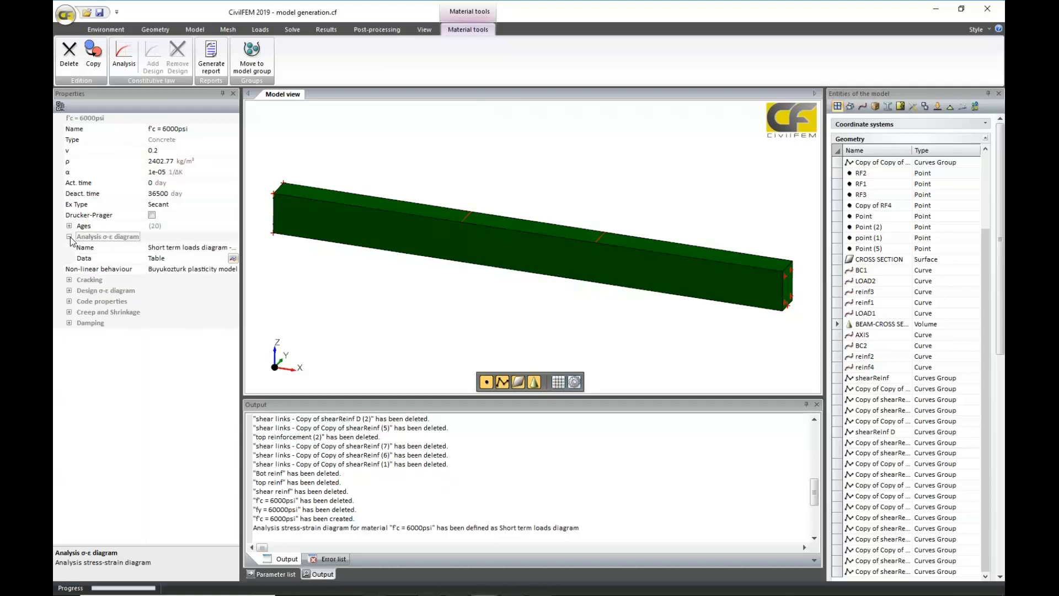
click(233, 259)
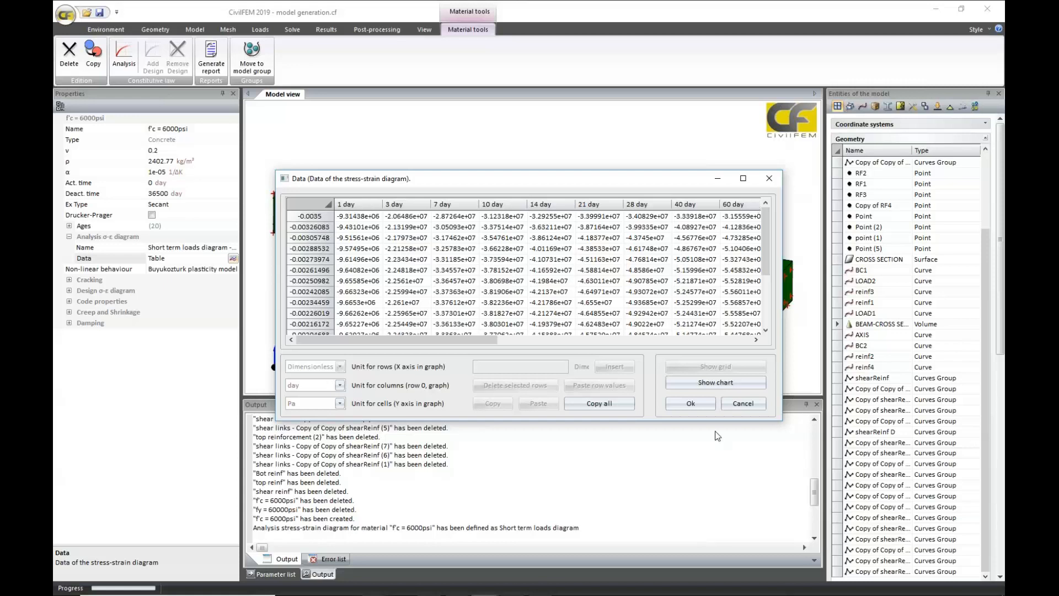
click(709, 382)
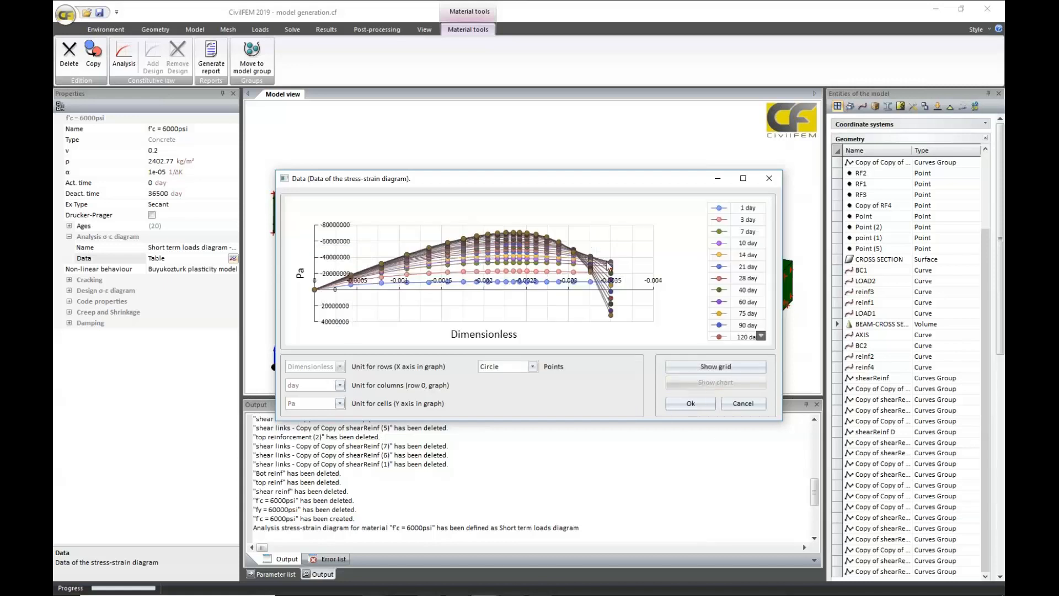
click(743, 178)
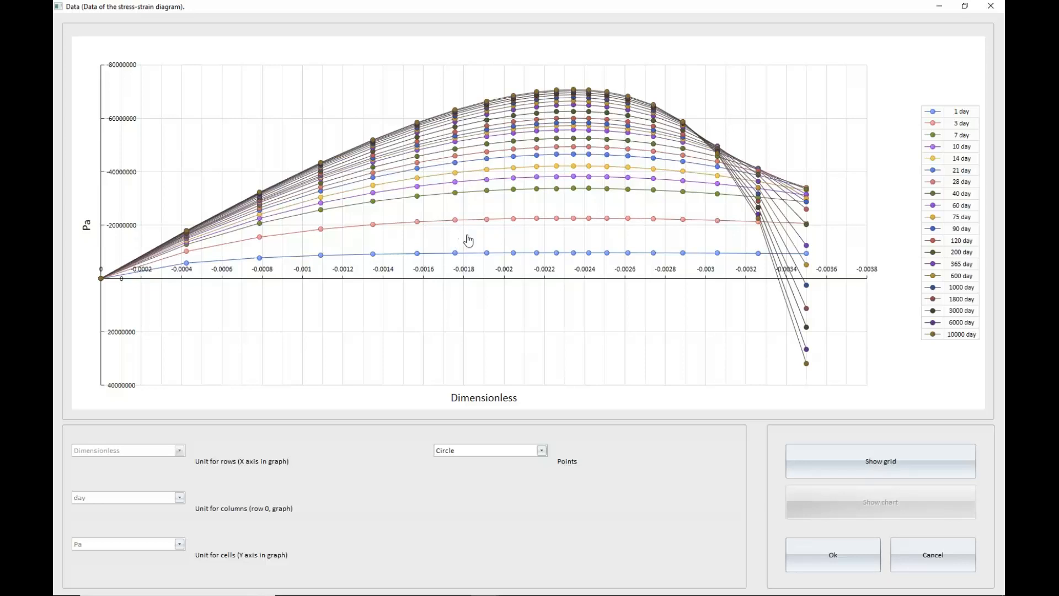
click(992, 8)
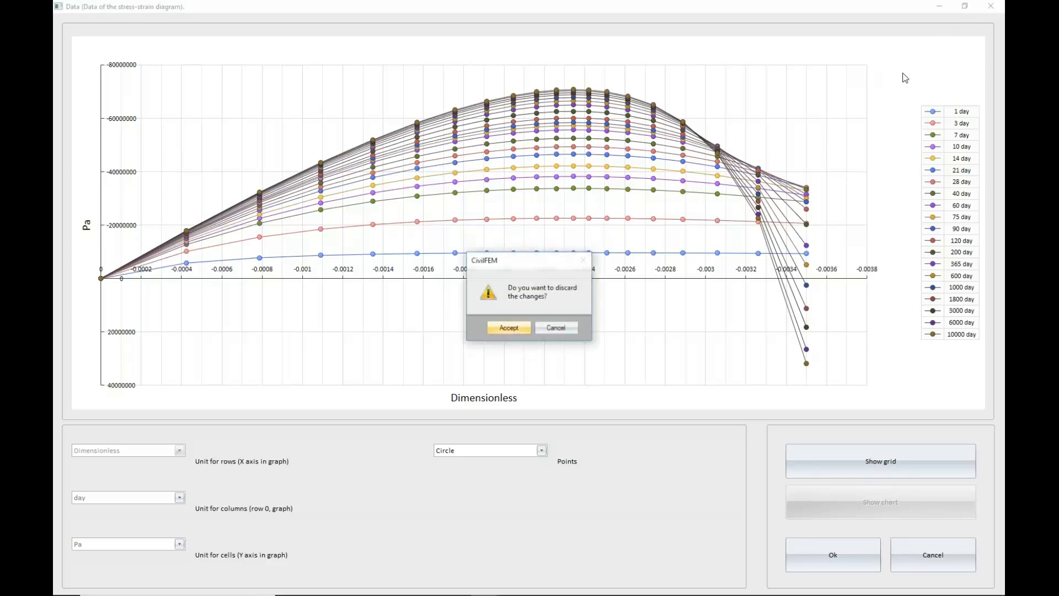
click(517, 330)
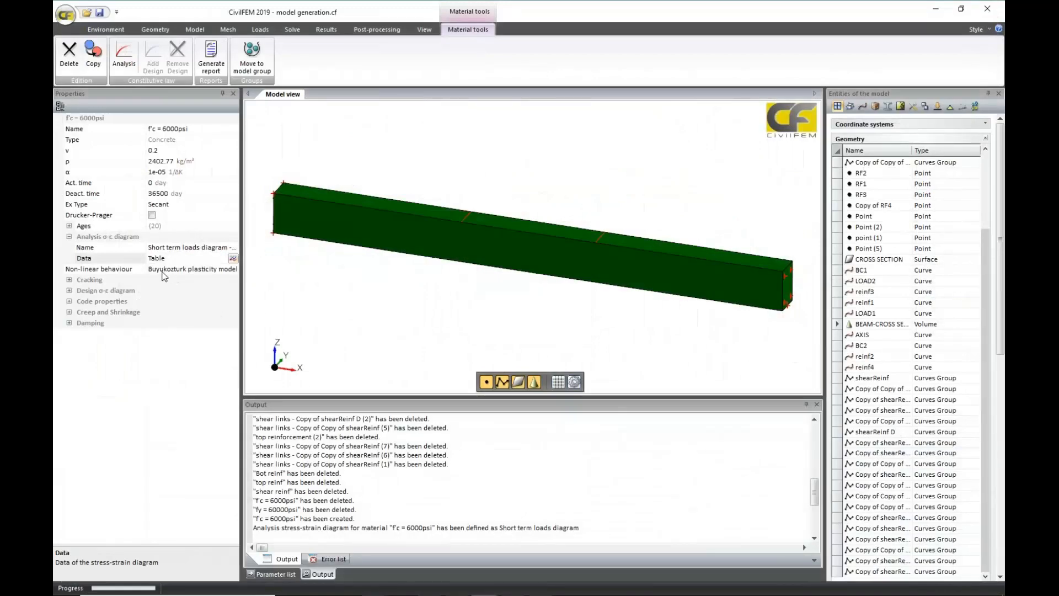
Step: Set the concrete's non-linear behaviour to Isotropic plasticity model and enable cracking
click(232, 270)
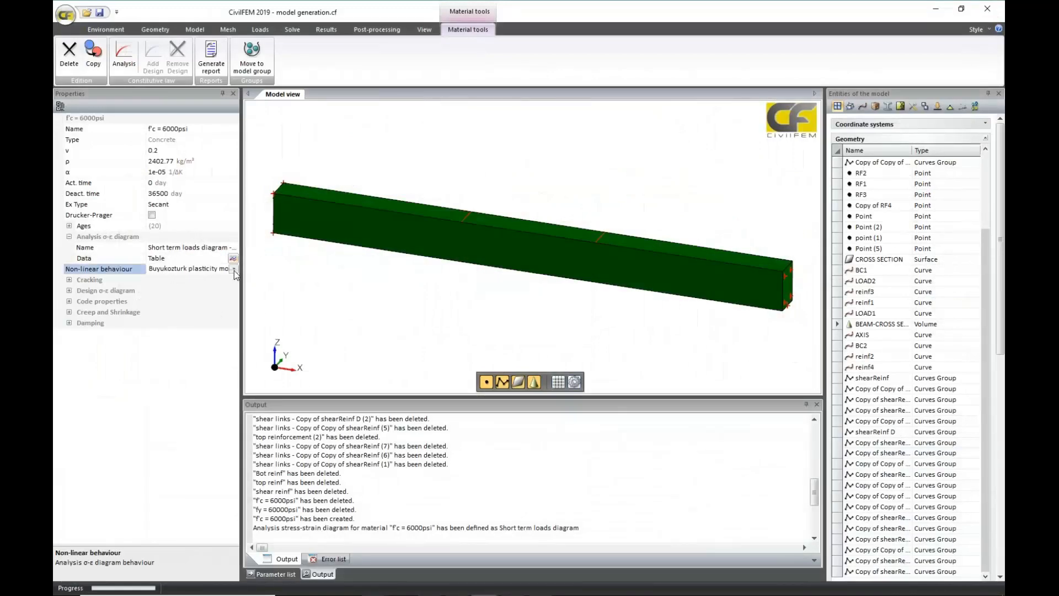
click(234, 268)
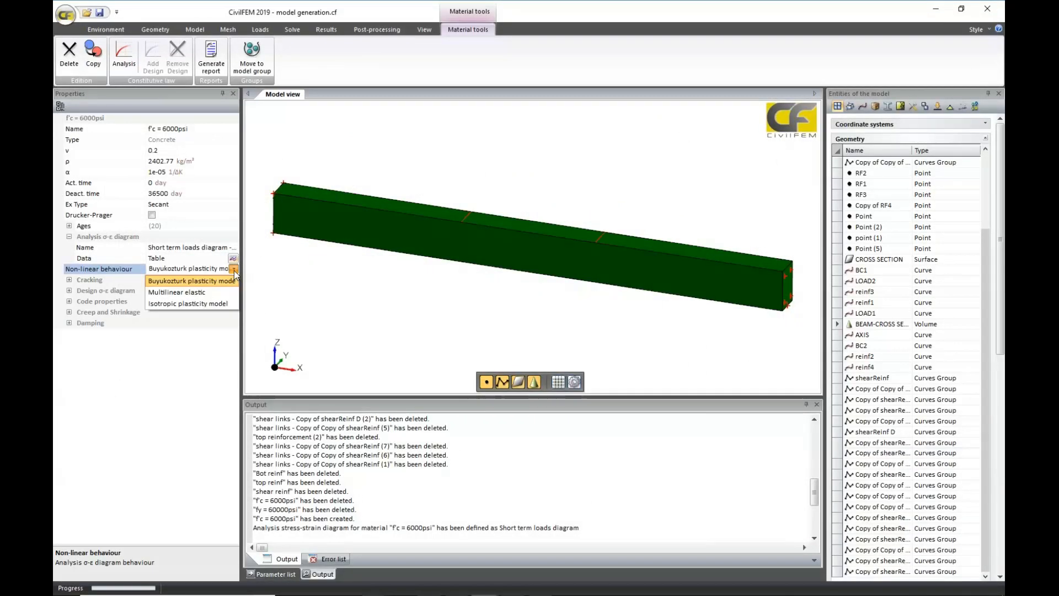
click(219, 304)
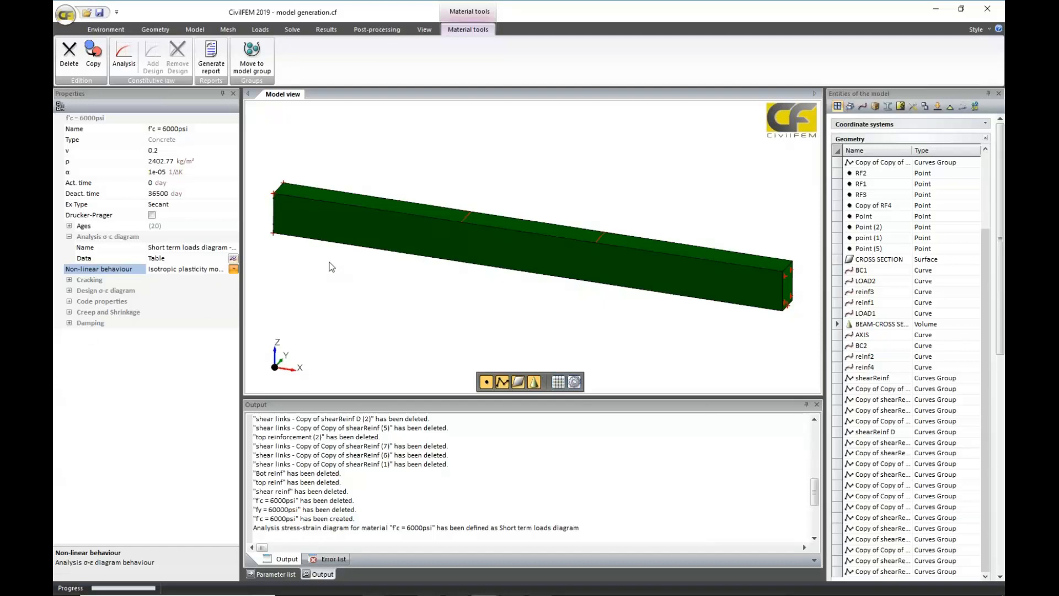
click(202, 430)
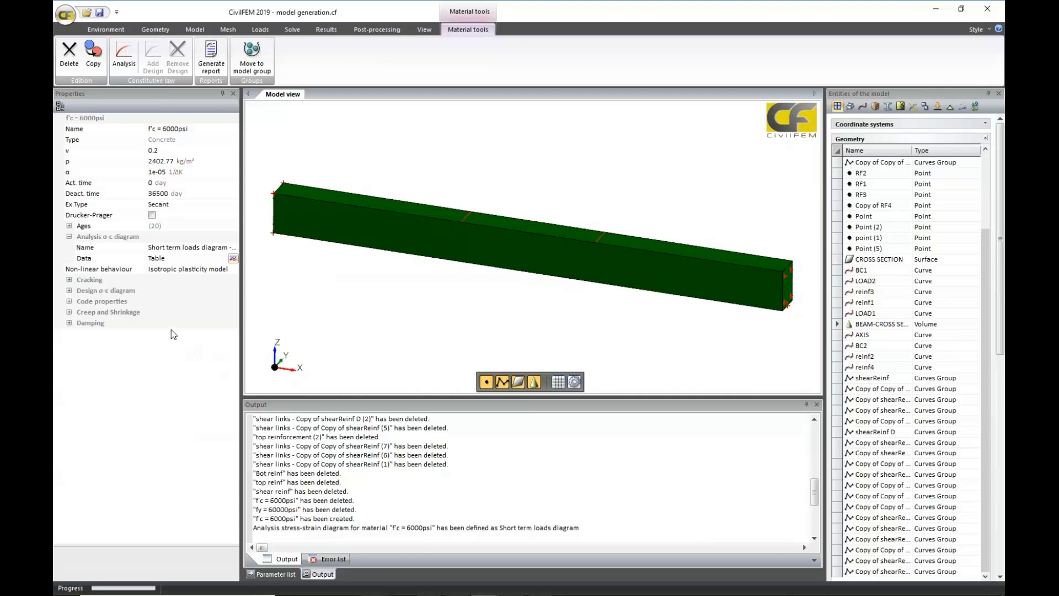
click(69, 280)
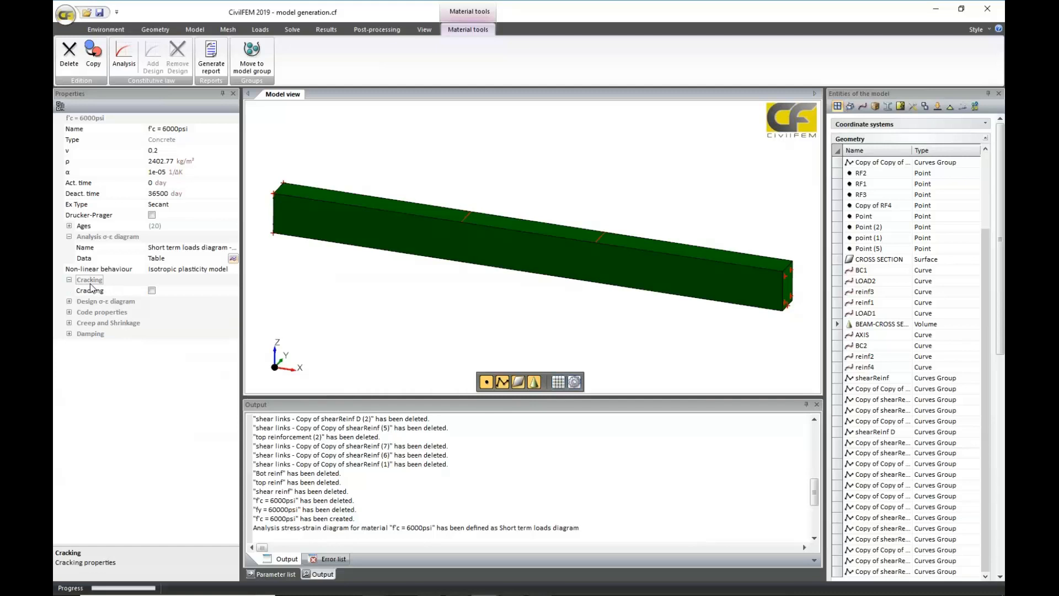
click(152, 291)
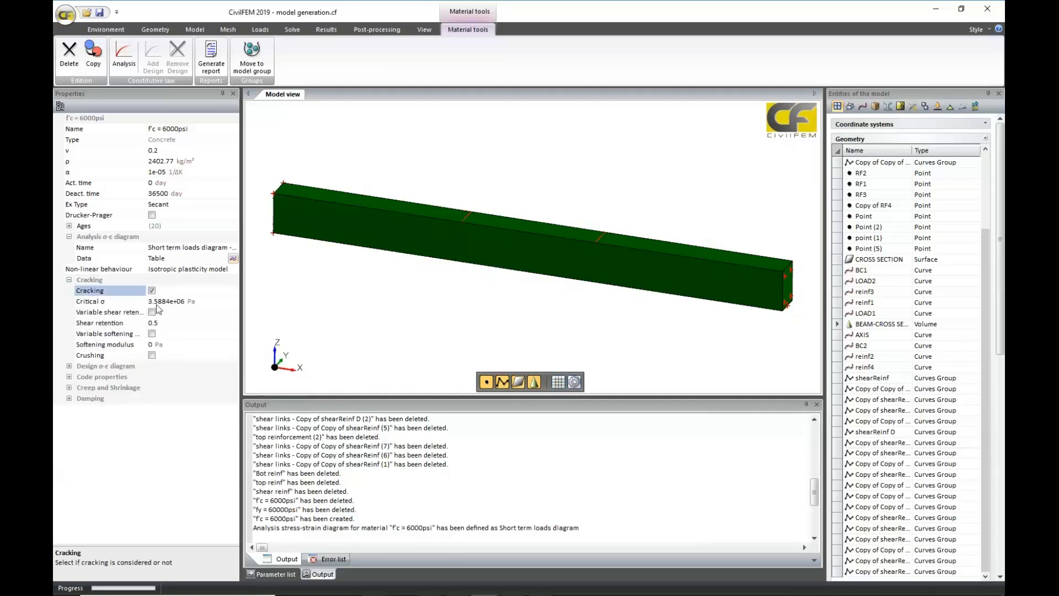
Step: Switch to PowerPoint, review the Concrete Modeling slide before the Under Reinforced Beam title in full screen, and return to the CivilFEM model
mouse_move(346, 588)
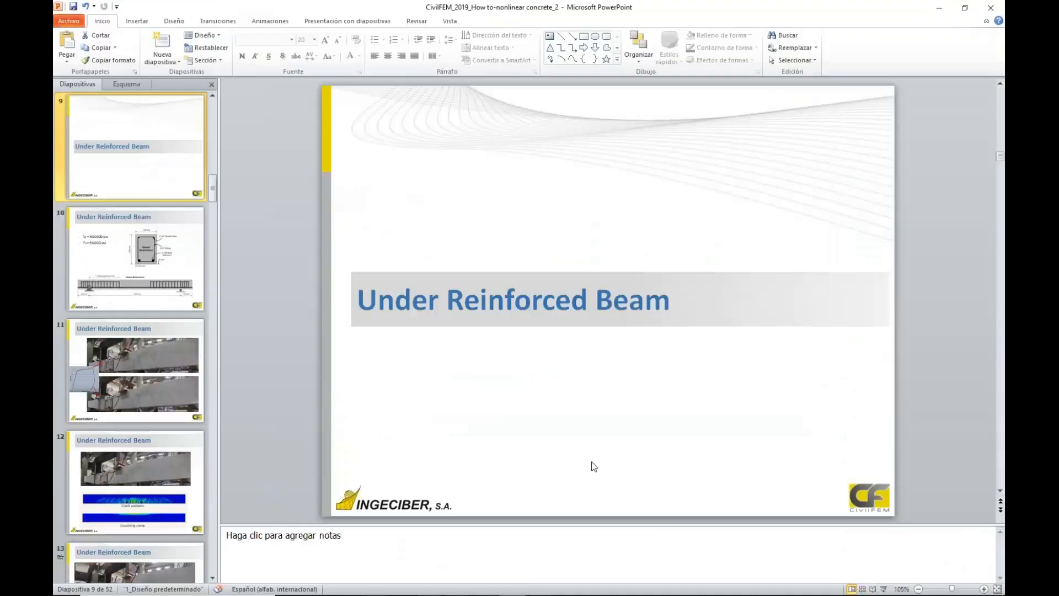
scroll(591, 464, up, 1)
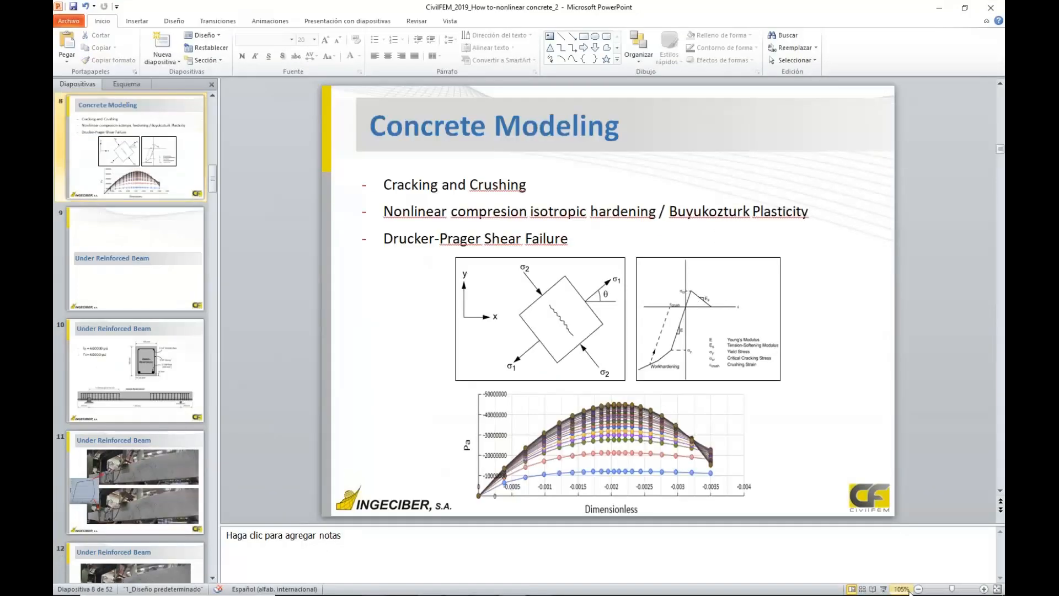
click(883, 589)
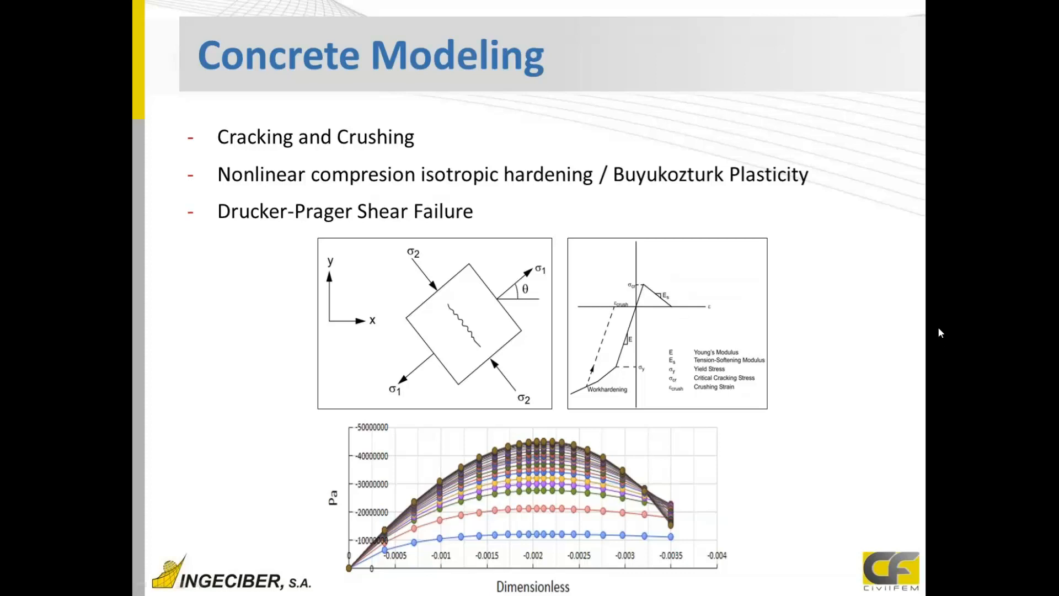
key(Escape)
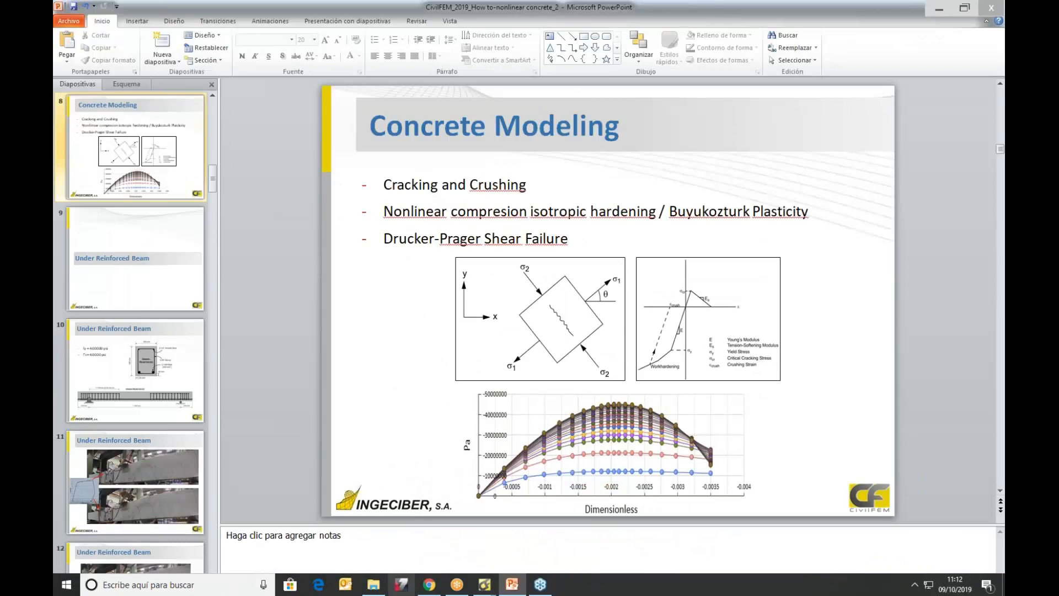
mouse_move(483, 586)
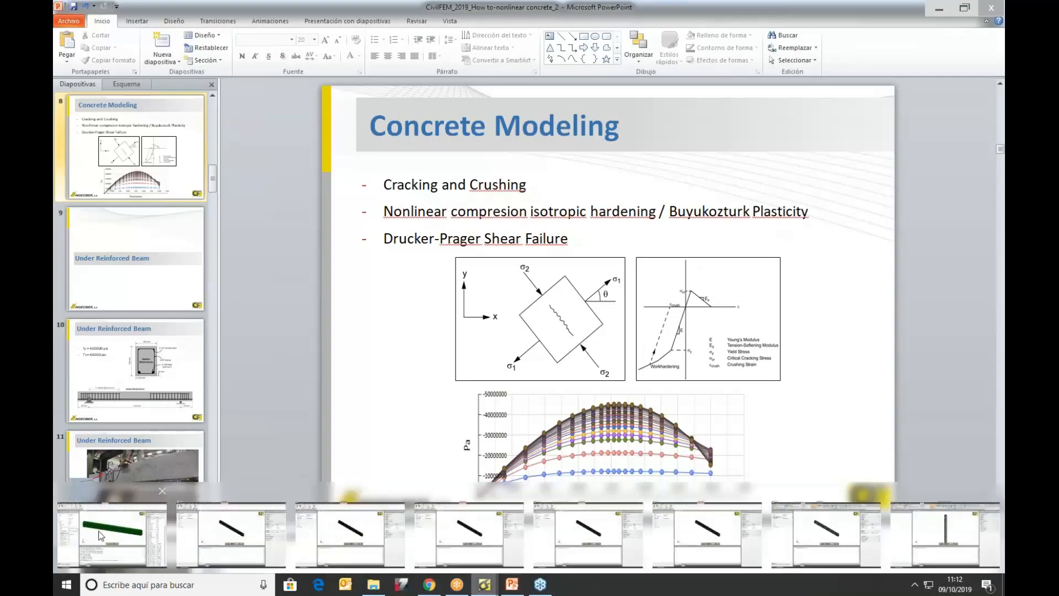
click(112, 536)
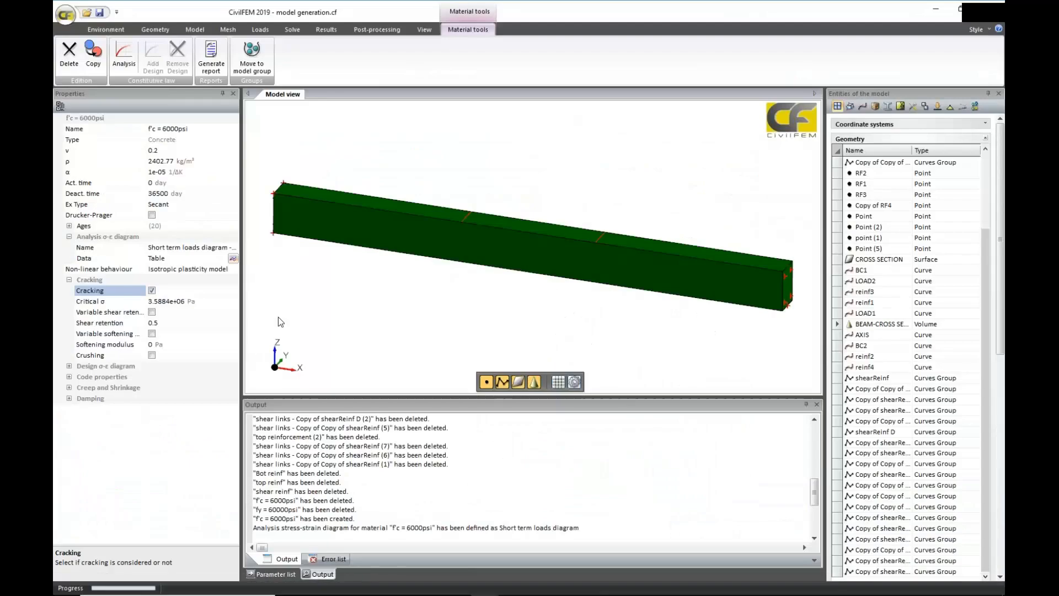
Step: Set the concrete's softening modulus to 3.5e+09 Pa, and enable the variable softening modulus option
click(157, 347)
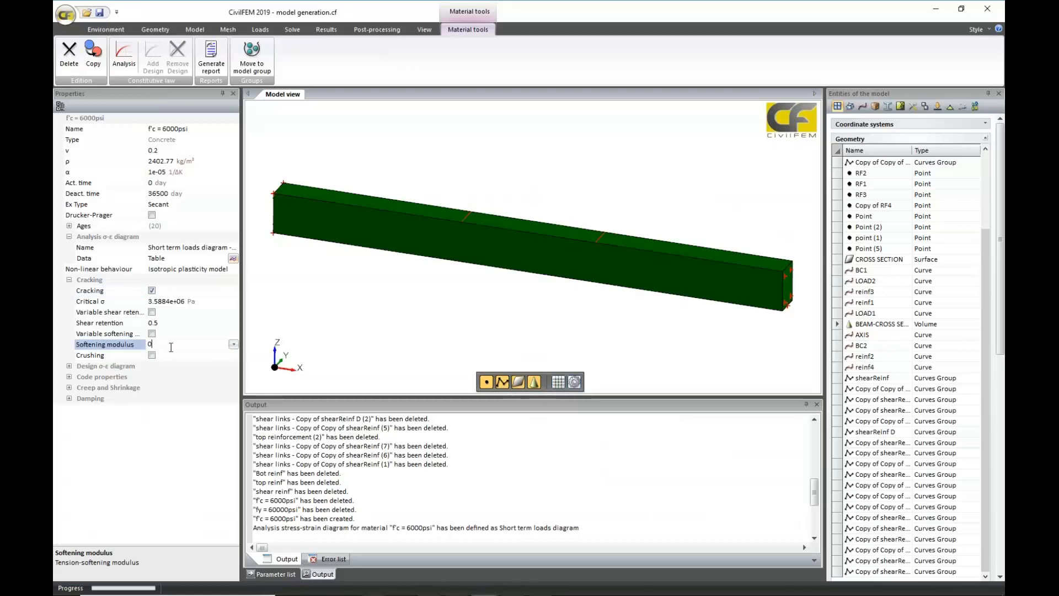
text(3.5)
text(e+0)
text(9)
click(176, 434)
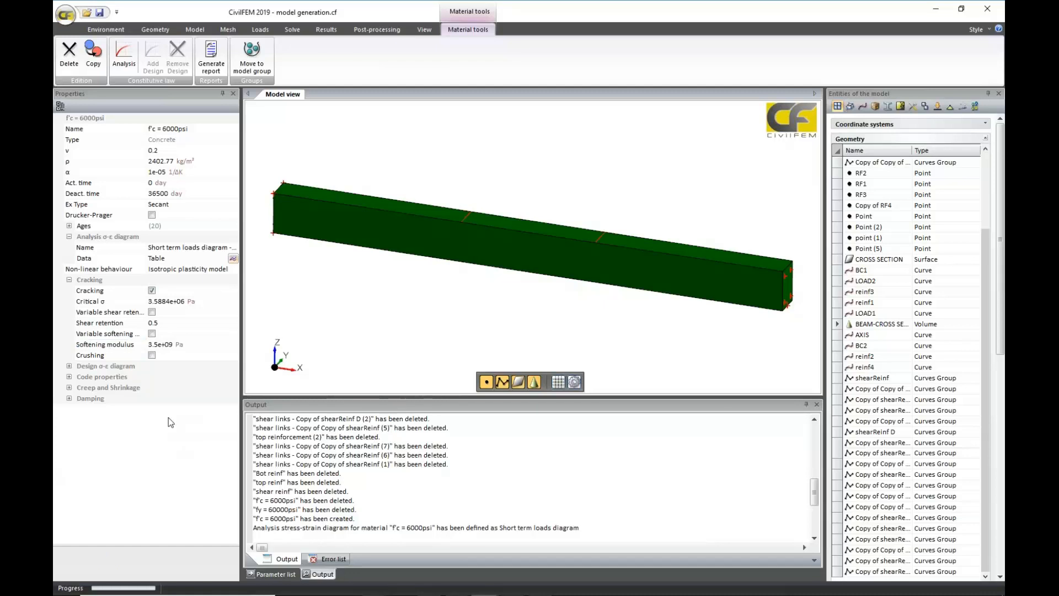
click(153, 334)
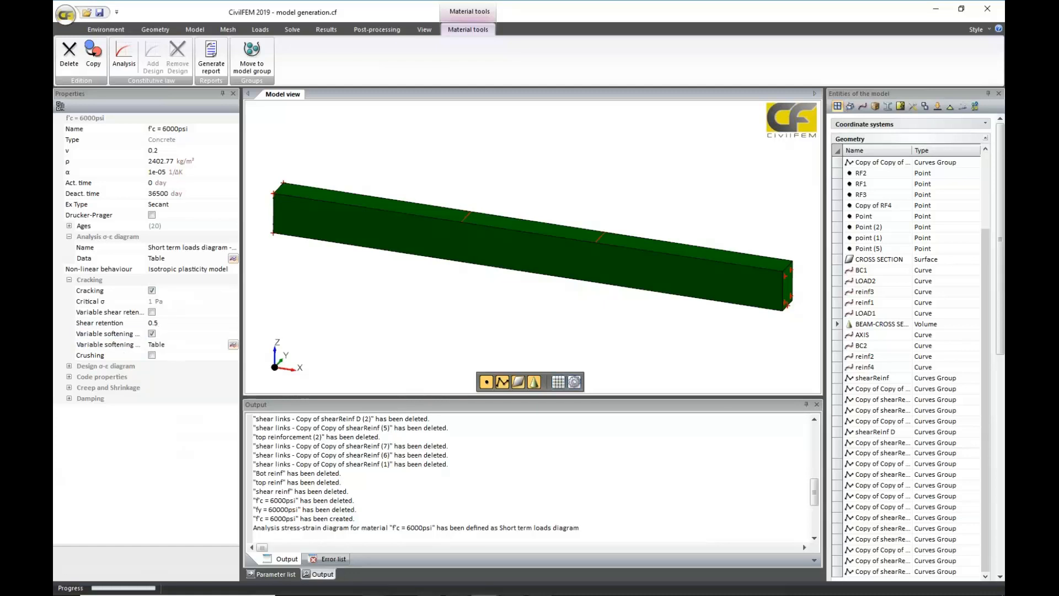
Step: In the variable softening modulus table, set the value at 0 to 3.5e8 Pa and delete the row at 1
click(233, 345)
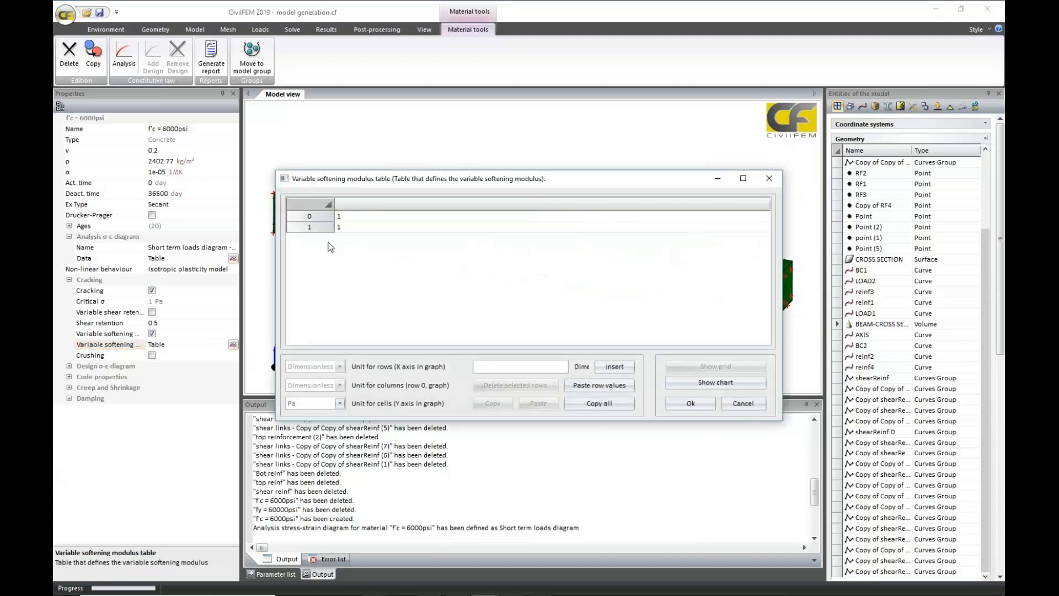
click(348, 218)
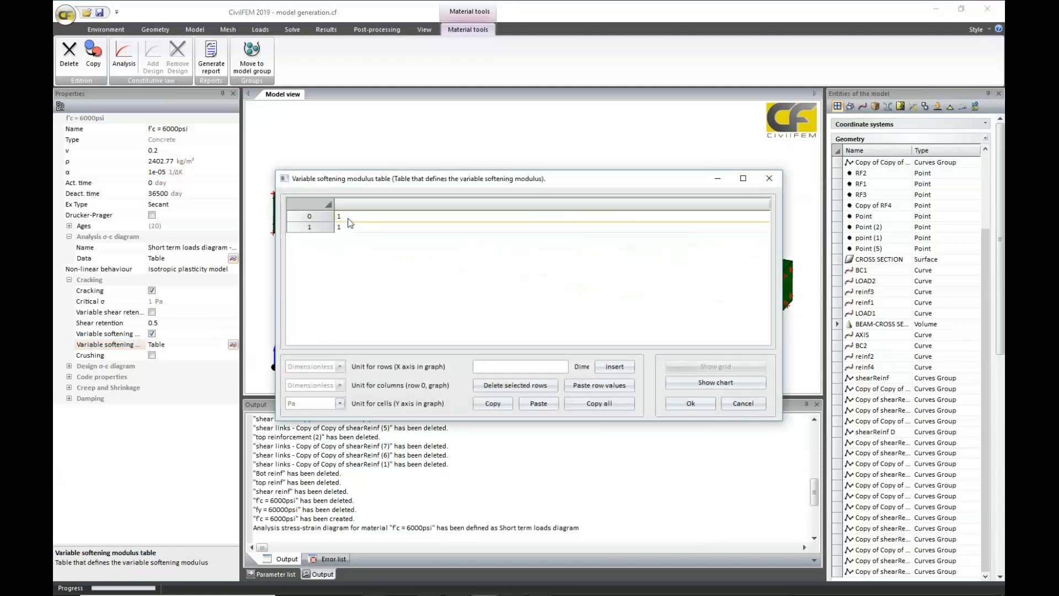
key(BackSpace)
text(3.5e8)
click(319, 227)
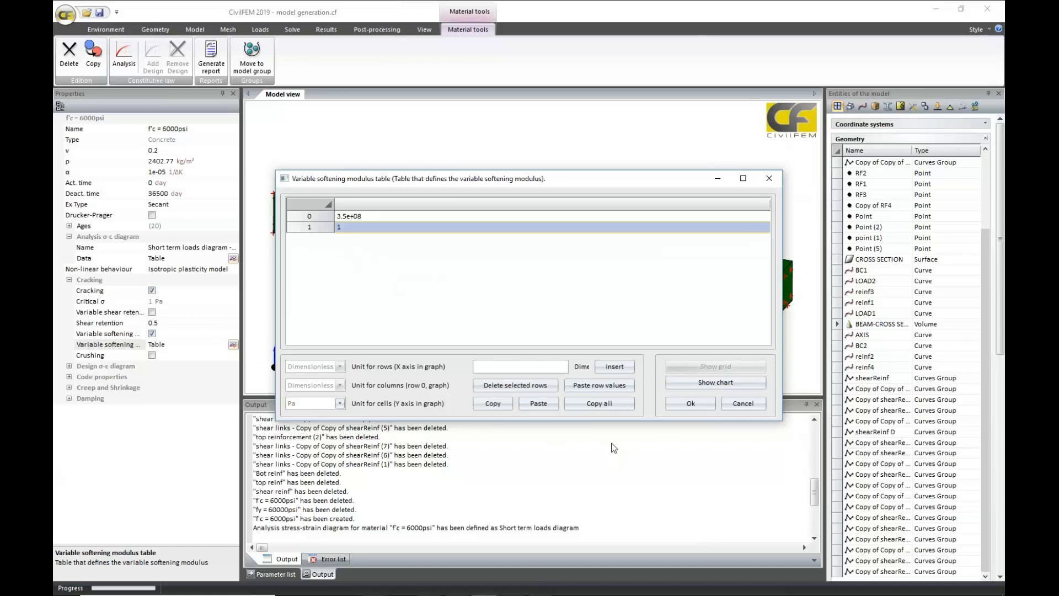
click(521, 385)
Step: Insert rows at 0.001 and 0.003 in the variable softening modulus table, checking the curve as a chart in between
click(517, 368)
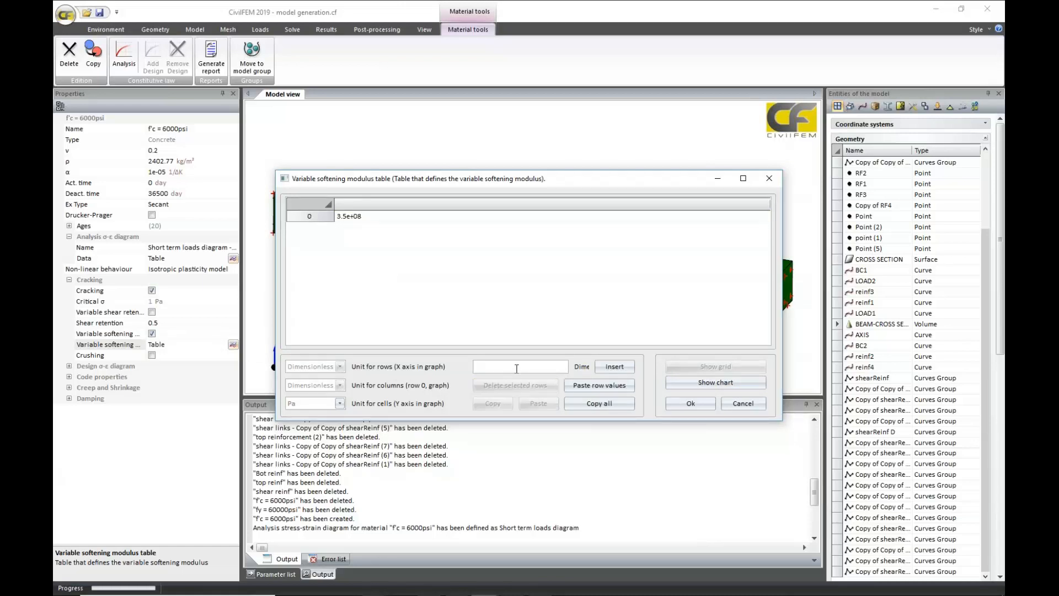
text(0.001)
click(598, 368)
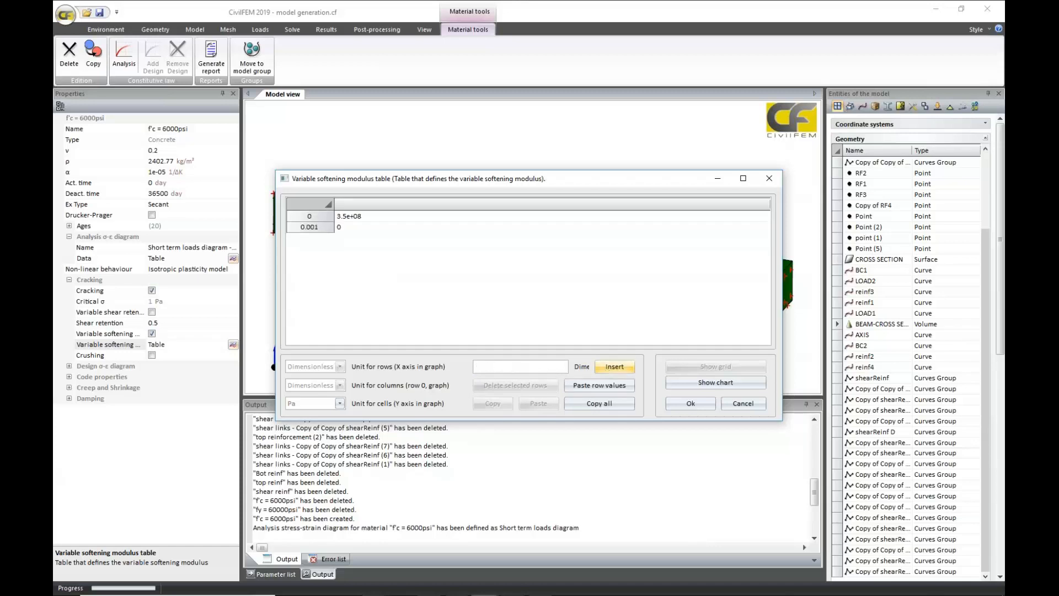
click(521, 367)
text(0.003)
click(705, 386)
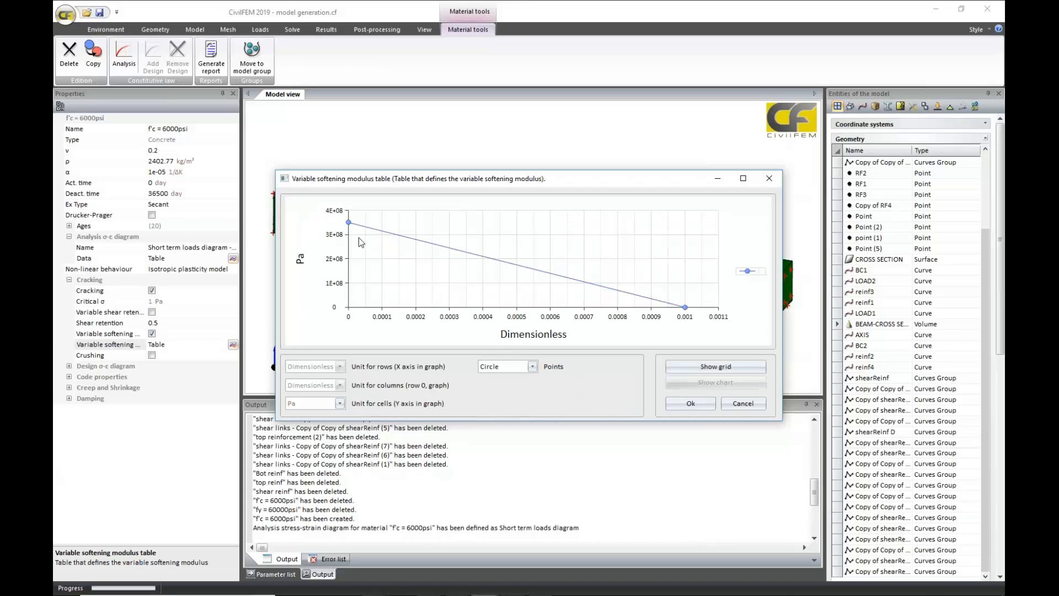
mouse_move(350, 223)
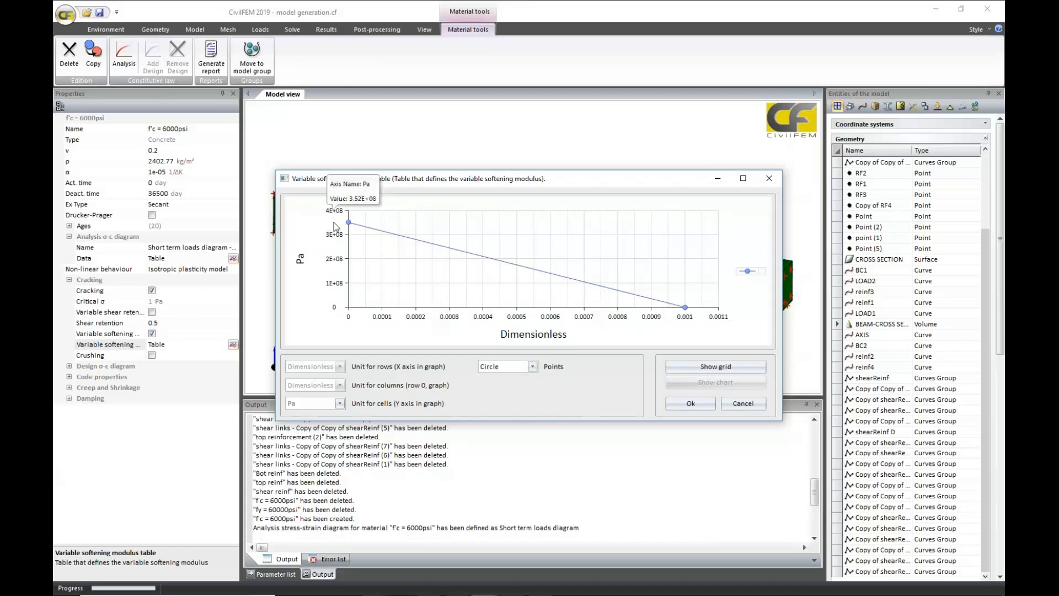
click(716, 367)
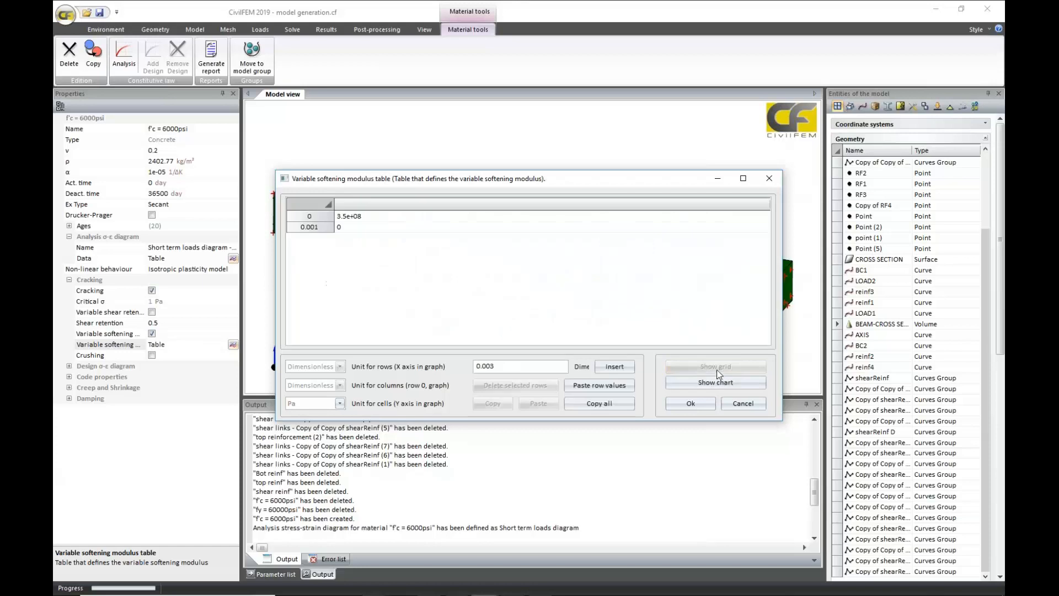
click(632, 373)
Step: Set the softening modulus at 0.001 to 2e7 Pa, view the resulting chart, and close the table without saving changes
click(351, 226)
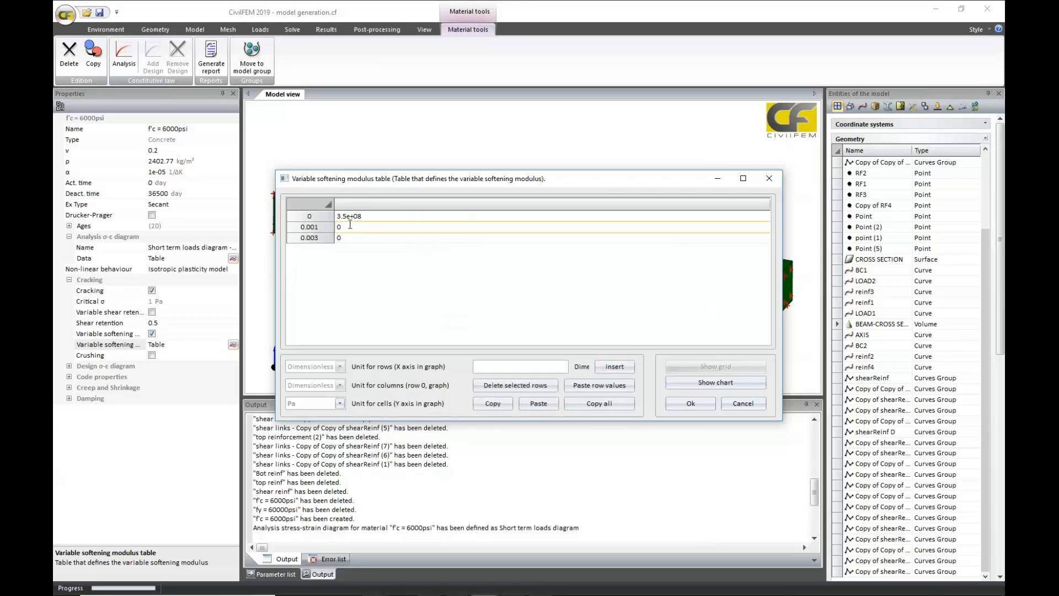
key(BackSpace)
text(2)
text(e7)
click(705, 384)
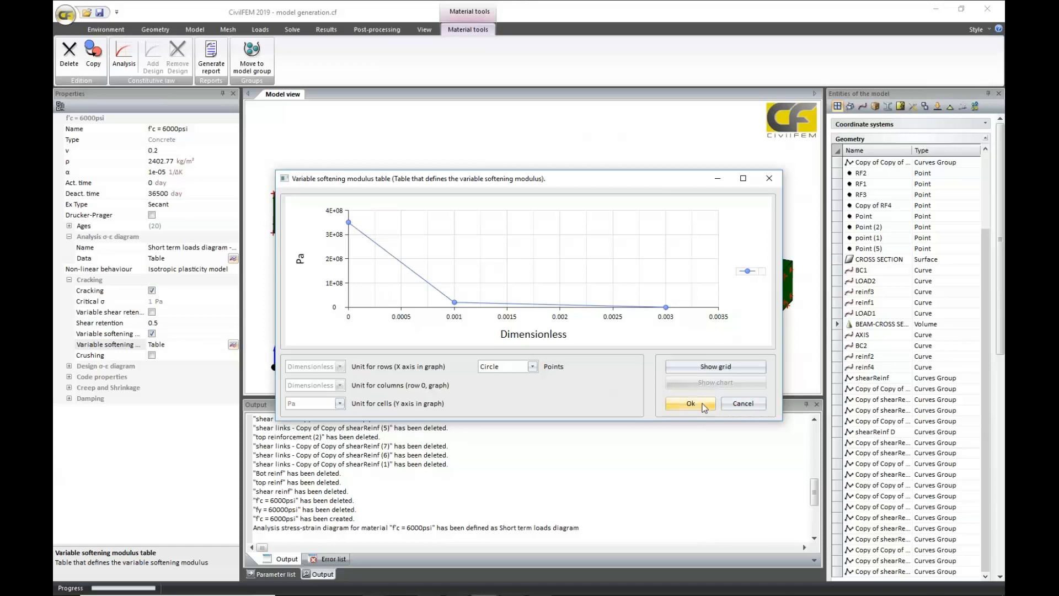
click(735, 407)
click(504, 326)
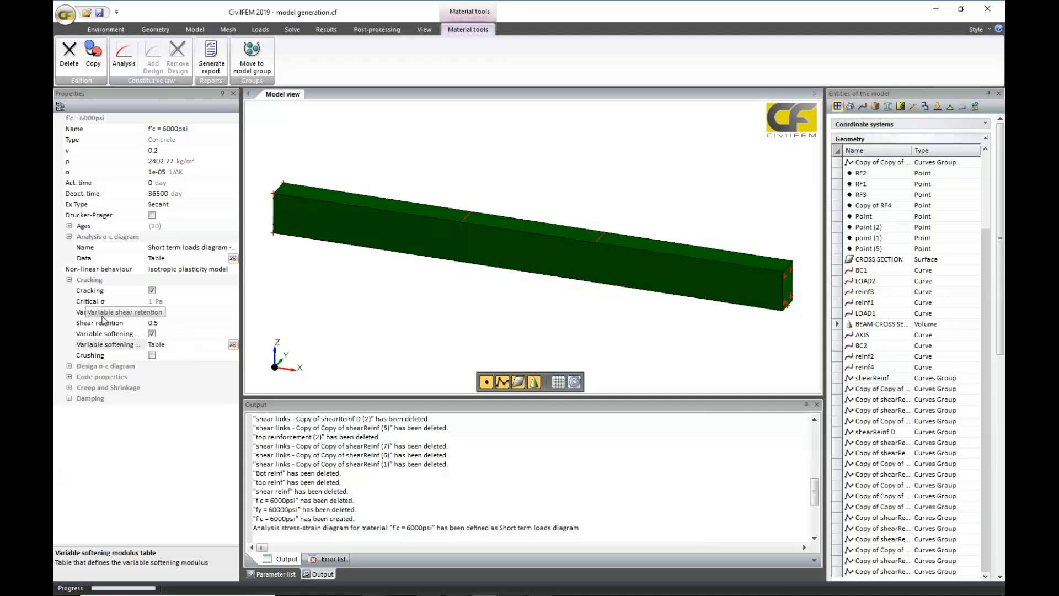
Step: Enable variable shear retention and, in its shear retention function table, replace the row at 1 with one at 0.001
click(169, 323)
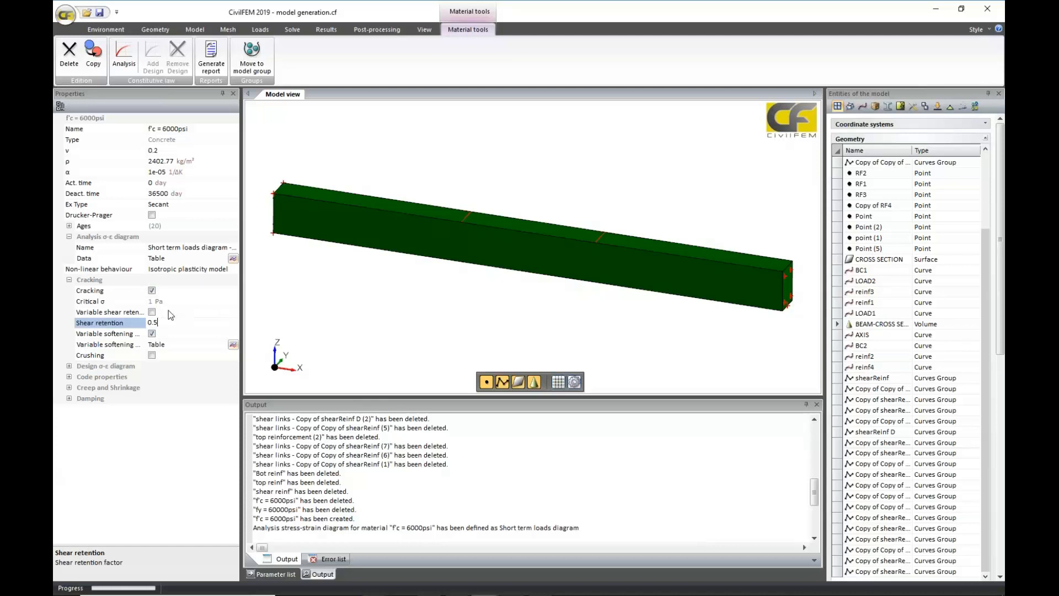
click(152, 312)
click(233, 323)
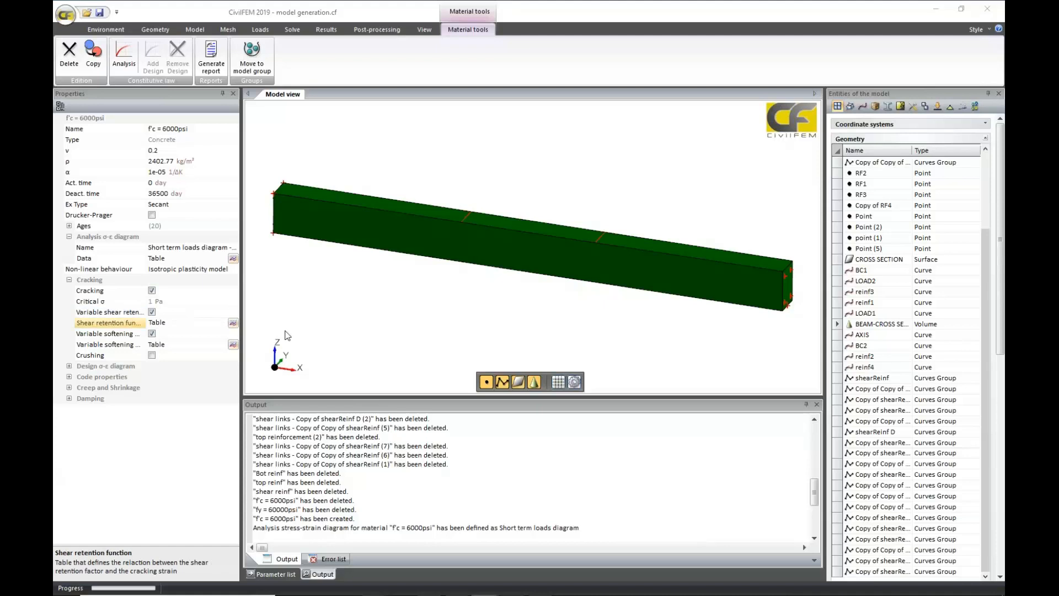
click(310, 227)
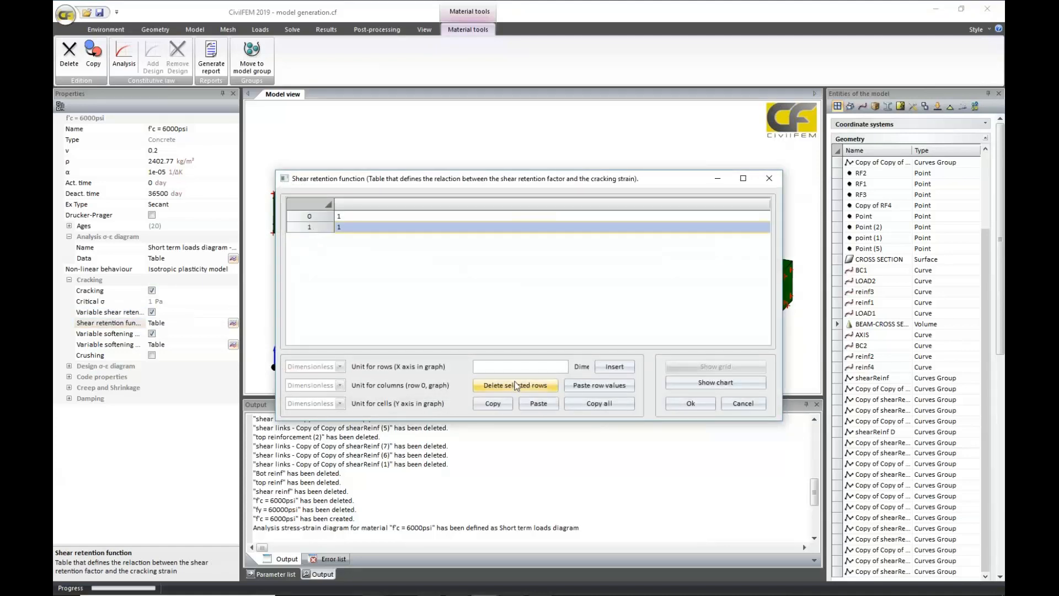
click(515, 385)
click(510, 366)
text(0)
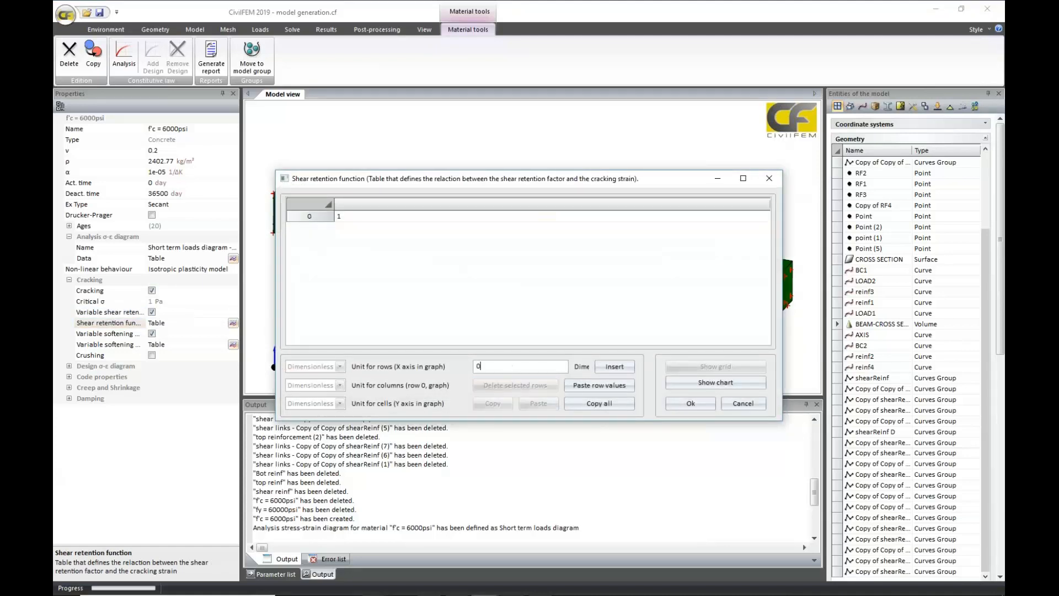
text(.001)
click(614, 367)
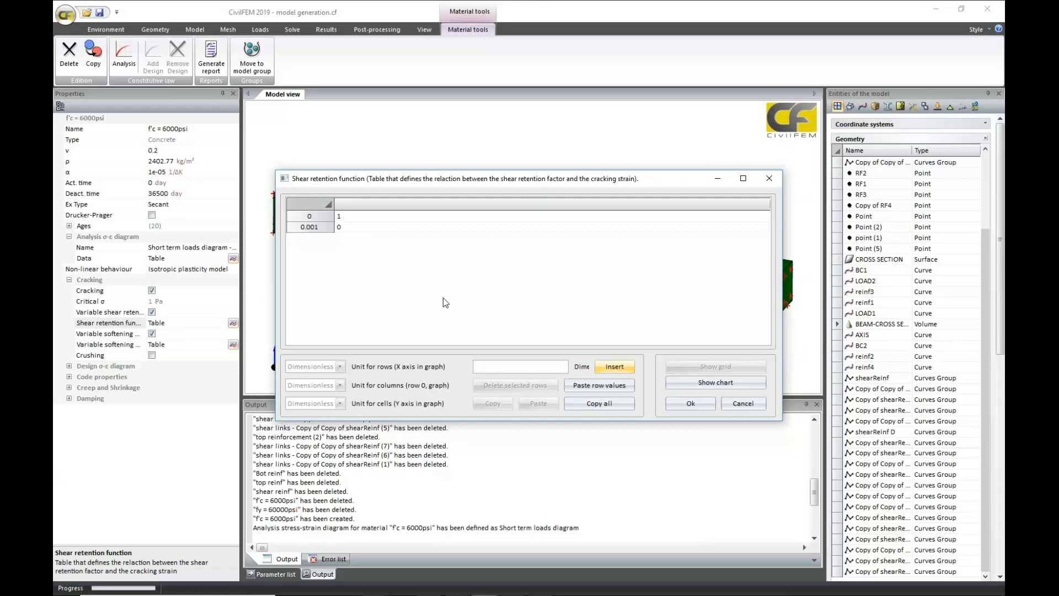
Step: Examine the shear retention function as a chart, including its start and end points, and return to the table
click(727, 382)
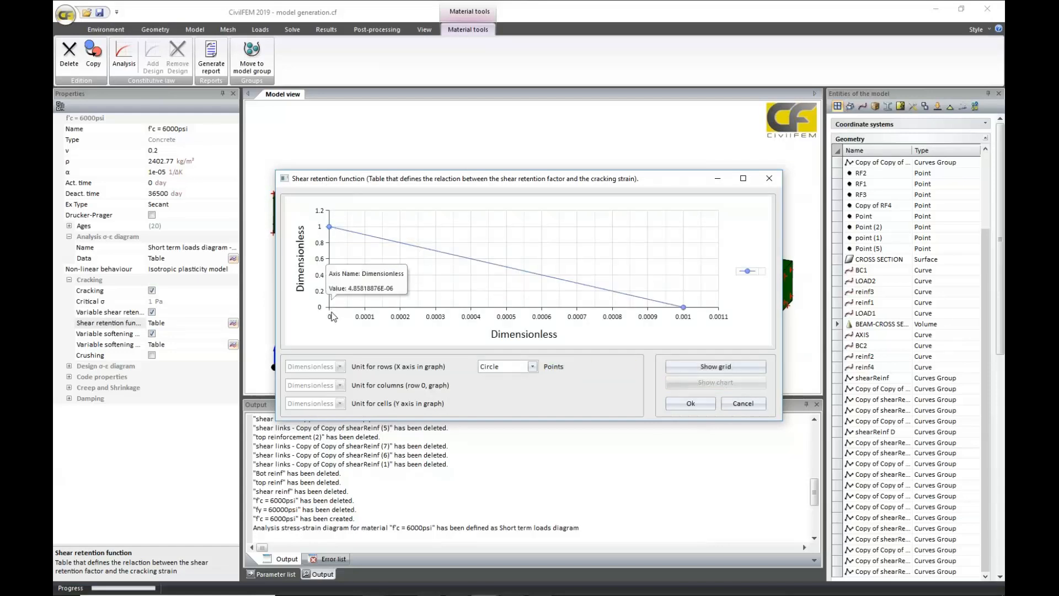
mouse_move(331, 230)
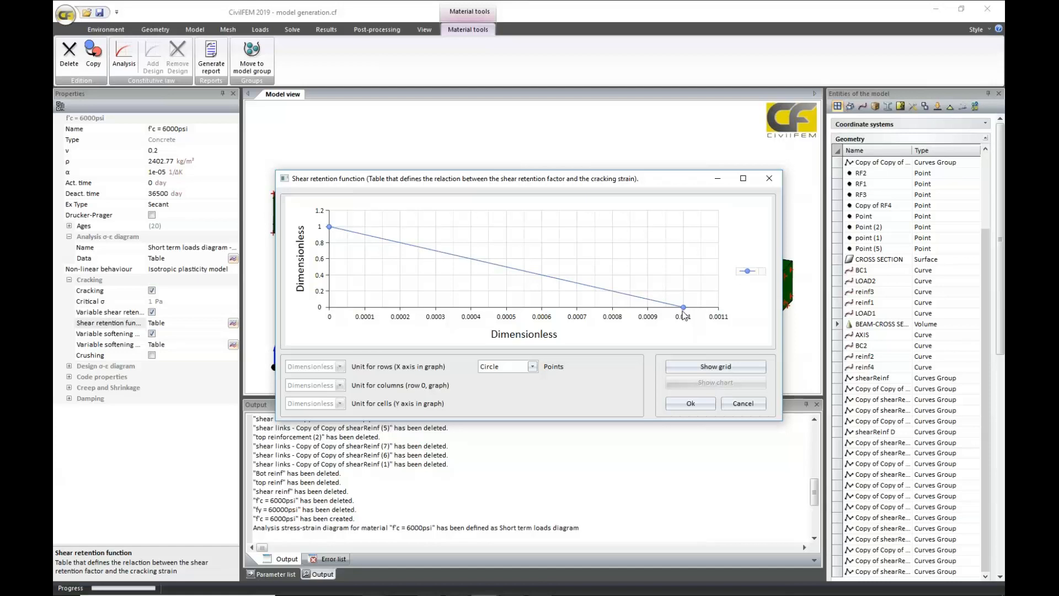
mouse_move(698, 321)
mouse_move(332, 231)
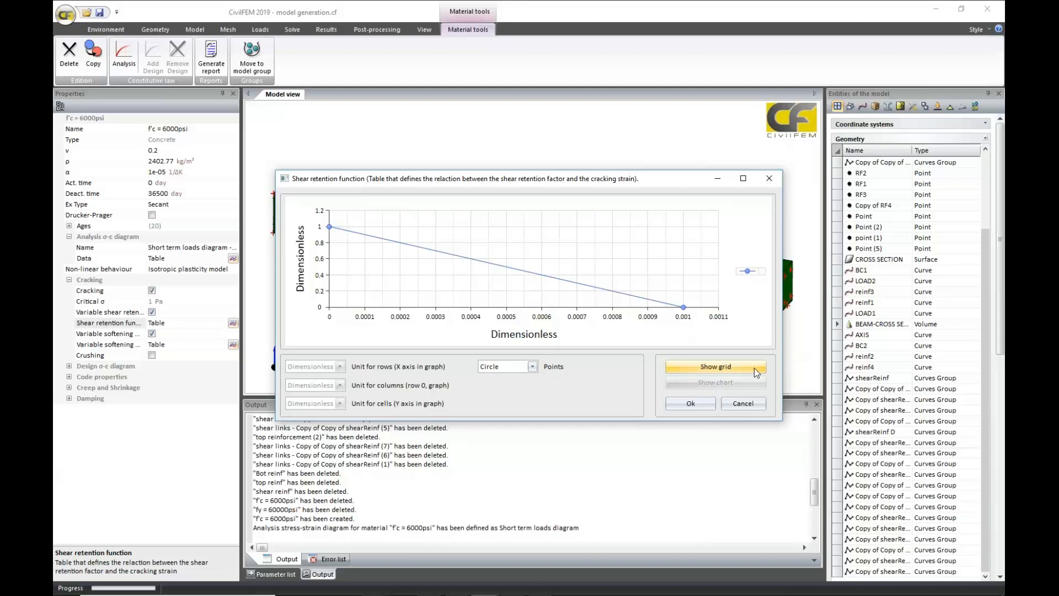
click(724, 367)
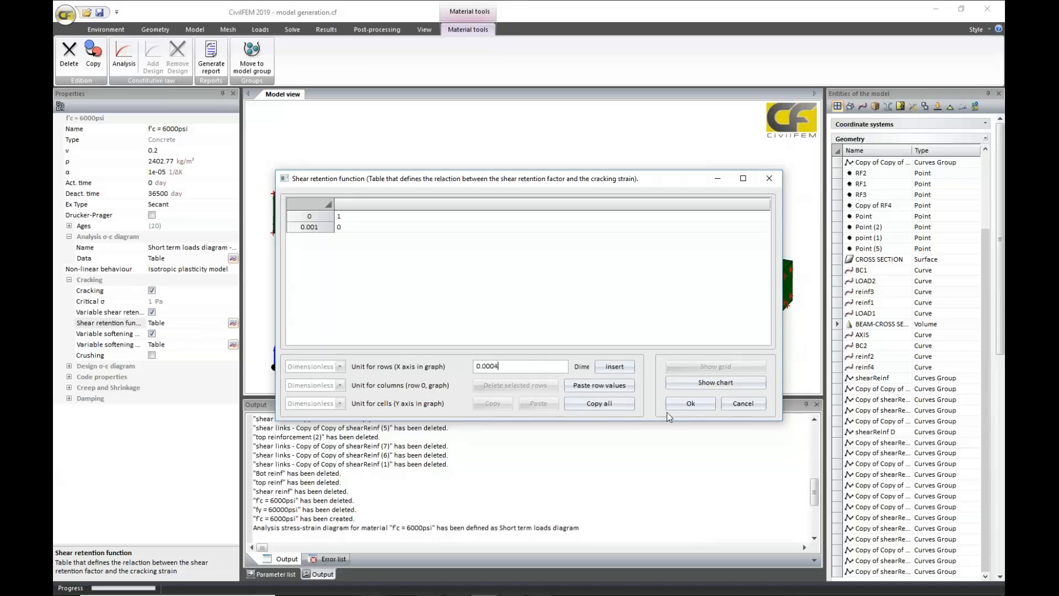
Step: Insert a row at 0.0004 with factor 0.2 in the shear retention function table, check the chart, and cancel the table
click(614, 366)
click(356, 228)
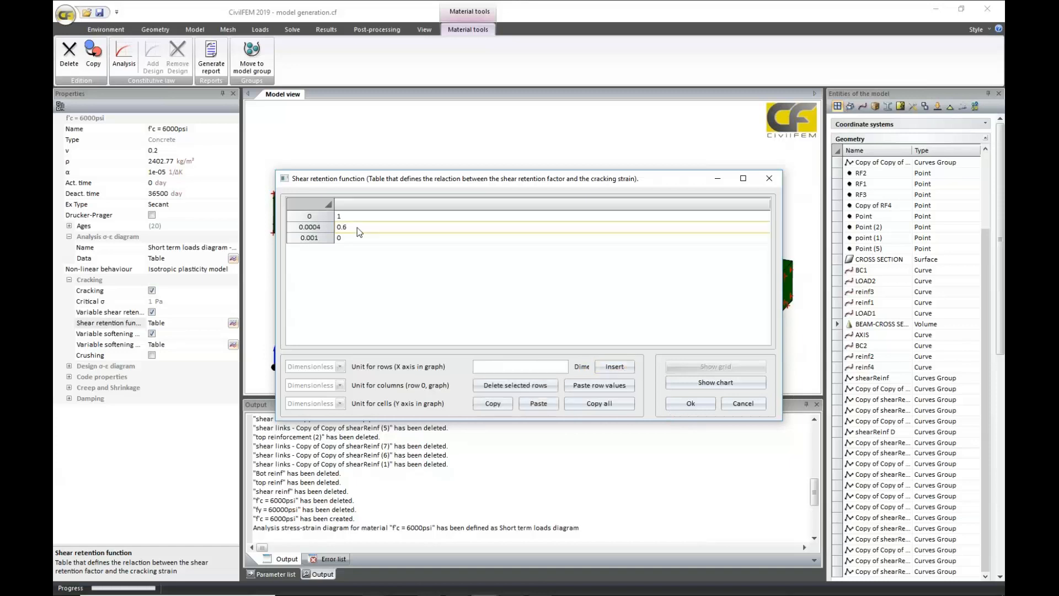
text(0.)
click(709, 382)
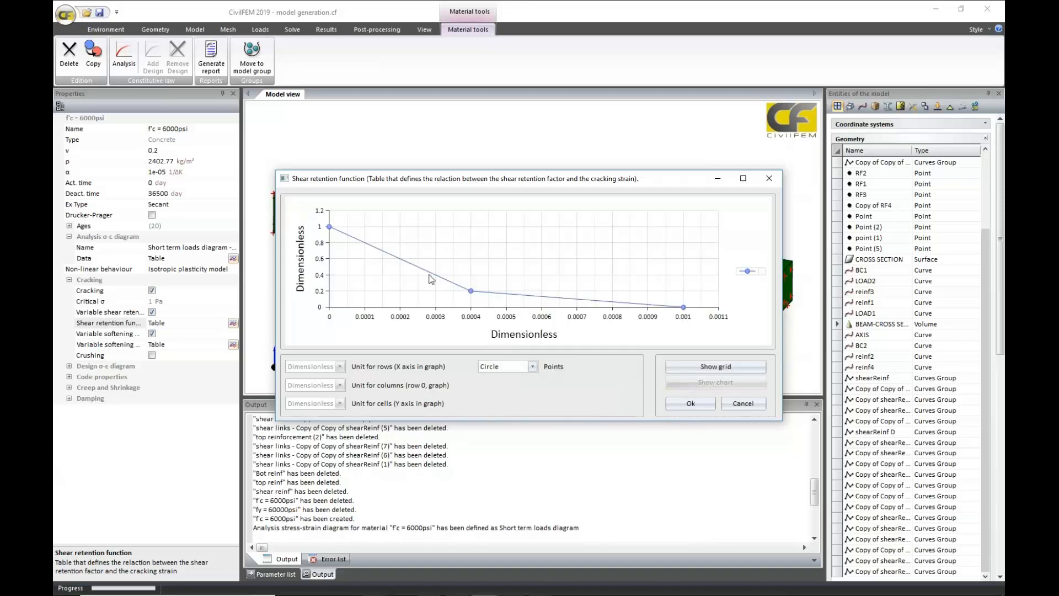
click(737, 406)
click(489, 328)
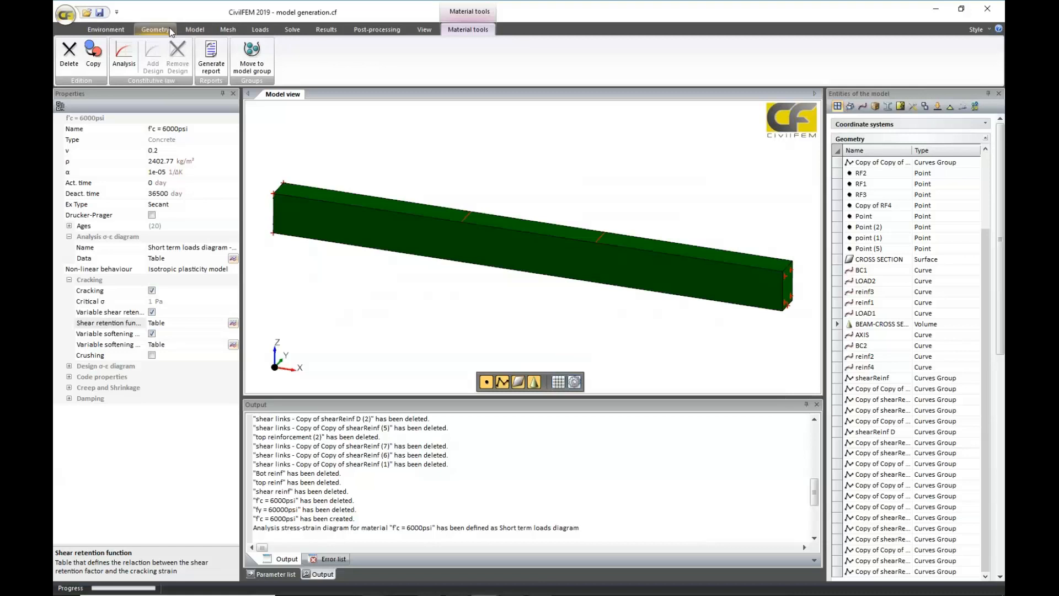
Step: Create a reinforcing steel material from the ACI code with the fy = 60000psi grade
click(195, 29)
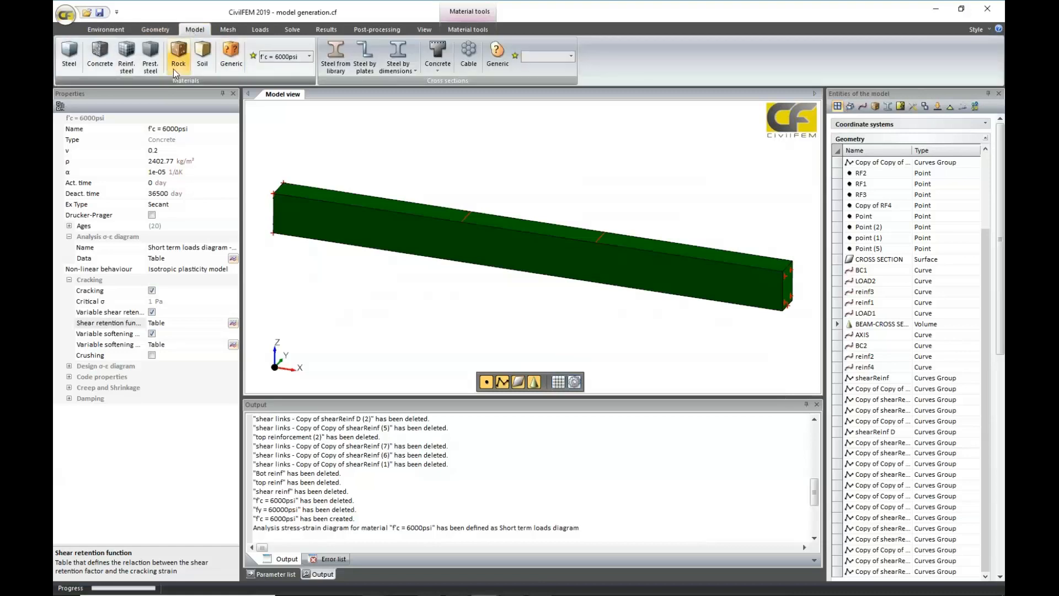
click(126, 58)
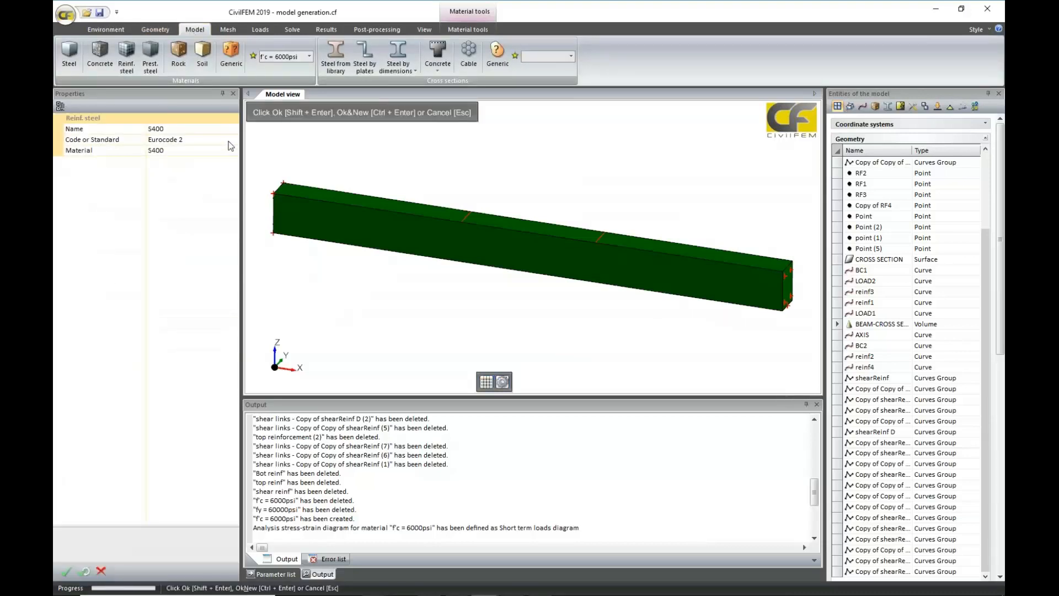
click(233, 140)
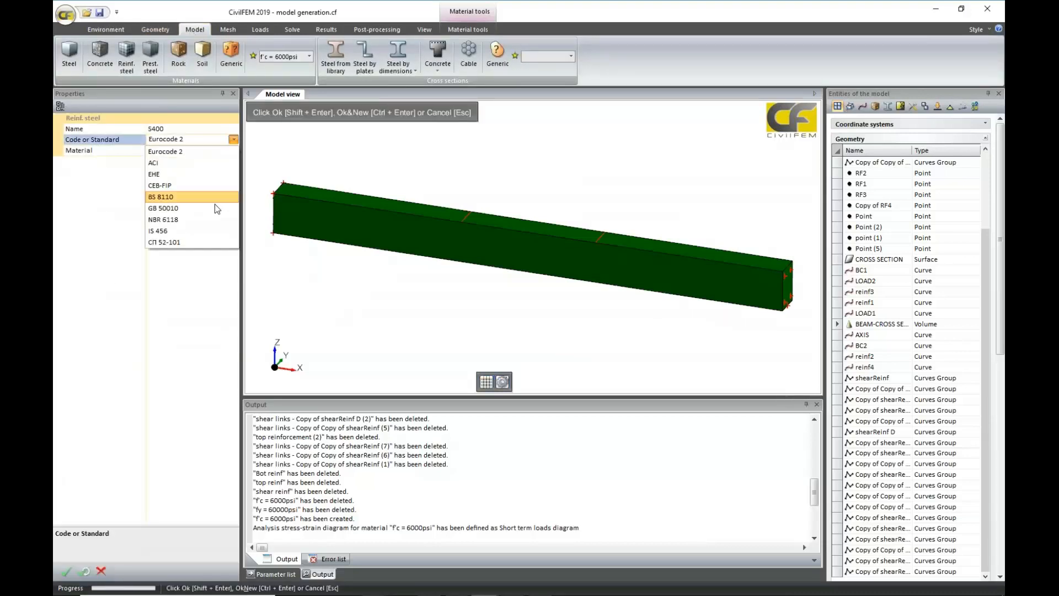
click(213, 164)
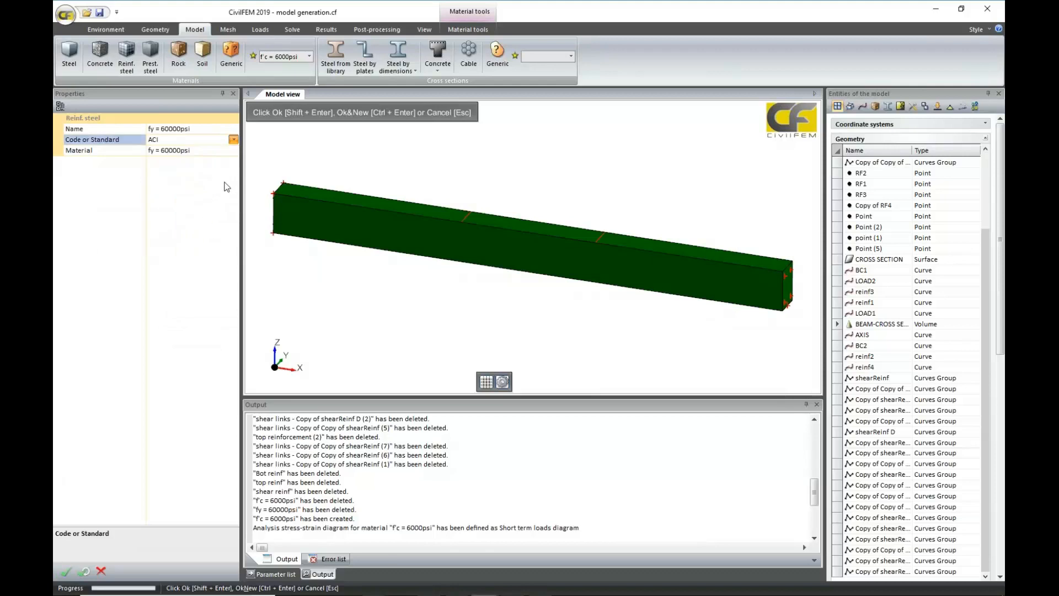
click(234, 141)
click(234, 141)
click(233, 151)
click(223, 165)
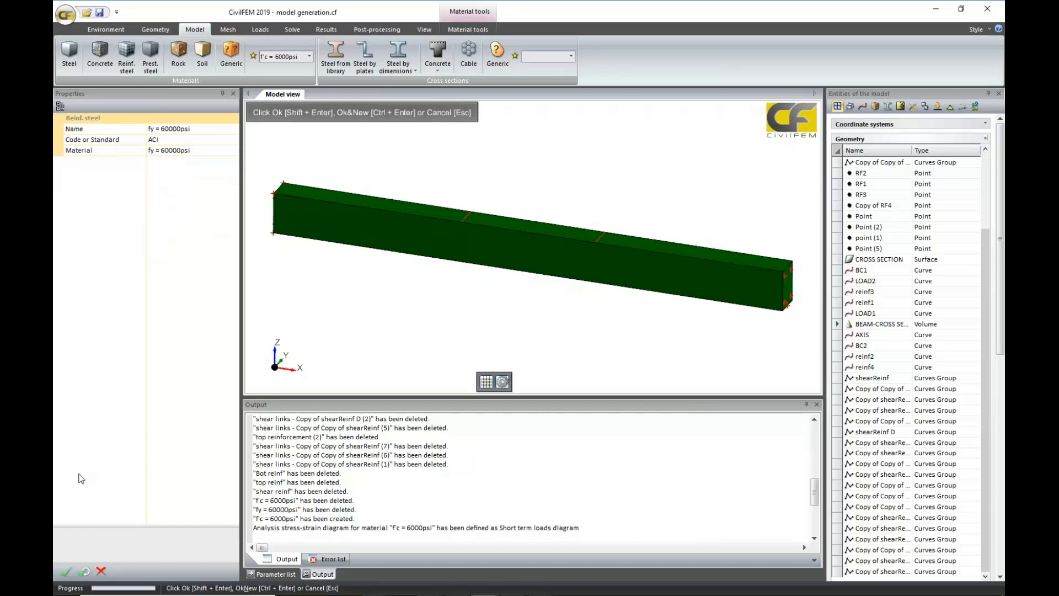
click(66, 571)
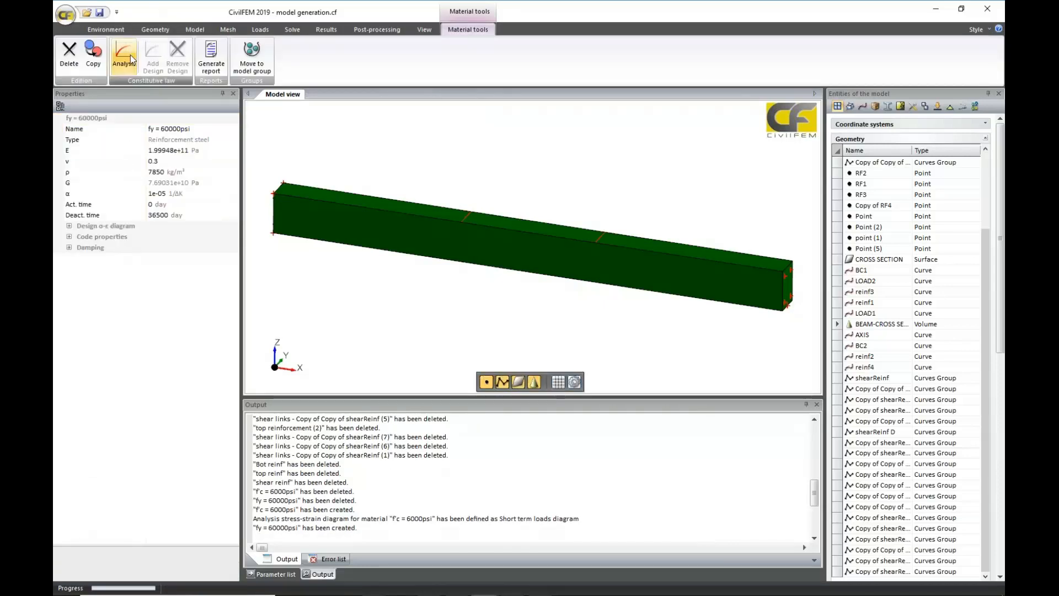
Step: Define the fy = 60000psi steel's analysis stress-strain diagram as Bilinear
click(124, 53)
click(234, 128)
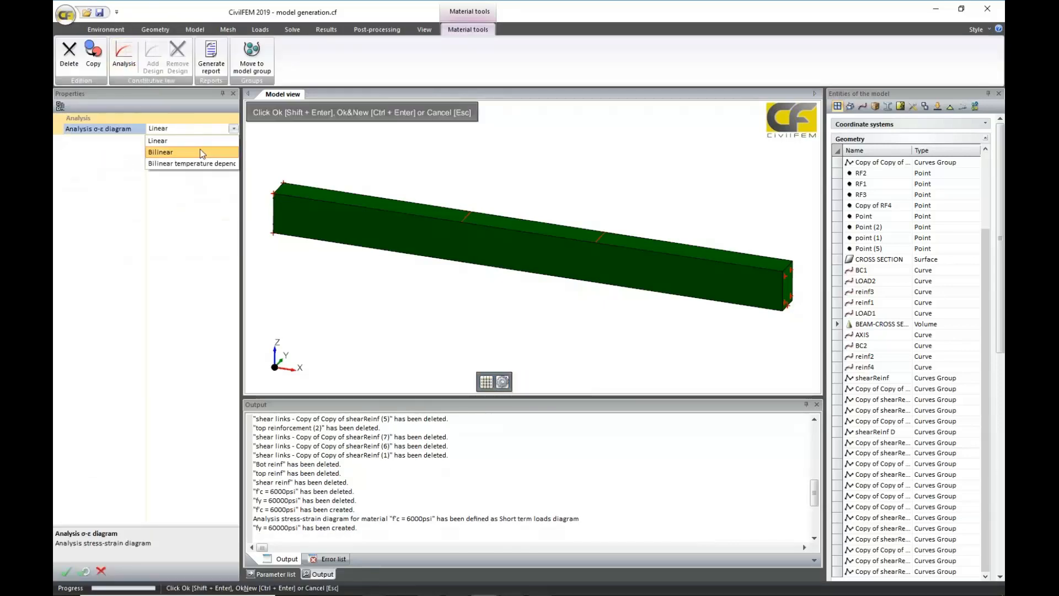
click(200, 146)
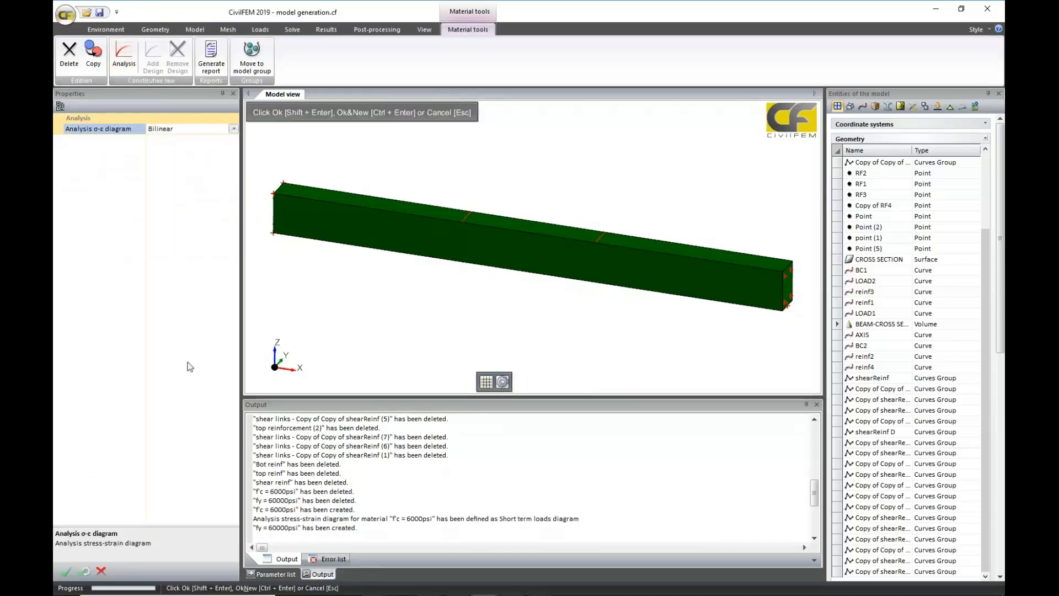
click(66, 571)
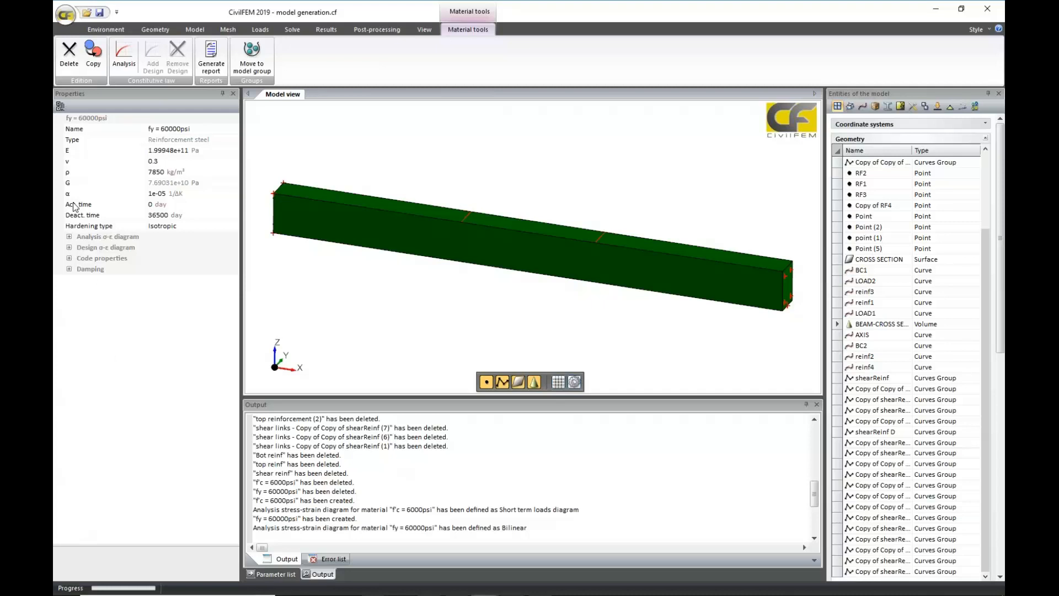
Step: Create a cable cross section in the fy = 60000psi steel with an outer diameter of 16 mm
click(194, 30)
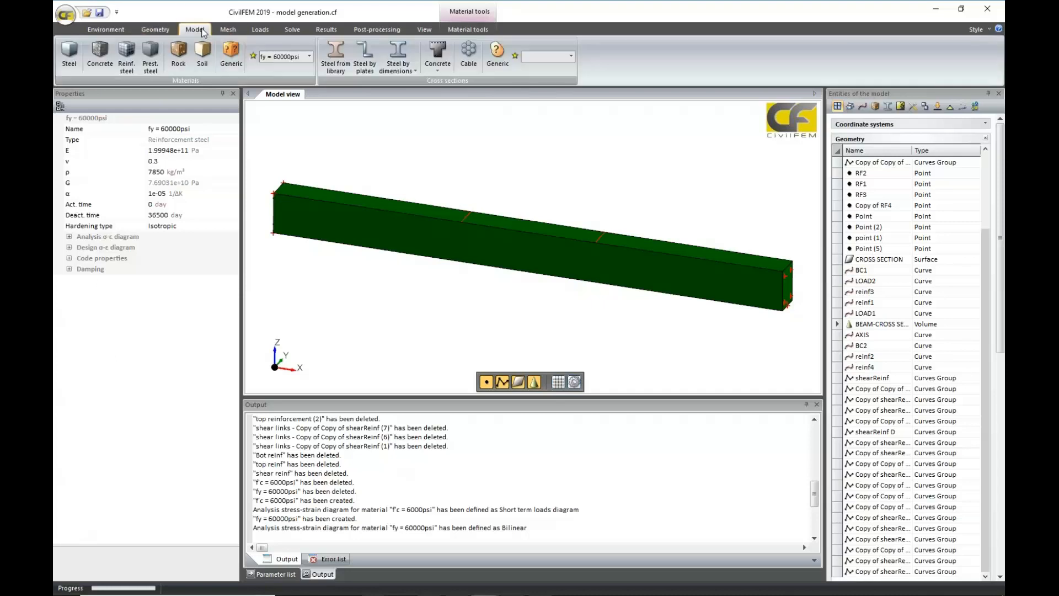
click(466, 53)
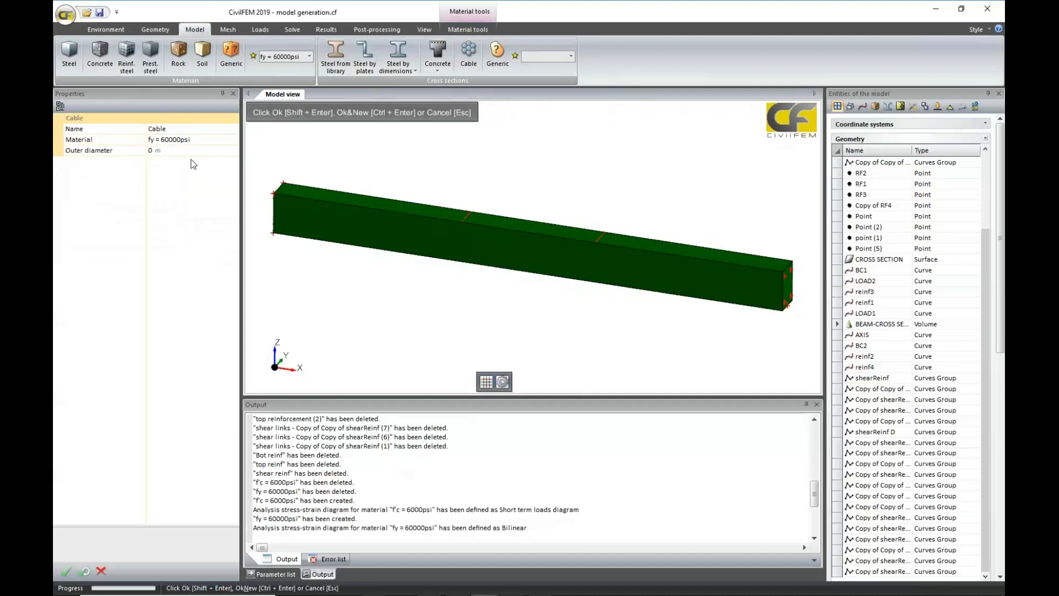
click(205, 153)
click(233, 152)
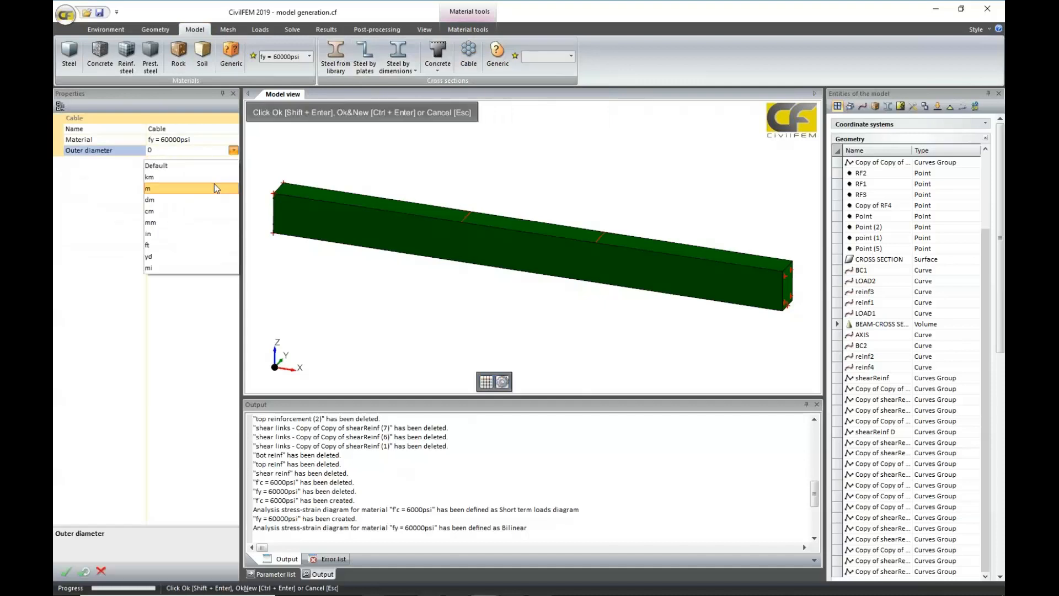
click(213, 188)
click(157, 155)
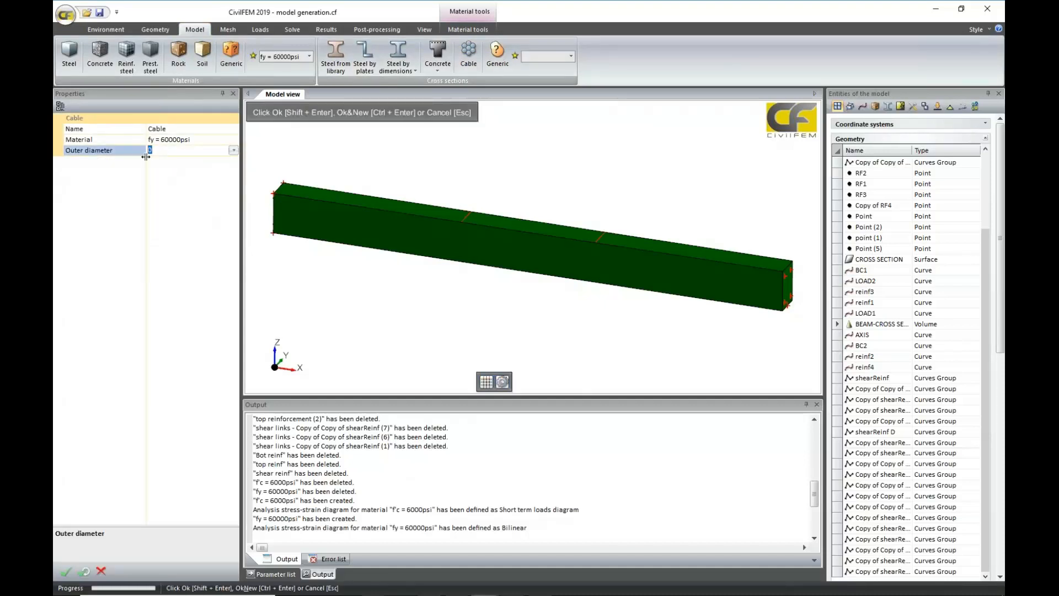
text(16)
click(65, 571)
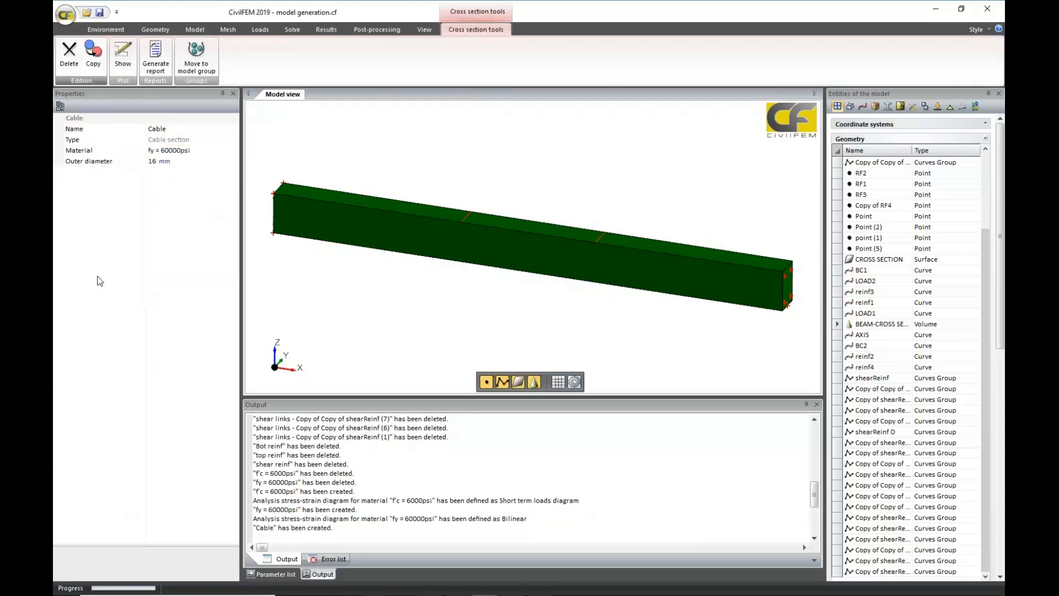
Step: Create a solid structural element from the BEAM-CROSS SECTION volume using the f'c = 6000psi concrete
click(225, 32)
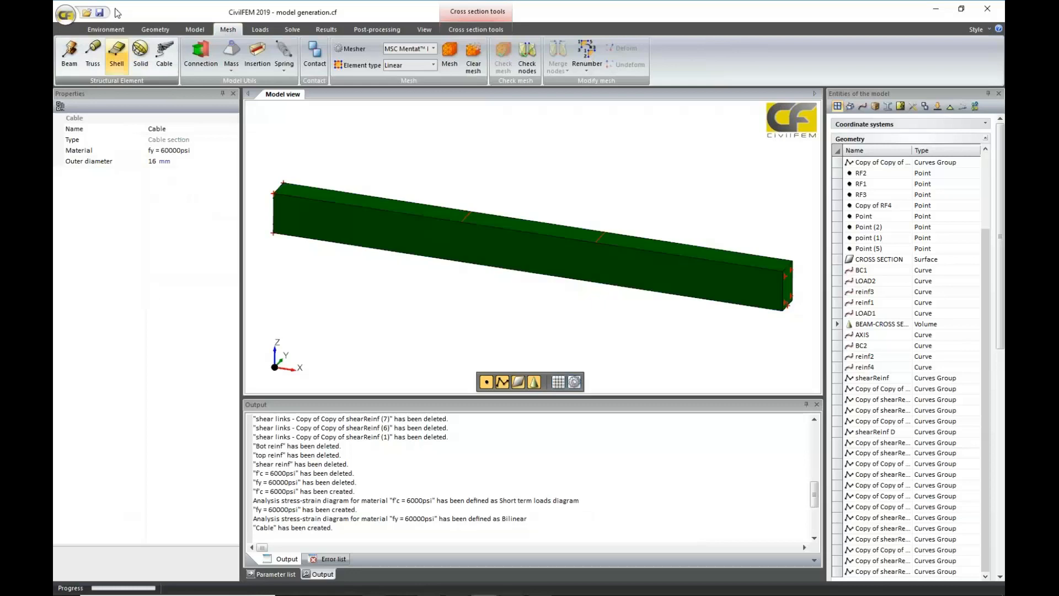
click(140, 55)
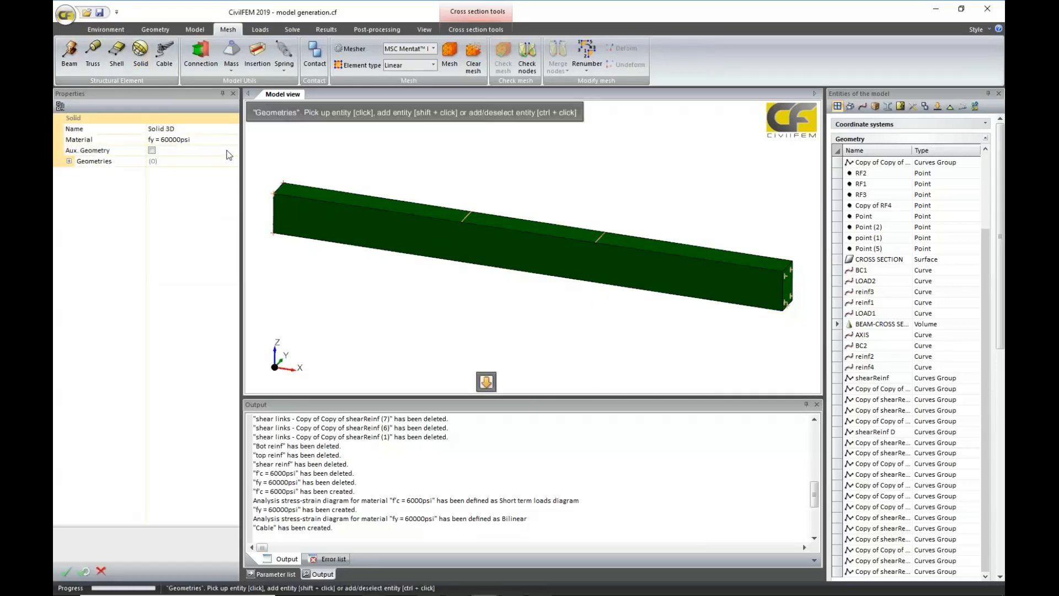
click(331, 214)
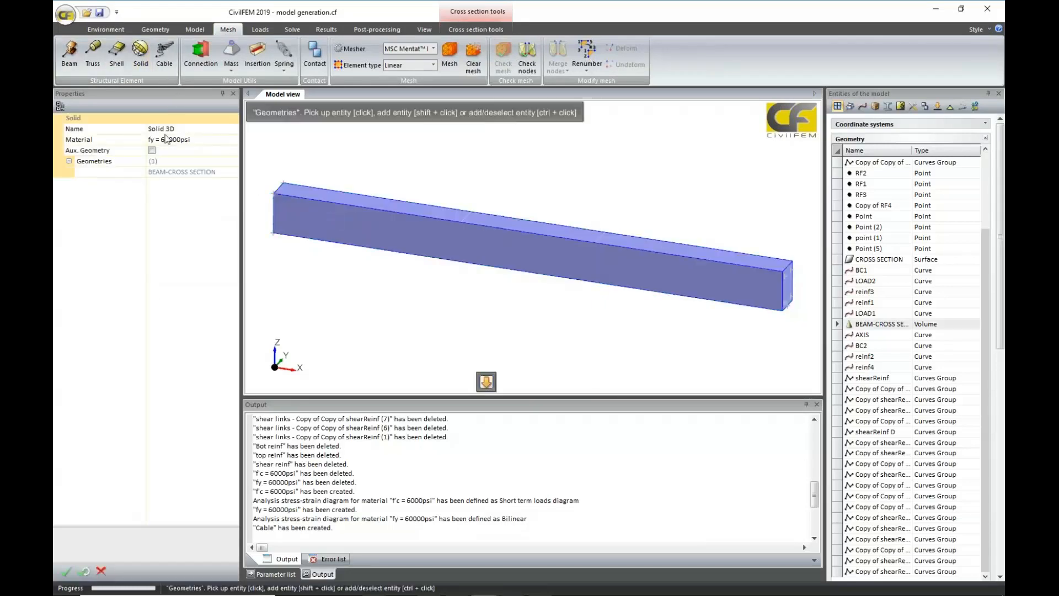
click(235, 140)
click(220, 150)
click(70, 566)
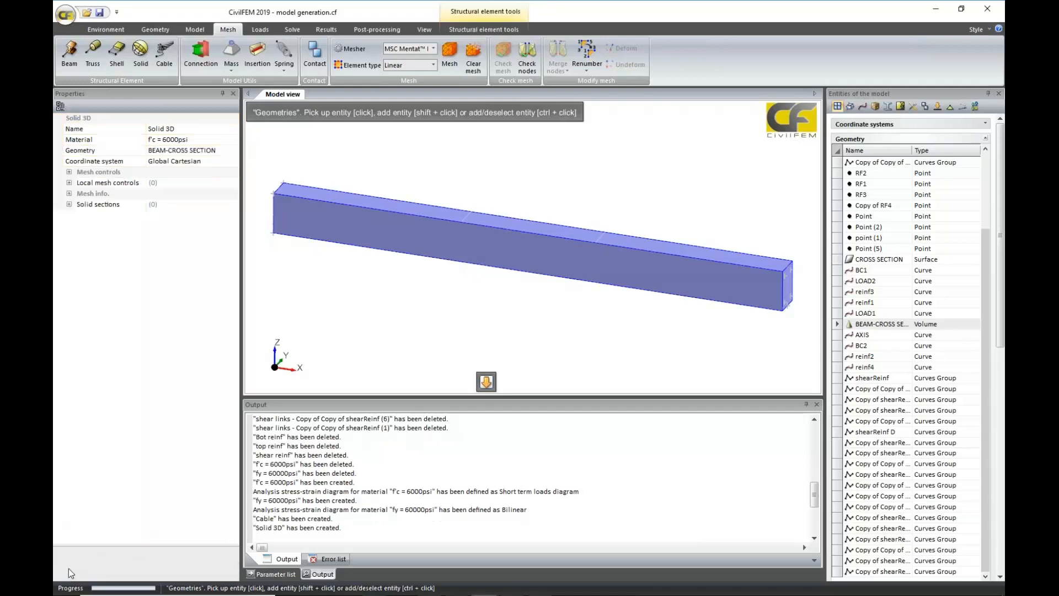
Step: Set the beam solid's mesh control to Extrude surface mesh with an extrude size of 1 cm
click(69, 171)
click(195, 183)
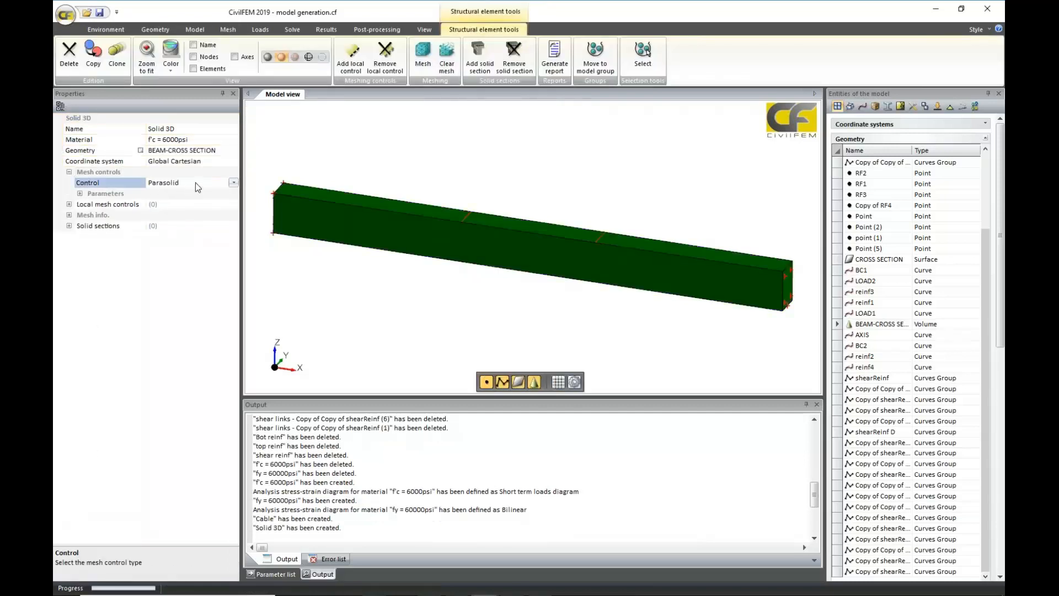
click(195, 183)
click(204, 206)
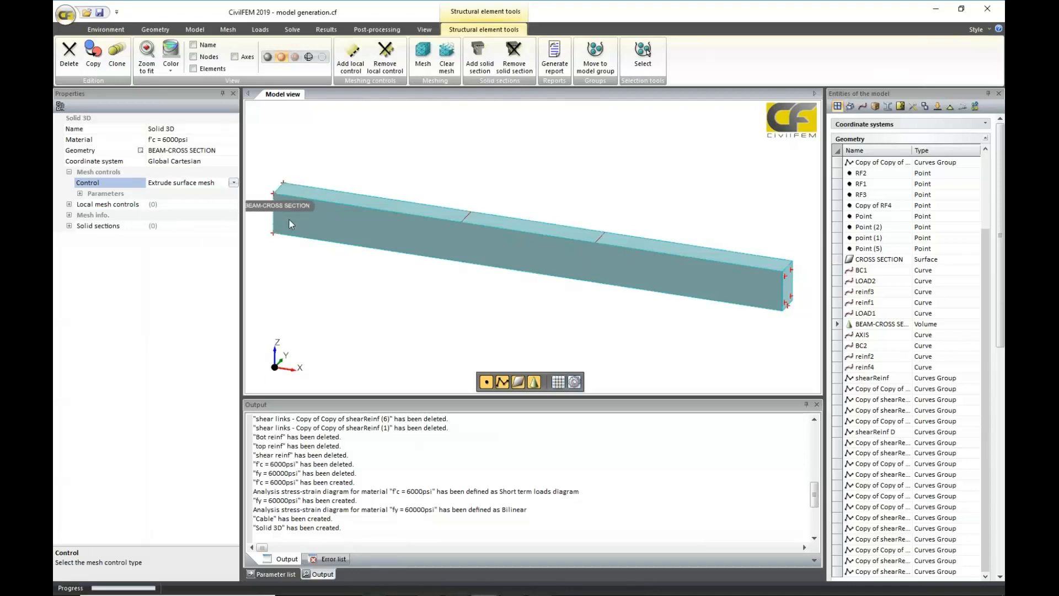
click(80, 194)
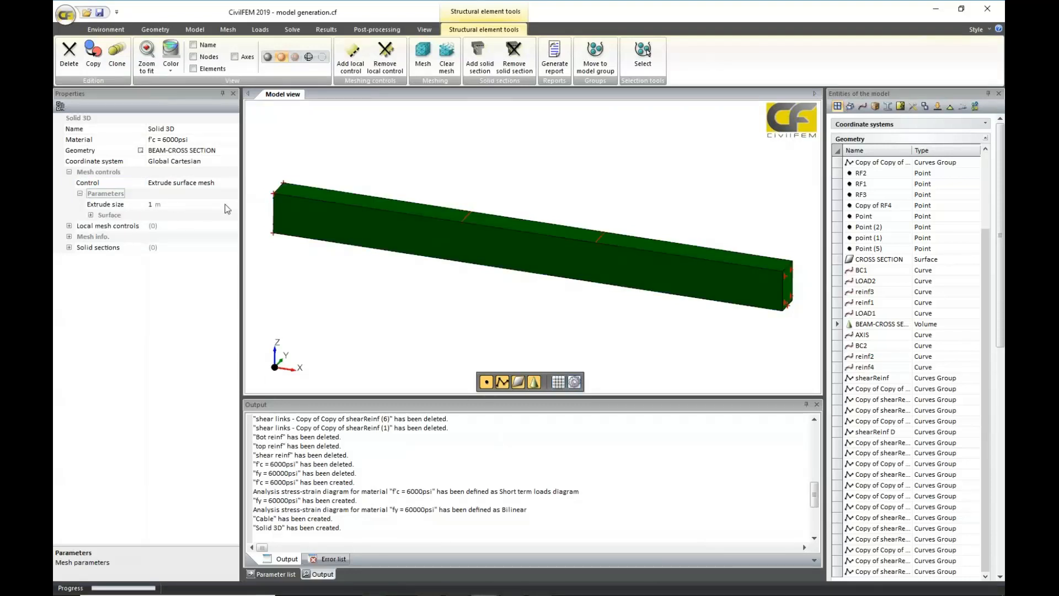
click(227, 207)
click(233, 204)
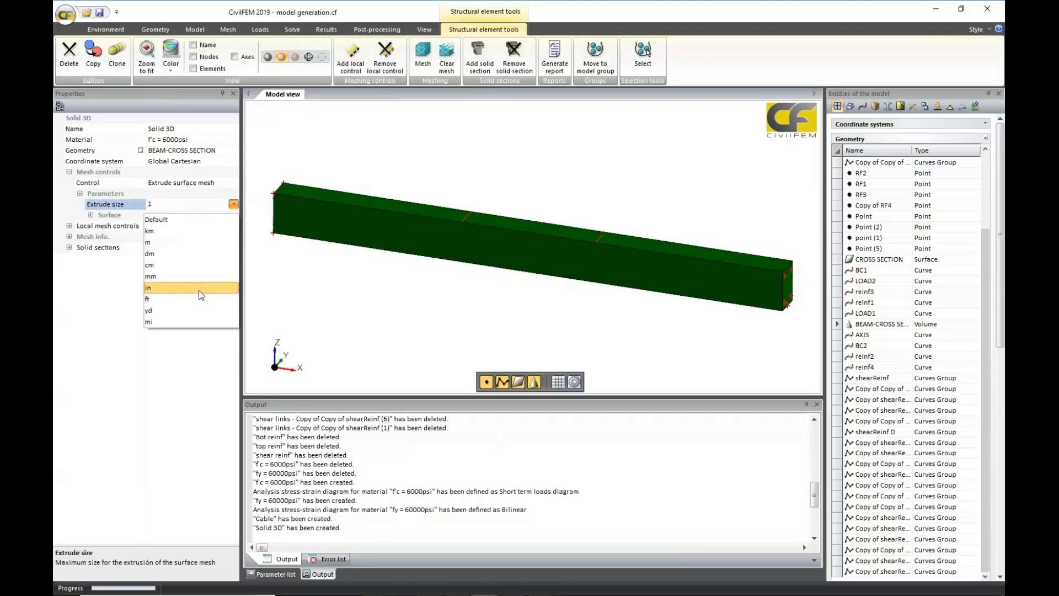
click(194, 265)
text(00)
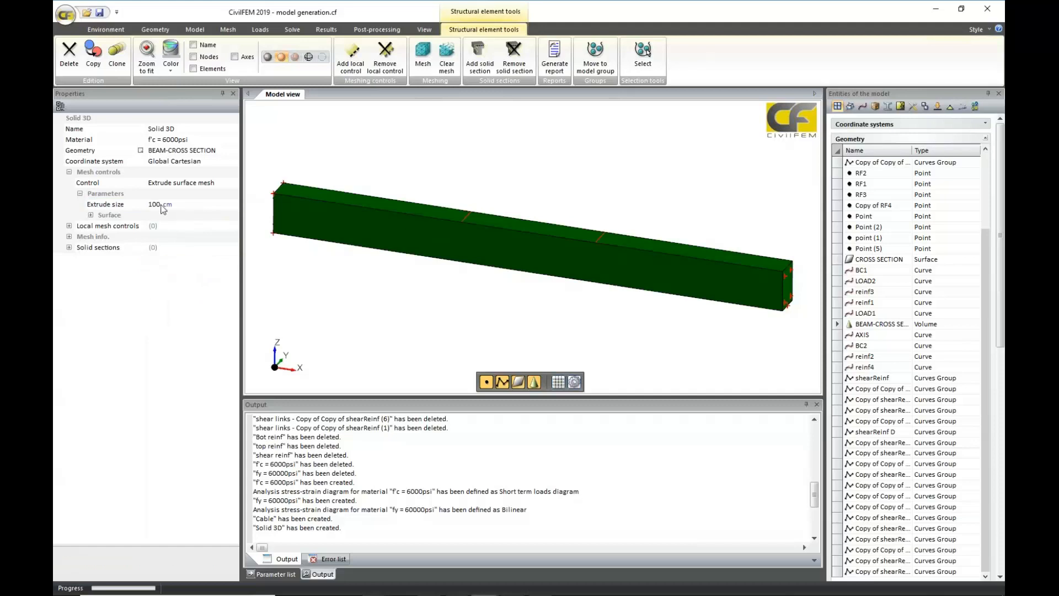
key(Return)
Step: Set the surface mesh parameters to Quadrangle elements with an edges size of 2 cm
click(90, 215)
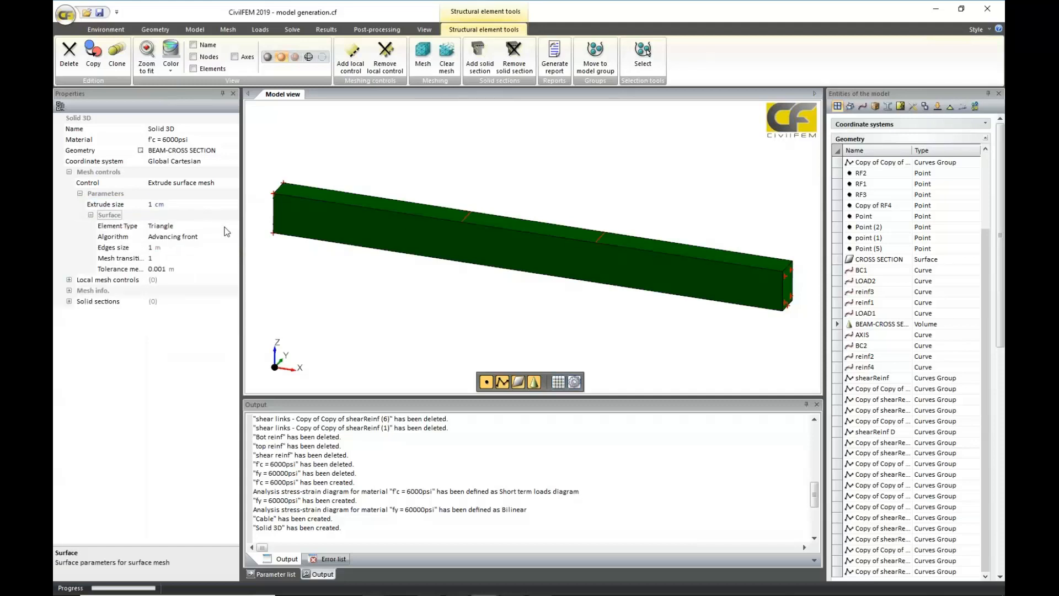
click(227, 226)
click(185, 249)
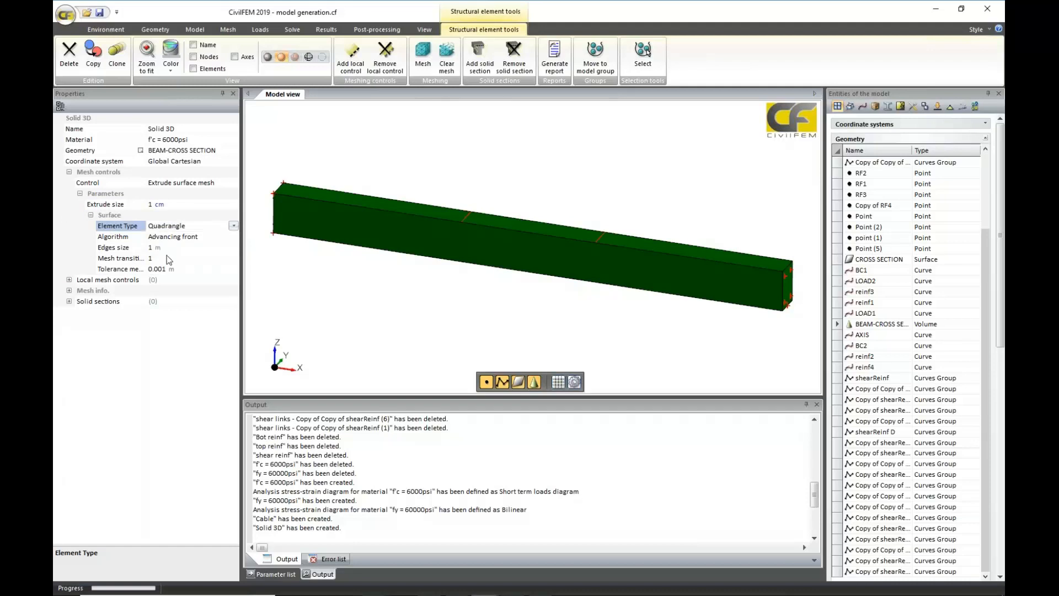
click(229, 249)
click(234, 247)
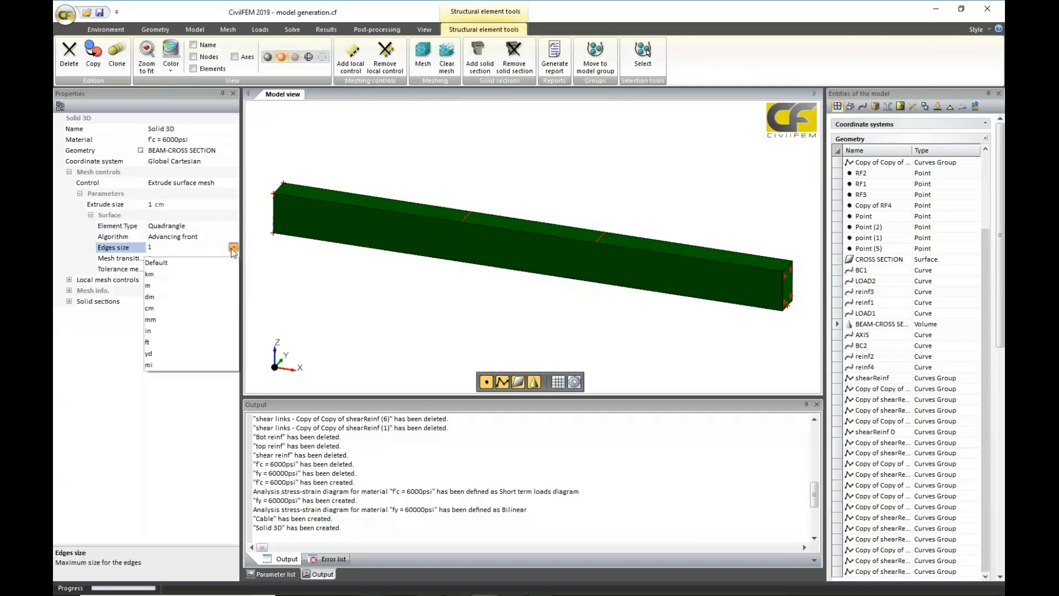
click(218, 306)
click(163, 248)
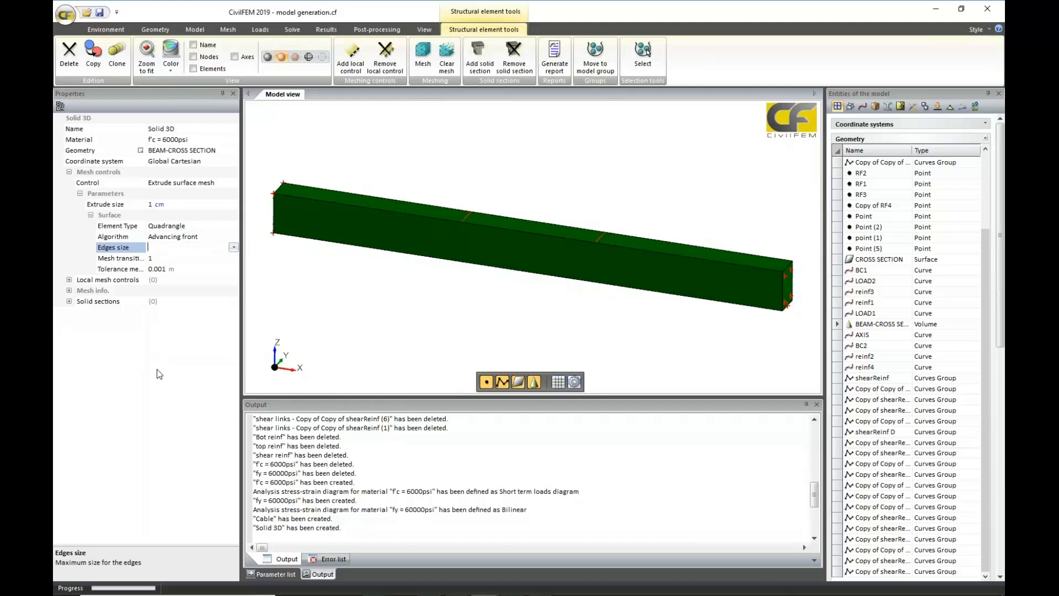
text(2)
key(Return)
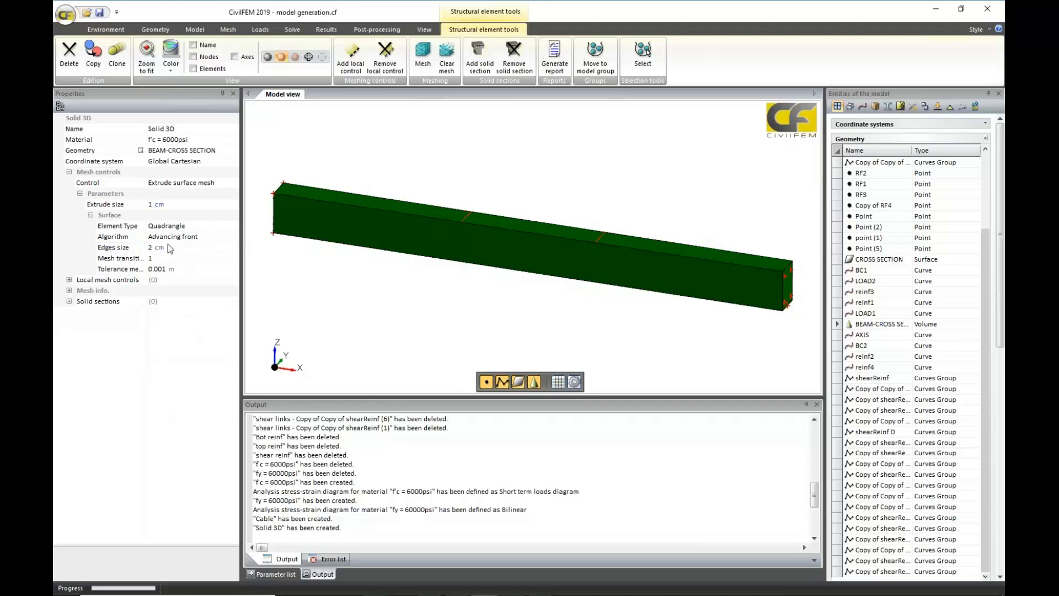
Step: Set the extrude size to 2 cm and mesh the beam solid without saving the model
click(150, 204)
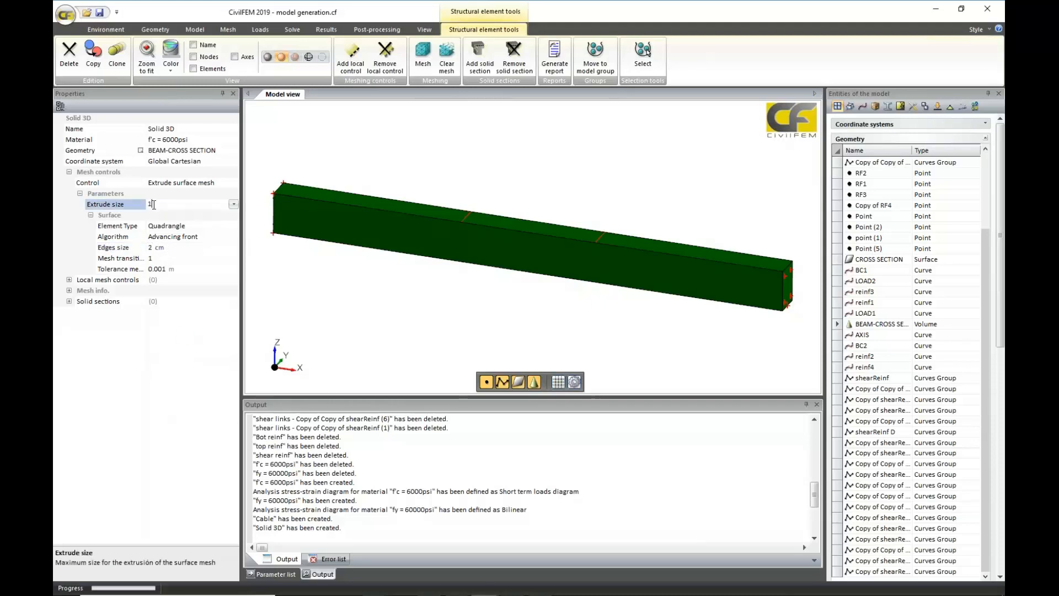
text(2)
key(Return)
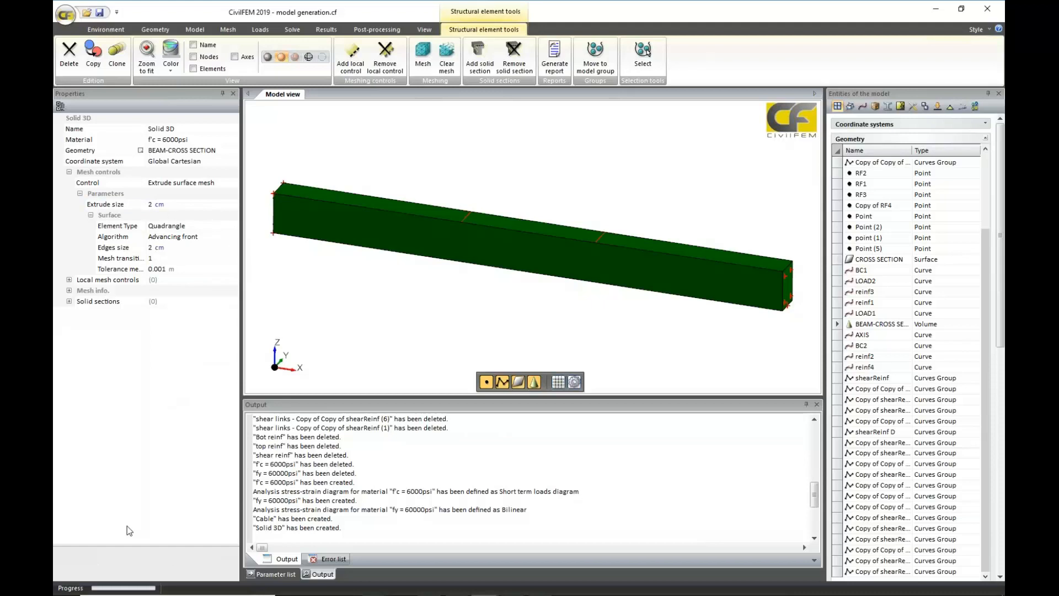
click(423, 56)
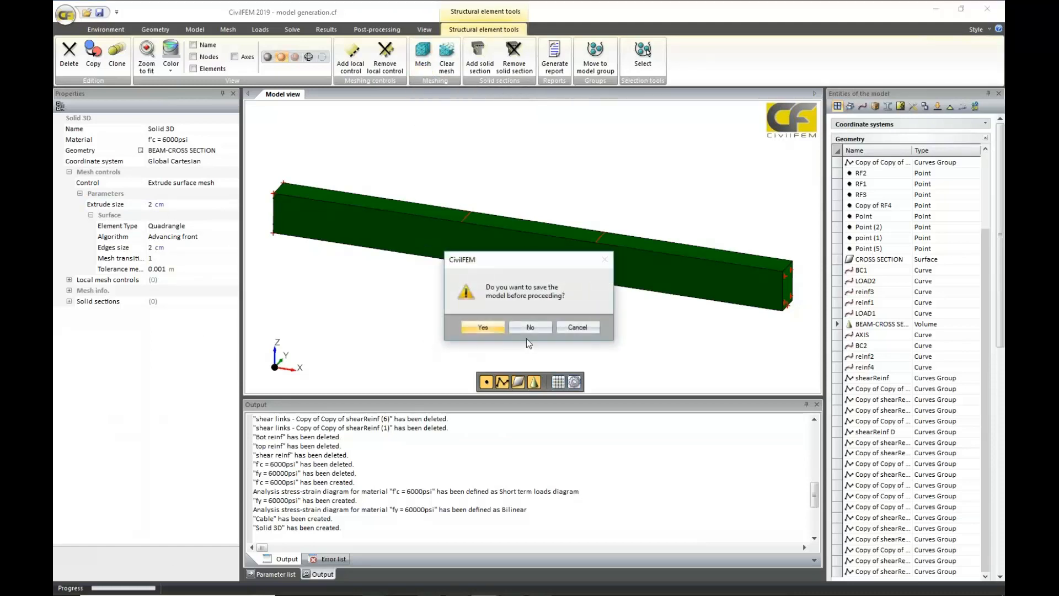
click(527, 327)
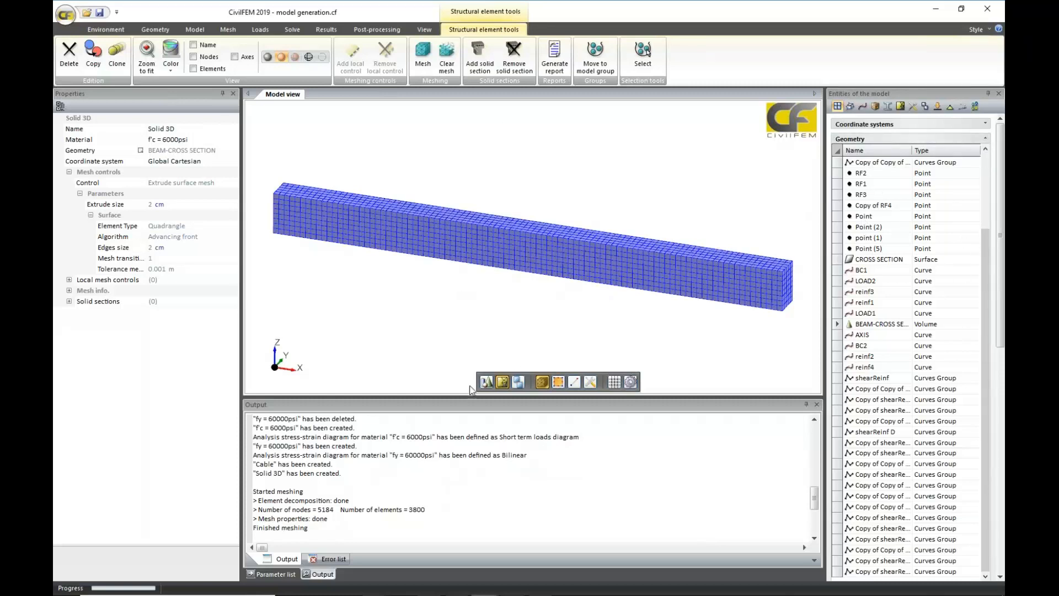
Step: Create truss structural elements with the Cable cross section from the reinf1 and reinf2 curves
click(235, 33)
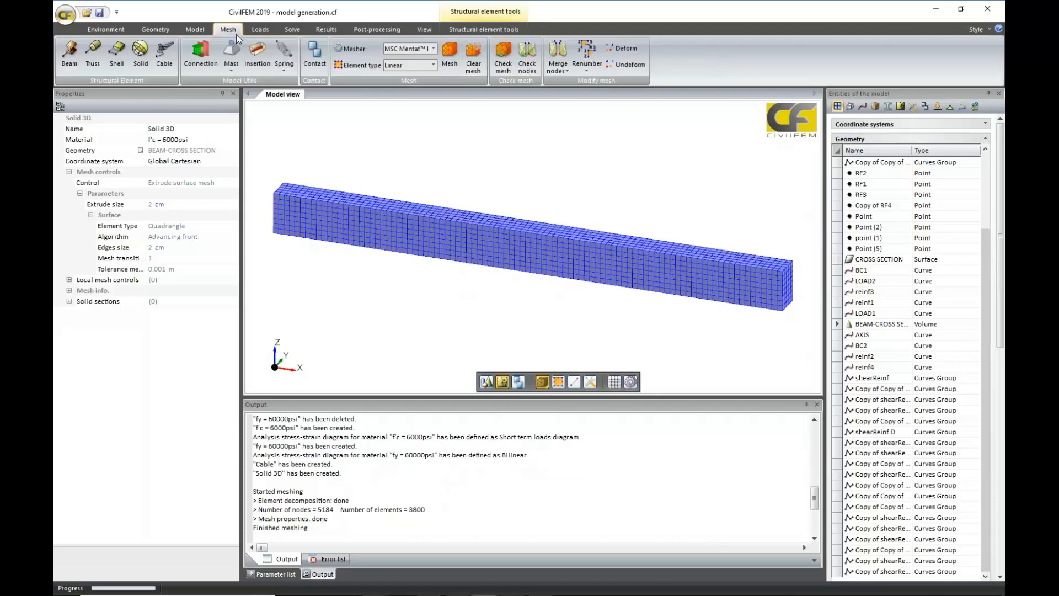
click(92, 54)
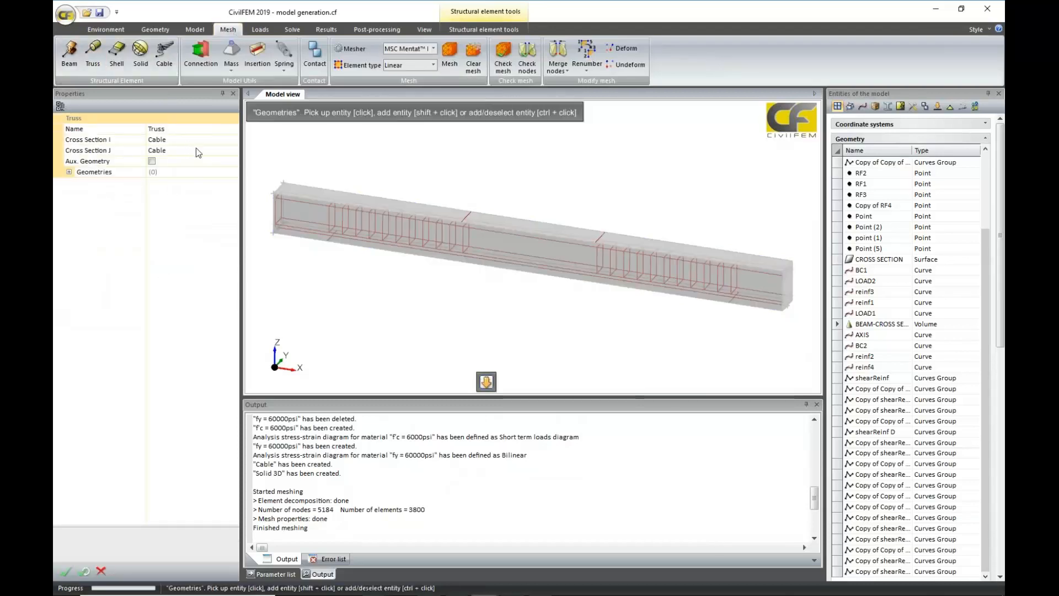
scroll(444, 298, up, 3)
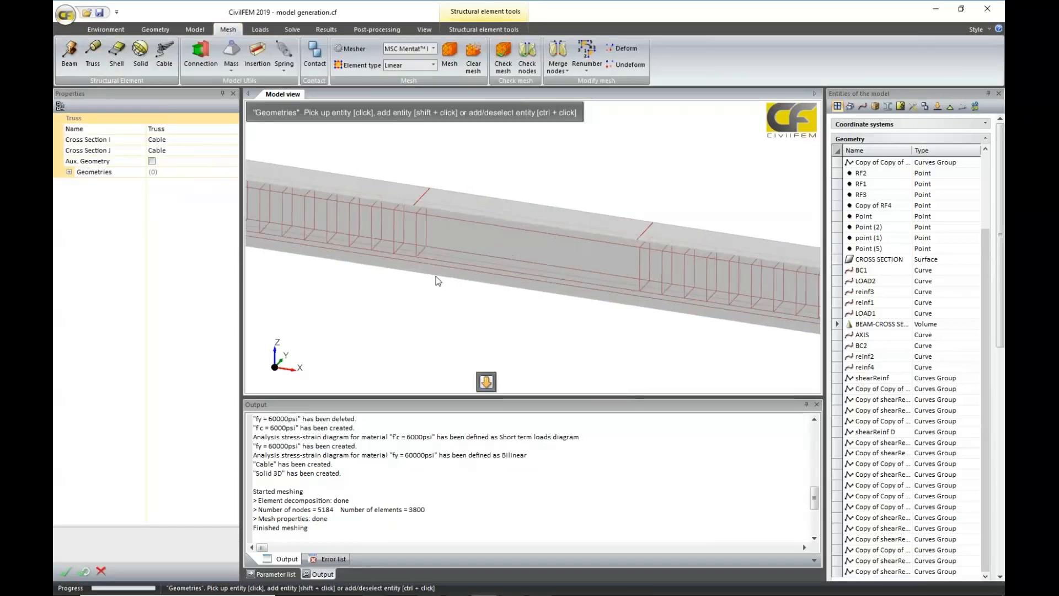
scroll(562, 282, up, 1)
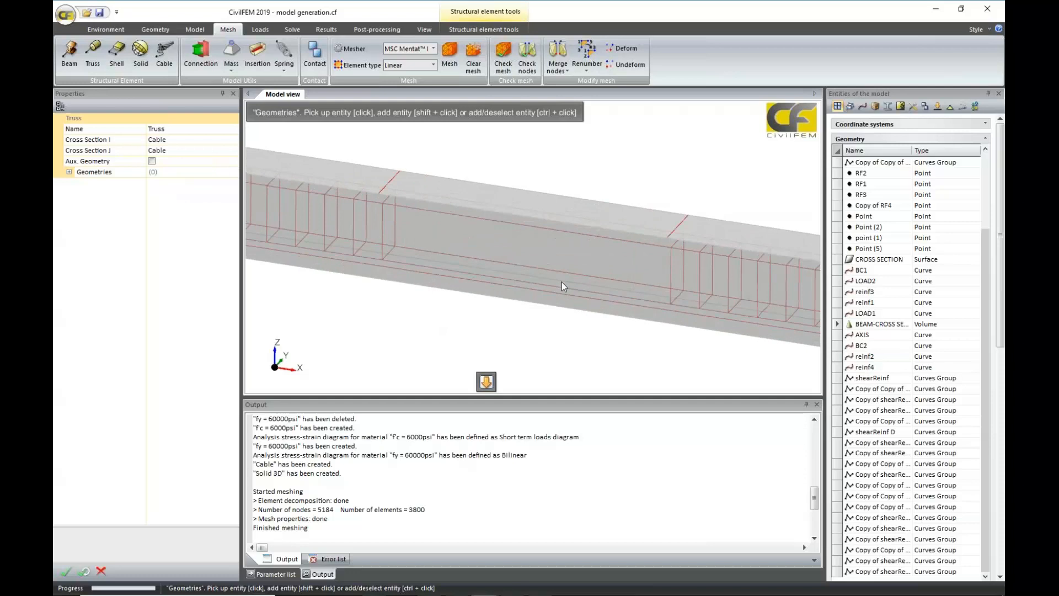
click(565, 288)
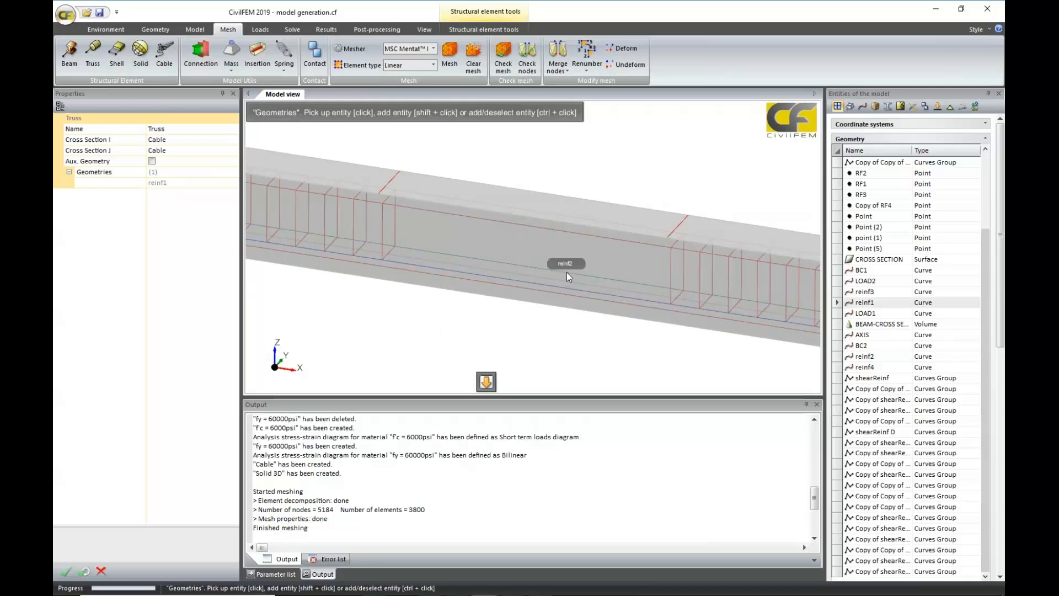
shift+click(567, 273)
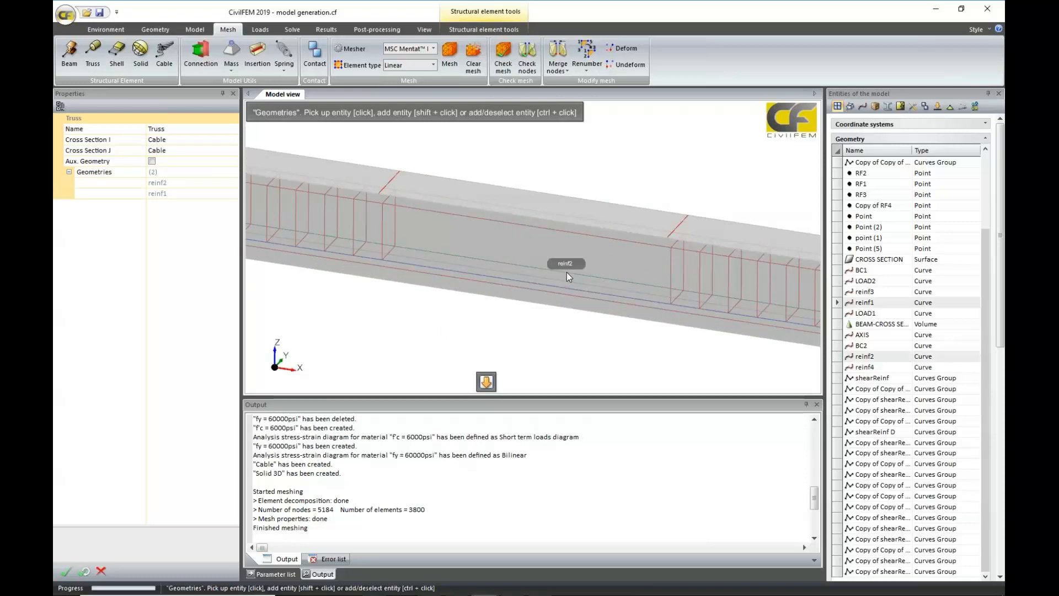
click(66, 571)
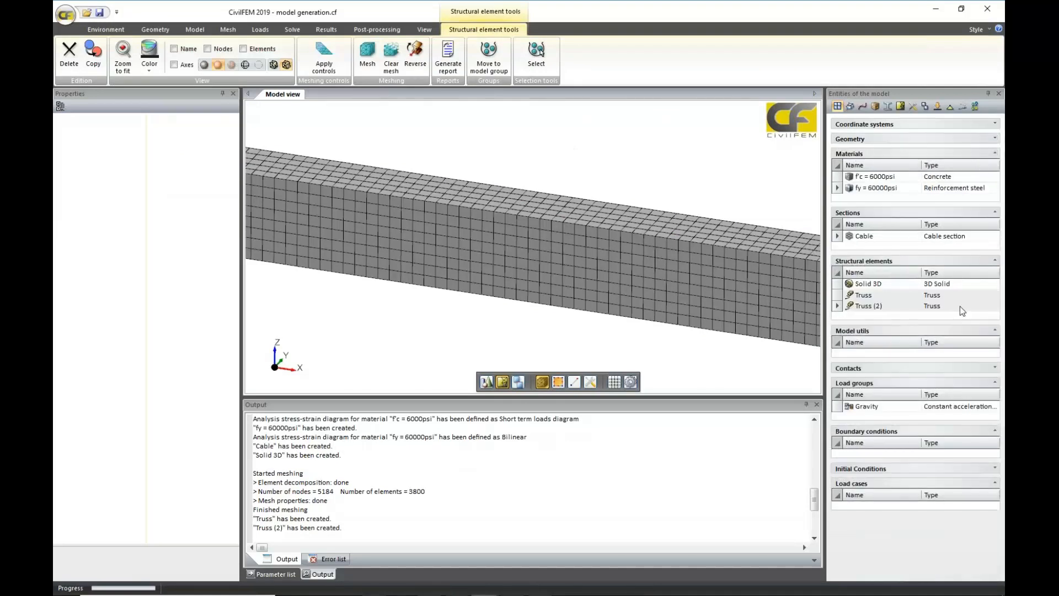
Step: Rename the truss element built on the reinf2 curve as r1
click(843, 296)
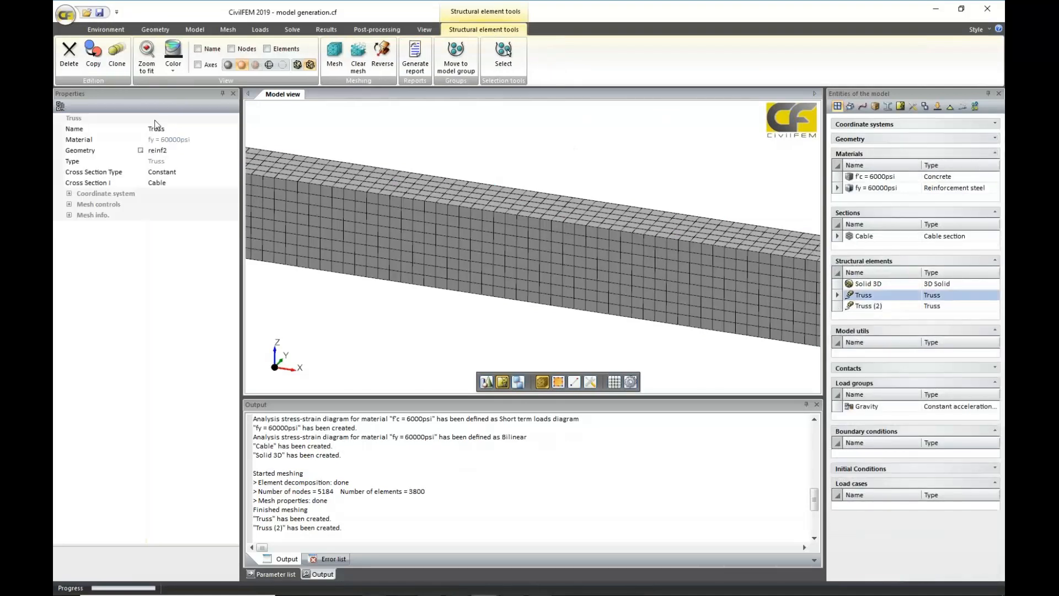
click(172, 128)
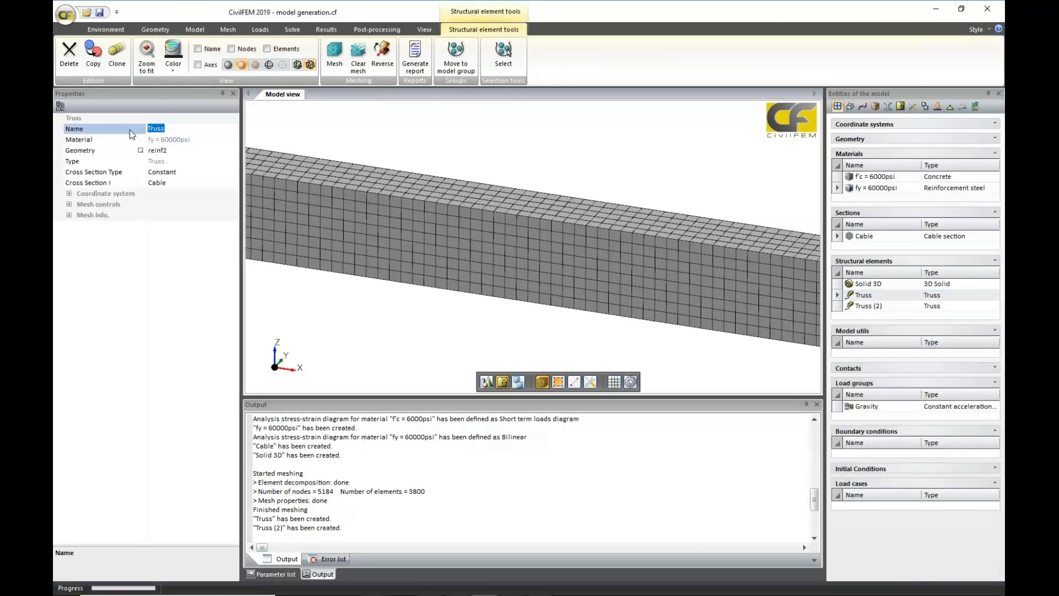
text(r1)
Step: Try to rename the truss element on the reinf1 curve as r1 too
click(870, 305)
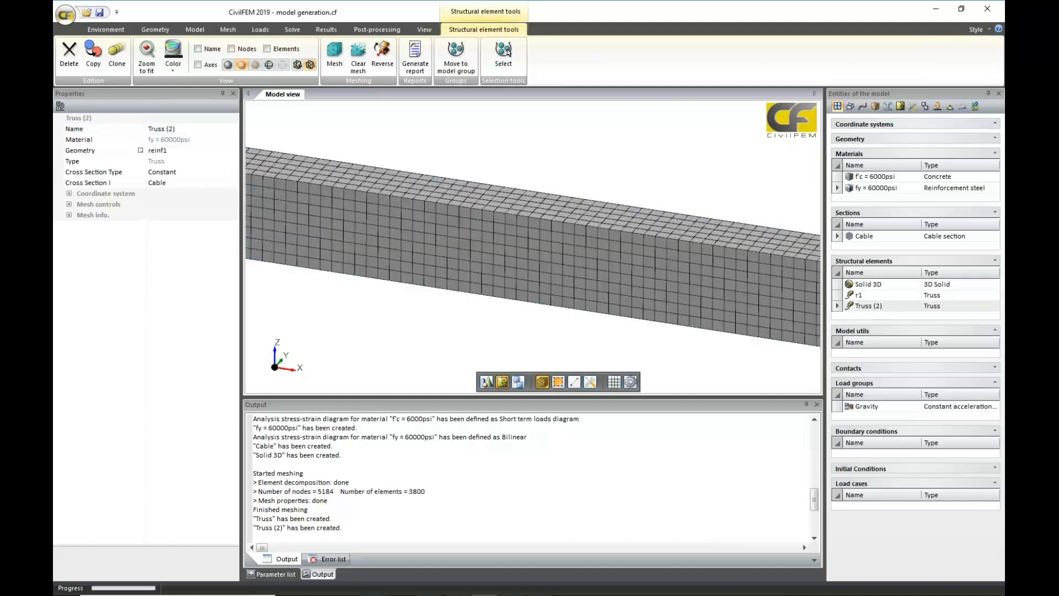
click(200, 128)
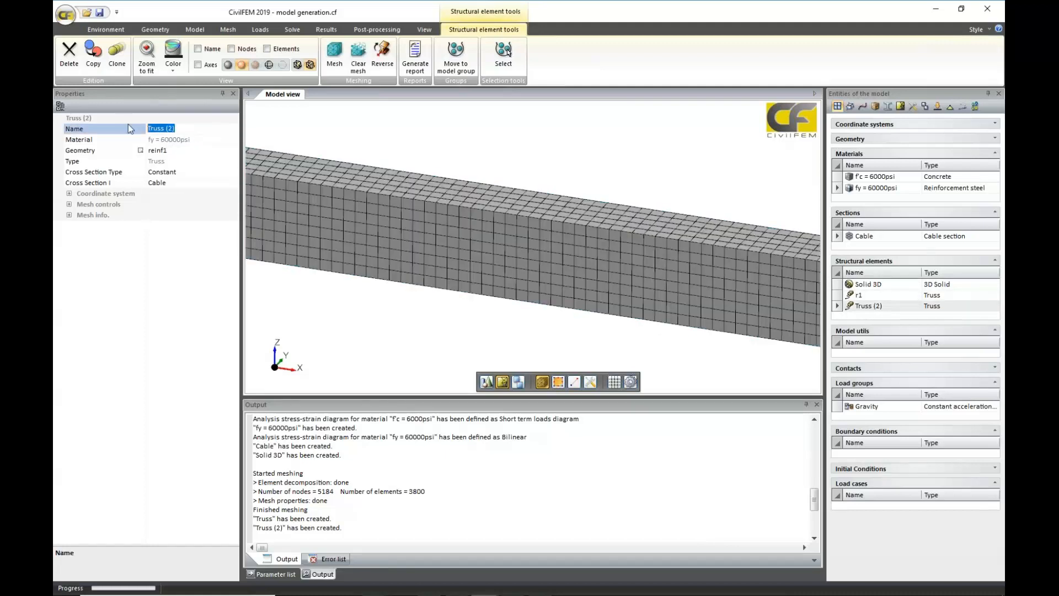
text(r1)
key(Return)
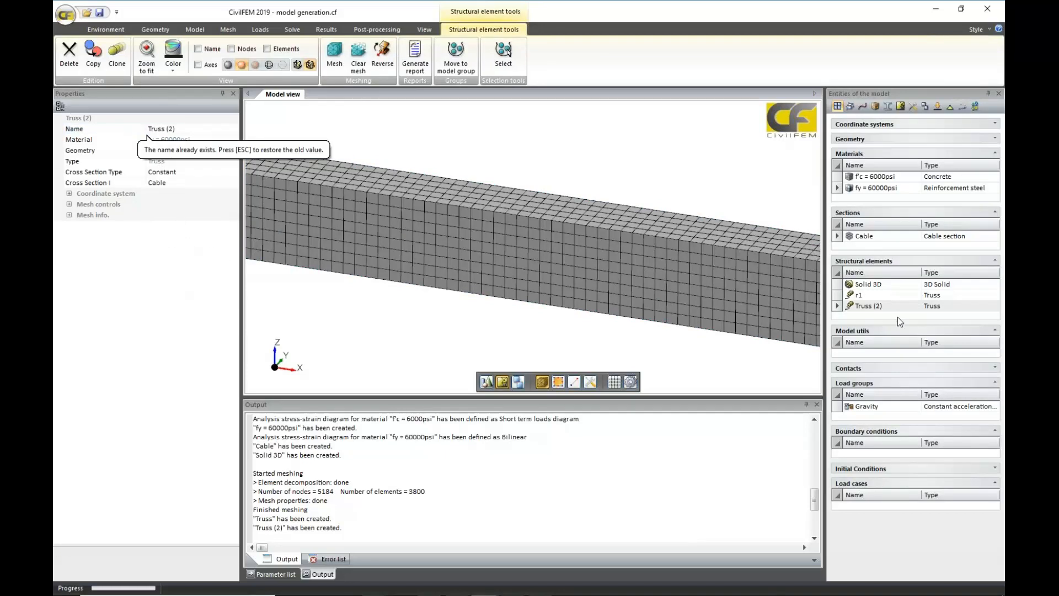
Step: Mesh the r1 and Truss (2) elements together without saving the model
click(840, 297)
click(837, 307)
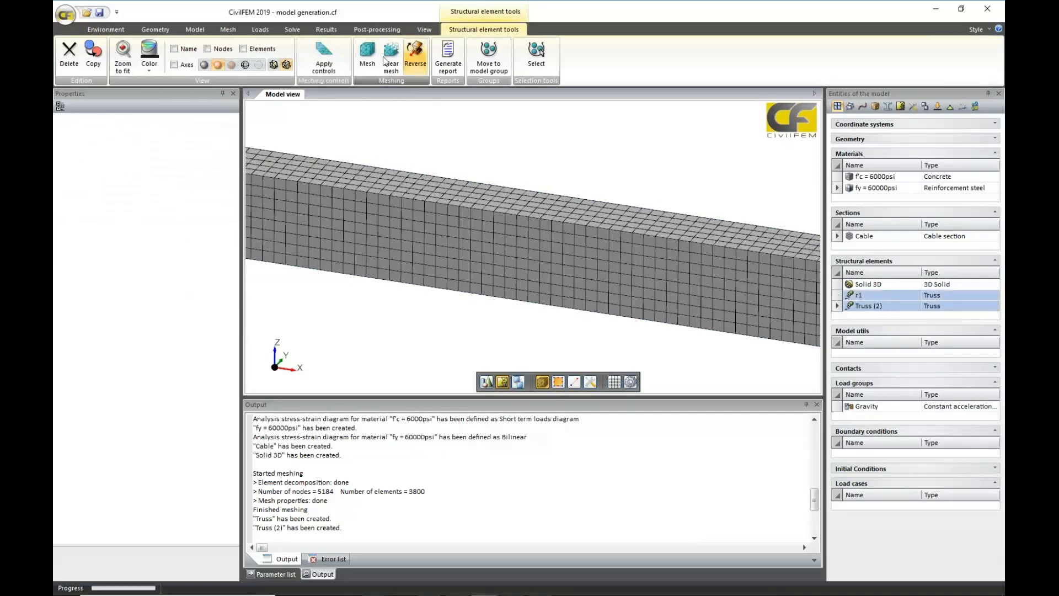
click(367, 55)
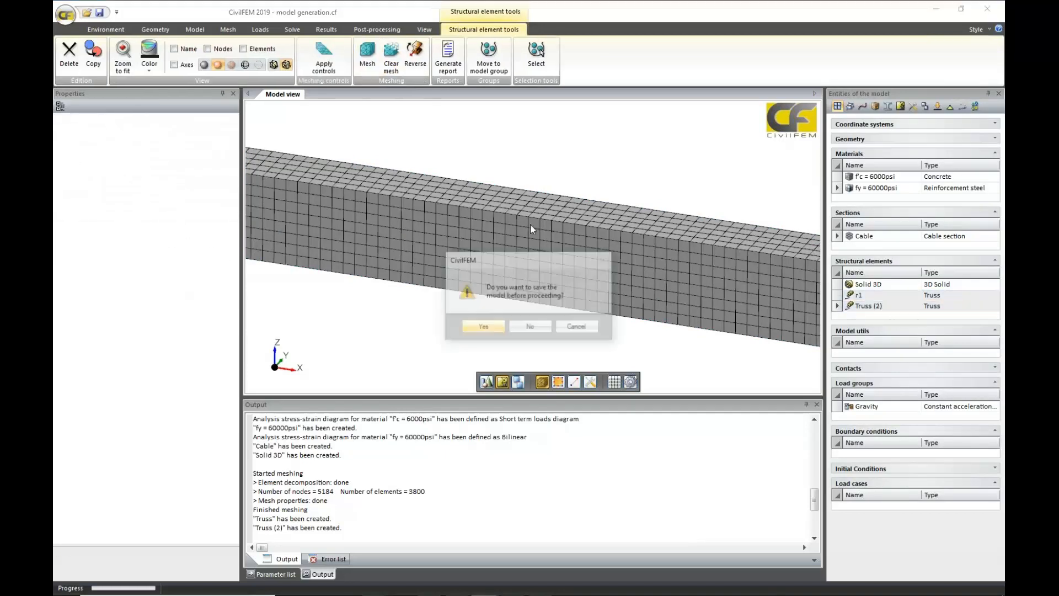
click(527, 328)
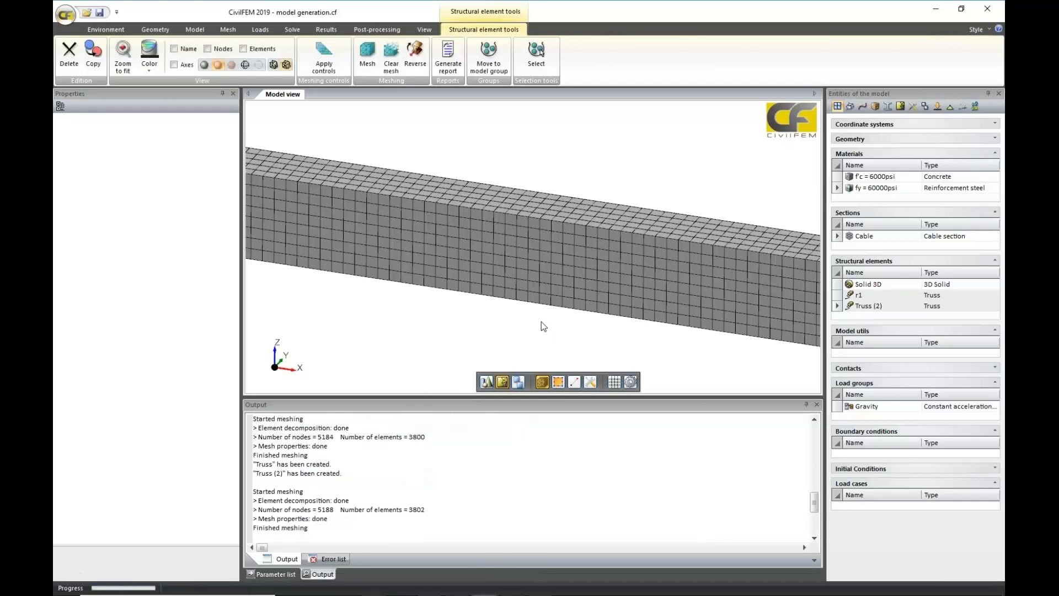
Step: Start an Insertion model utility and assign the Solid 3D beam as its host element
middle_drag(542, 322, 644, 305)
scroll(651, 303, up, 5)
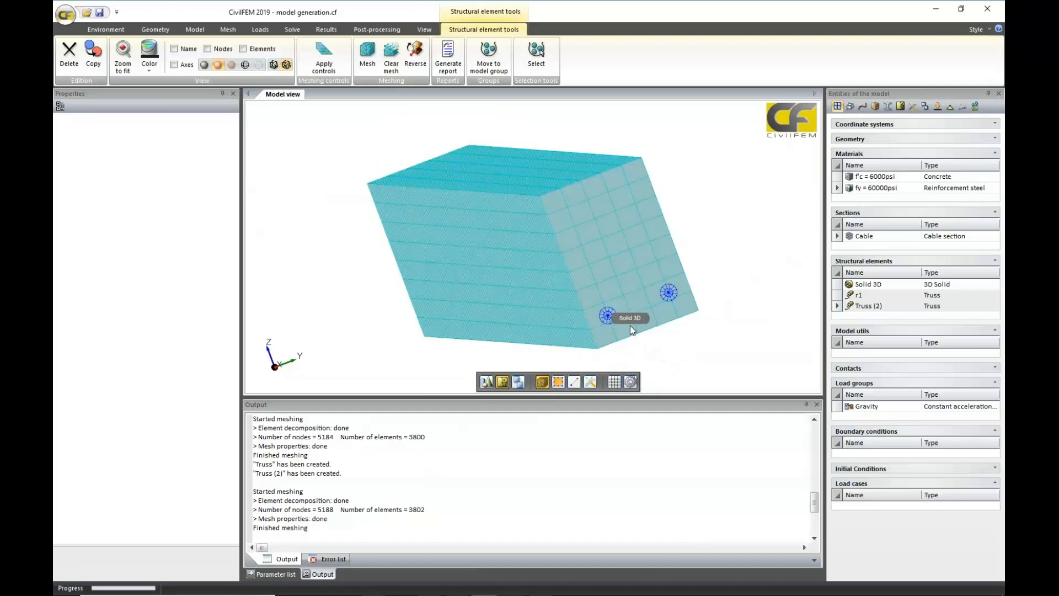
middle_drag(678, 299, 683, 300)
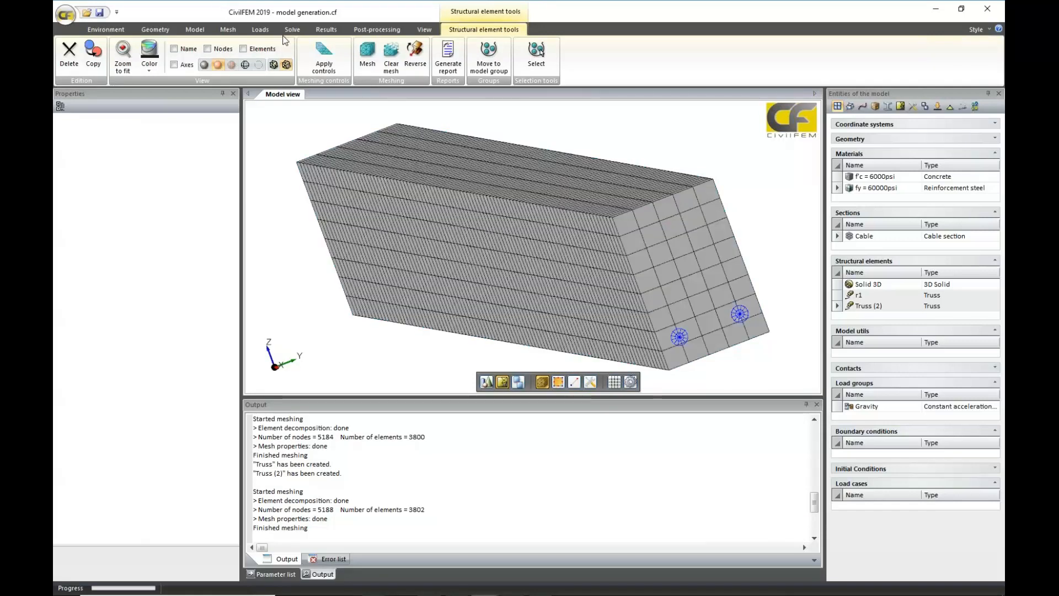
click(229, 30)
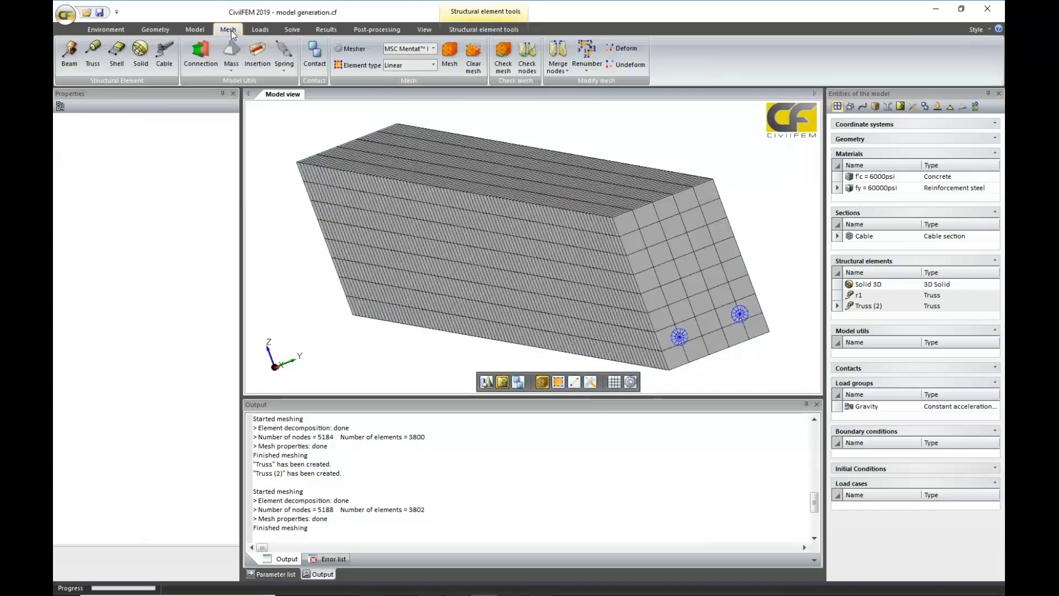
click(262, 60)
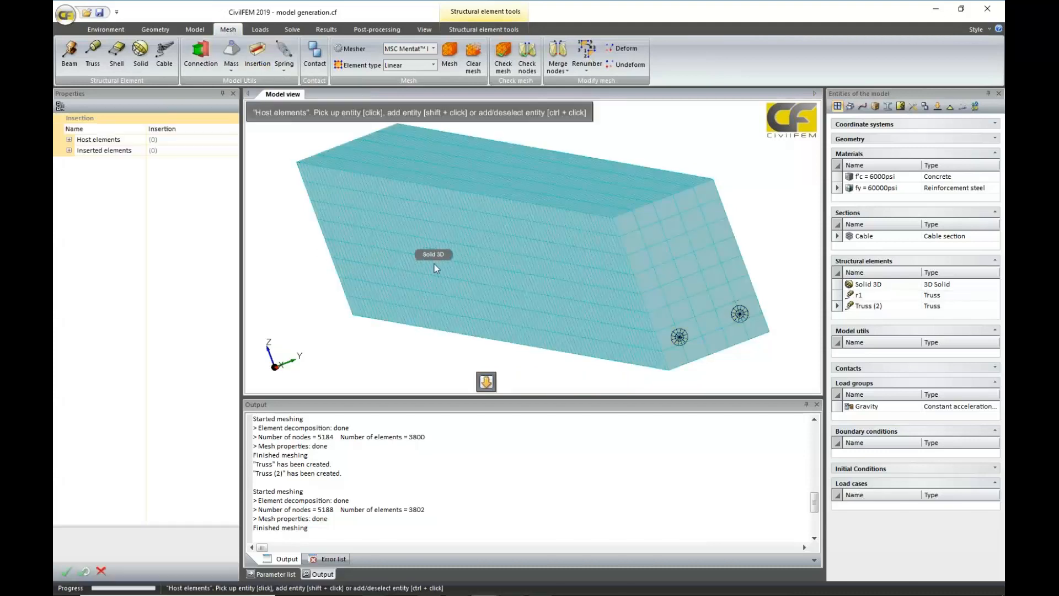
click(442, 259)
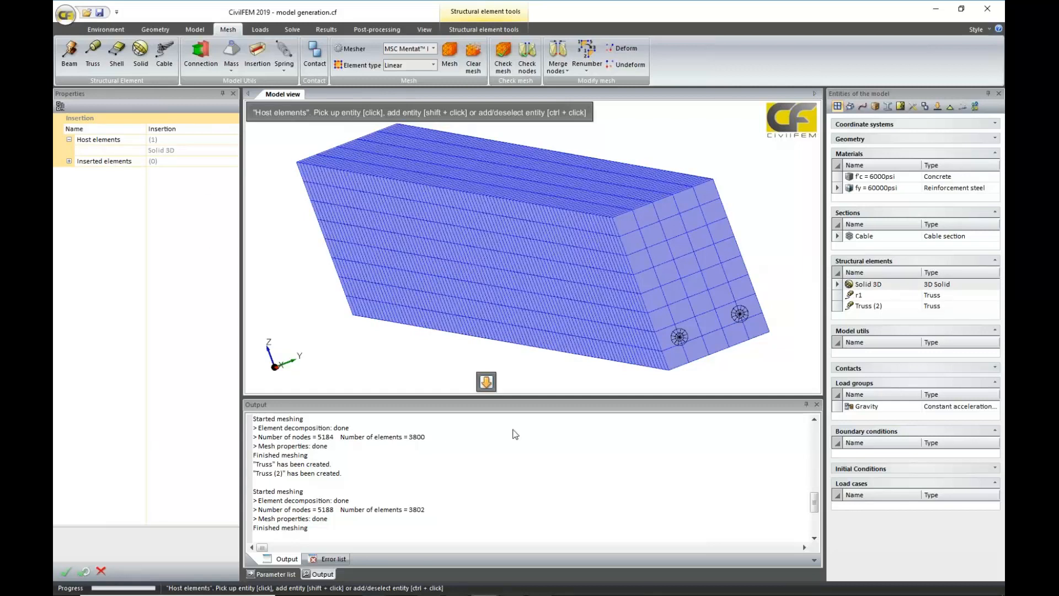
Step: Assign only the r1 and Truss (2) trusses as inserted elements and create the insertion
click(486, 382)
click(676, 338)
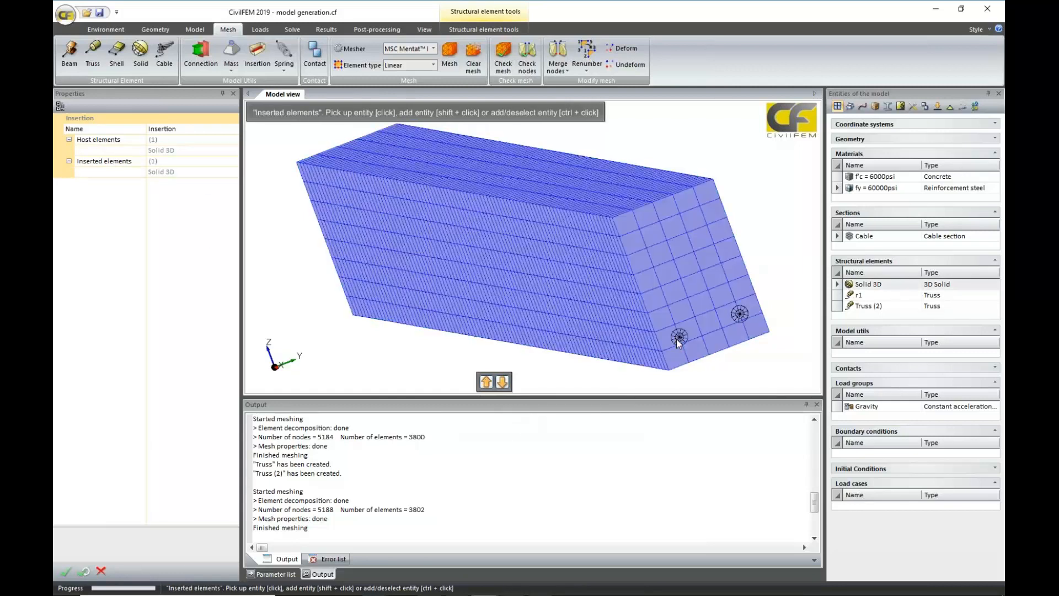
click(677, 338)
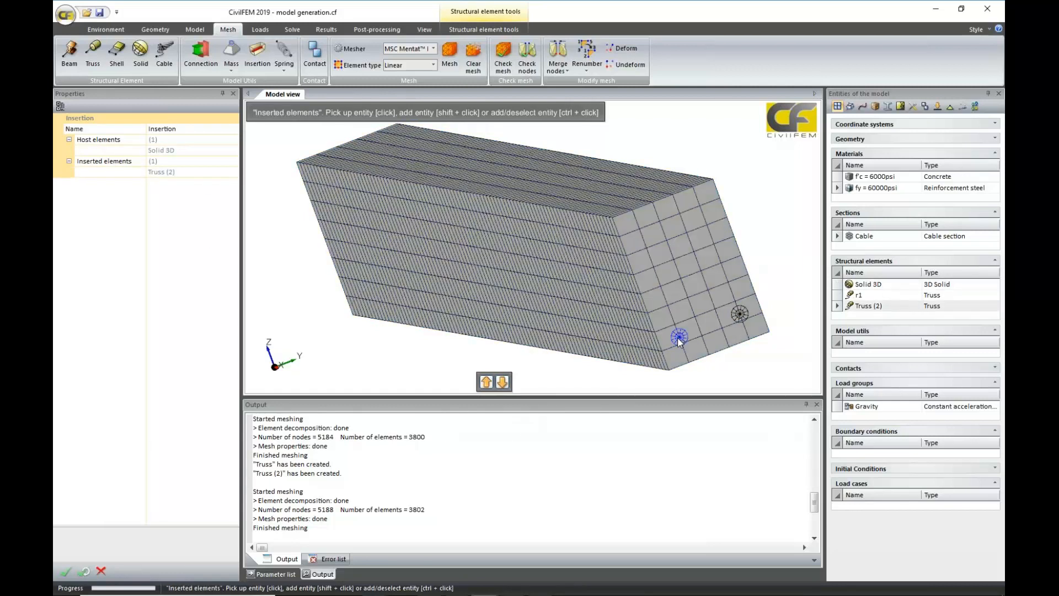
shift+click(738, 315)
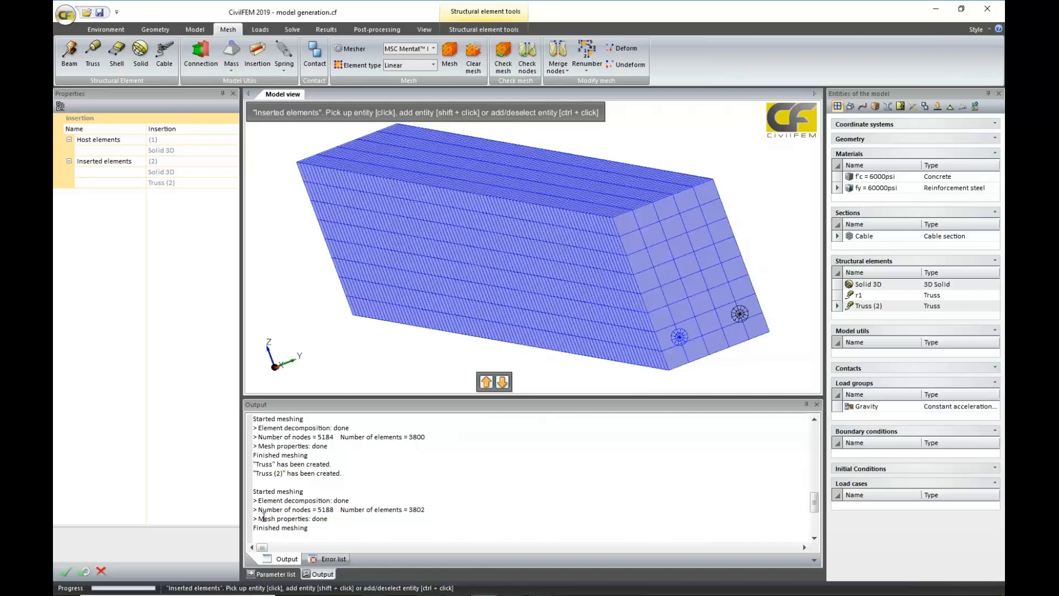
ctrl+click(752, 323)
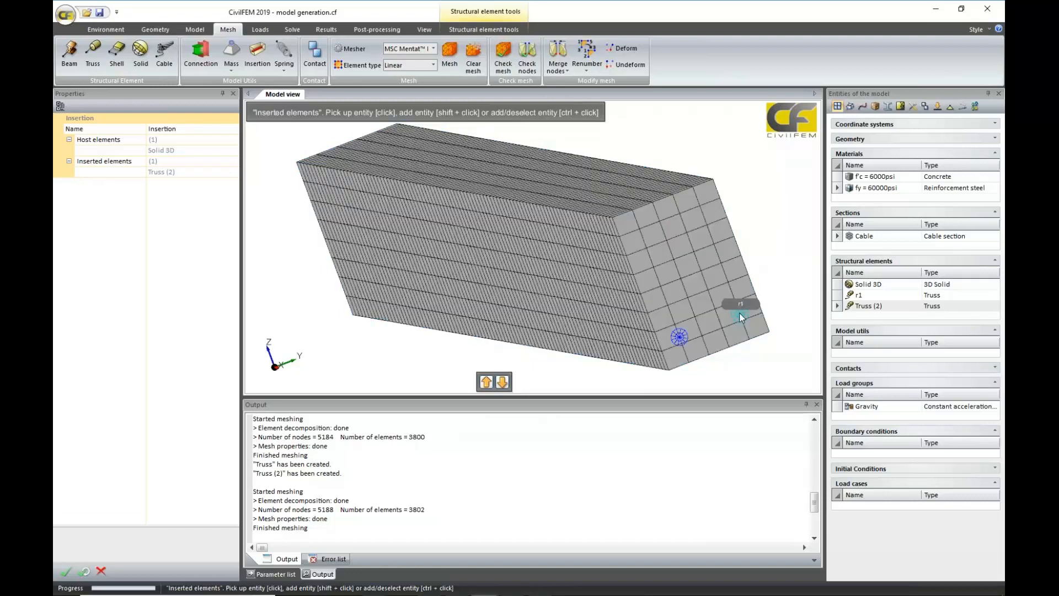
shift+click(741, 317)
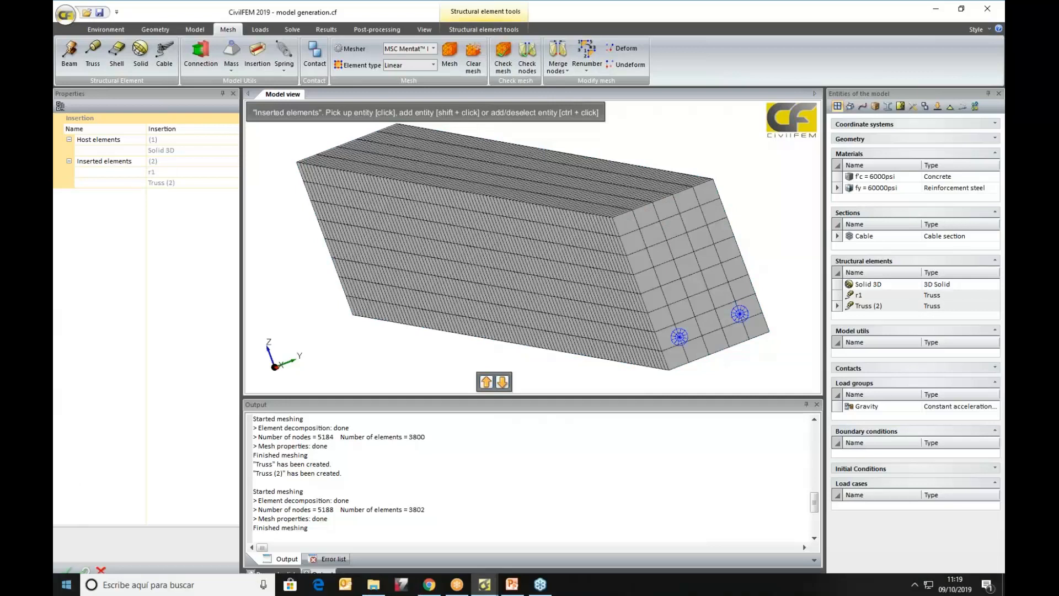
click(70, 569)
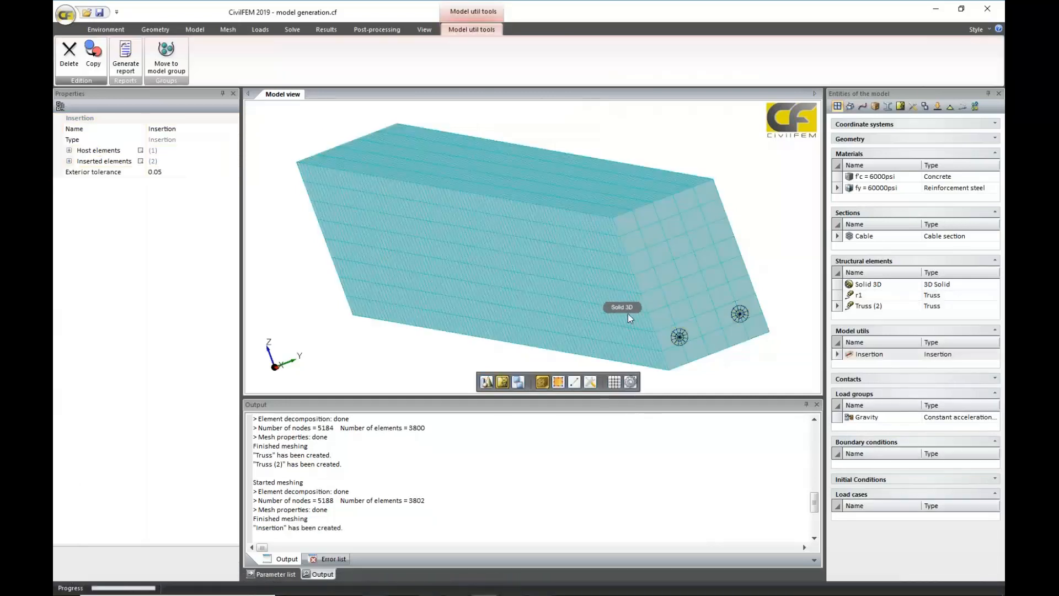
scroll(628, 313, up, 5)
scroll(643, 311, down, 6)
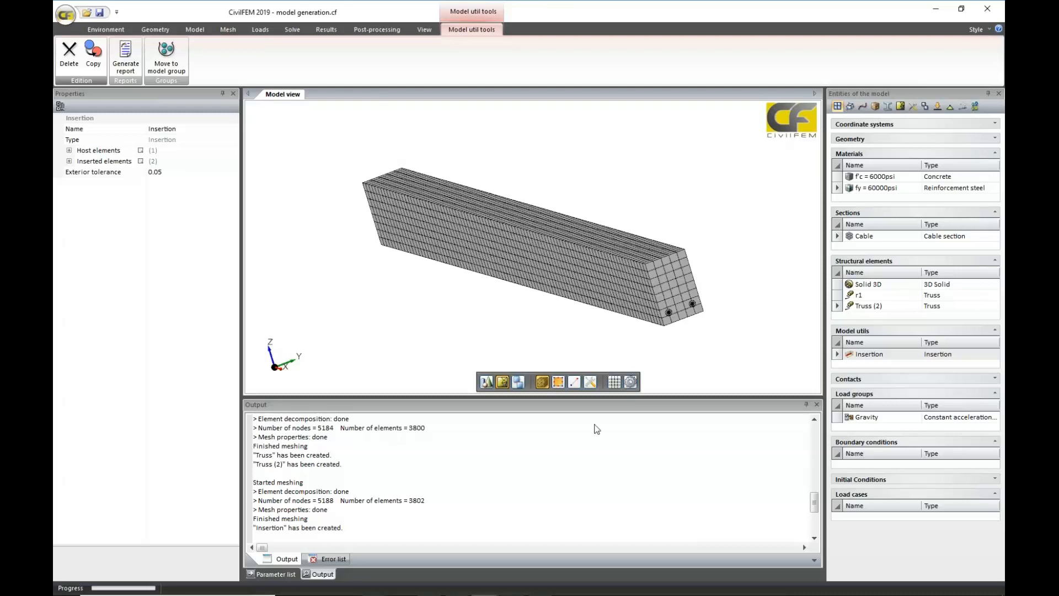
click(670, 316)
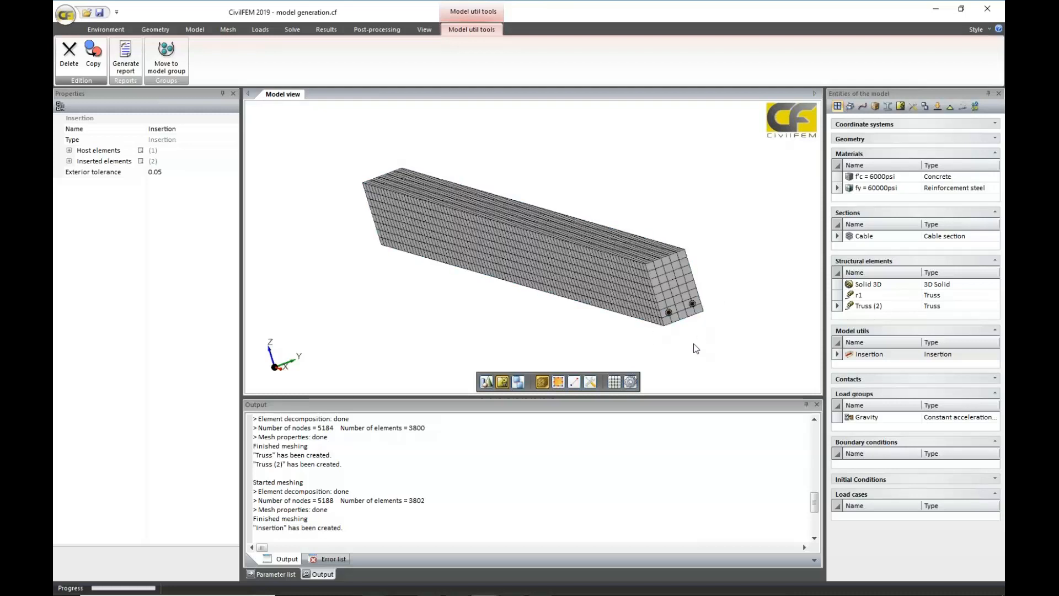
mouse_move(484, 591)
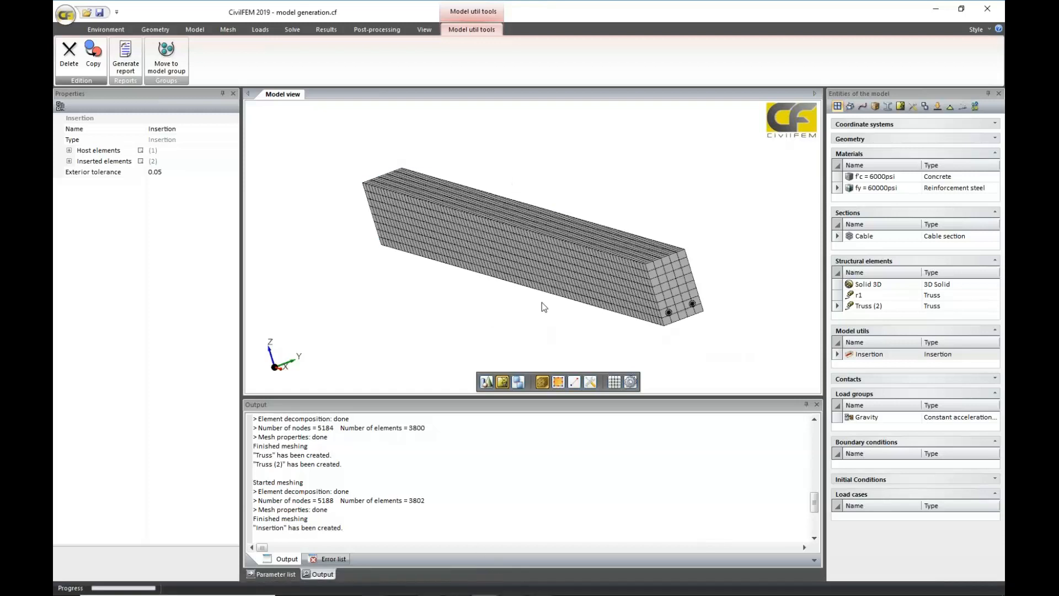
middle_drag(541, 302, 601, 283)
scroll(602, 283, down, 3)
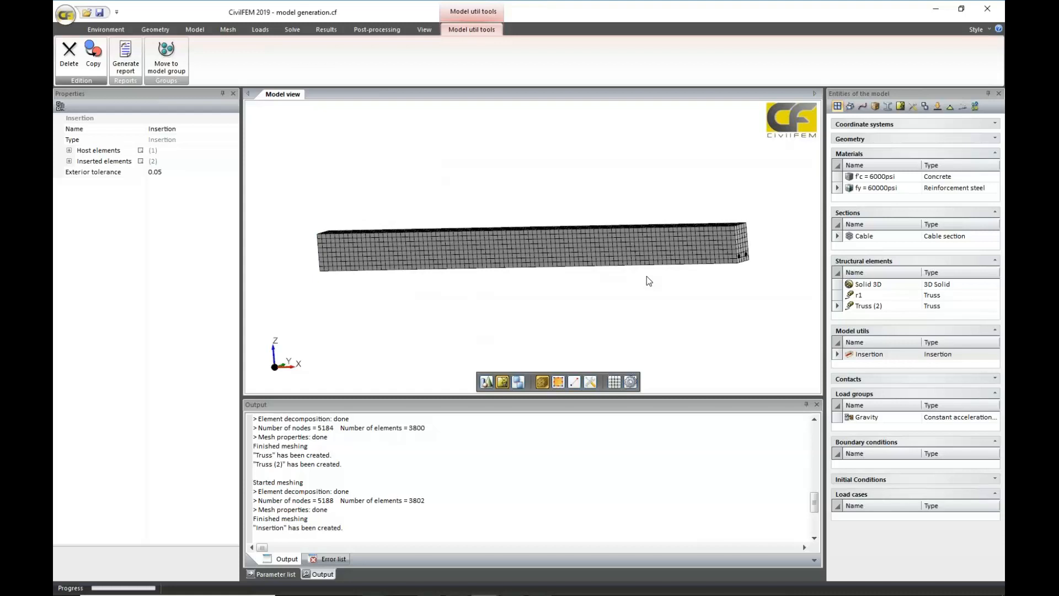
Step: Enable crushing in the cracking properties of the f'c = 6000psi concrete and set the crushing strain to 0.0035
click(859, 177)
click(69, 237)
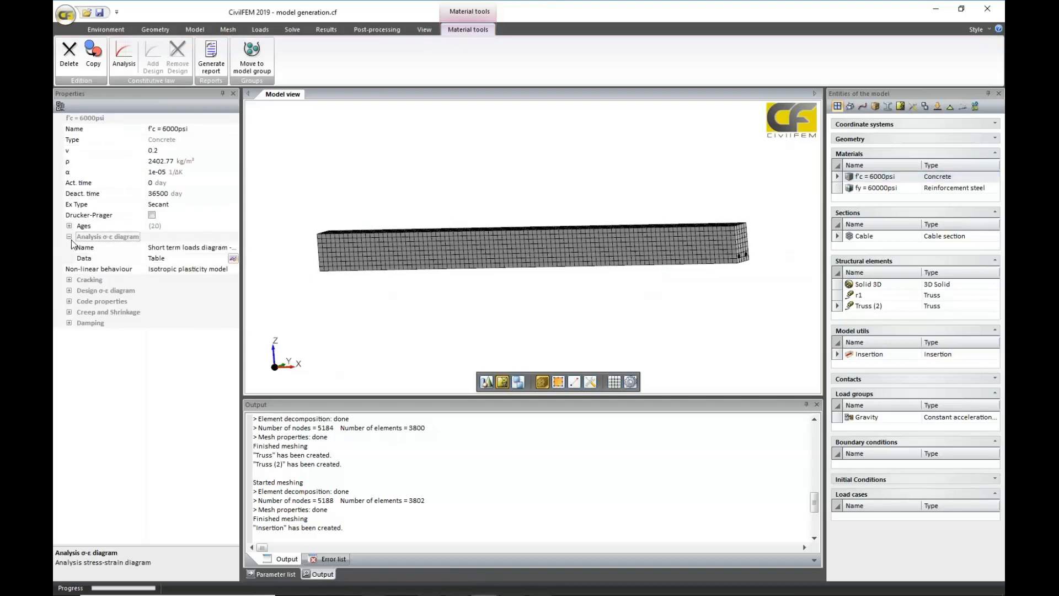
click(69, 280)
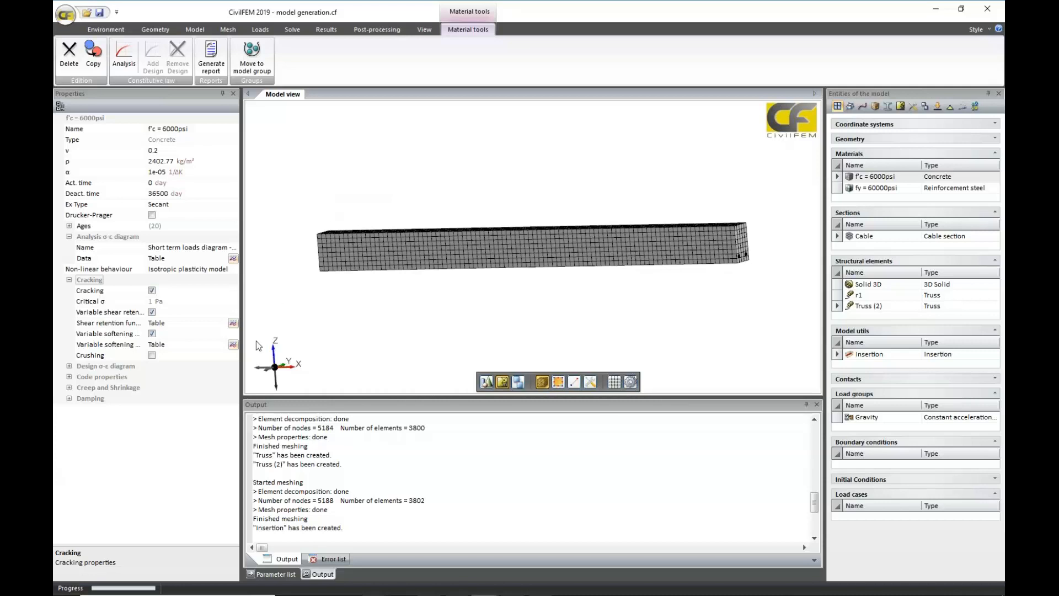
click(152, 355)
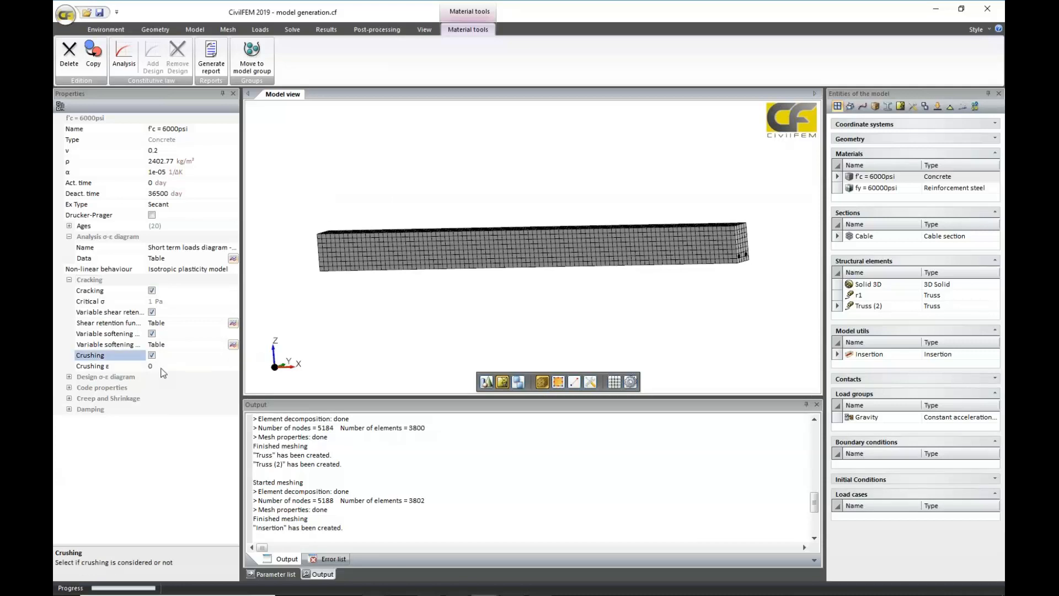
click(163, 366)
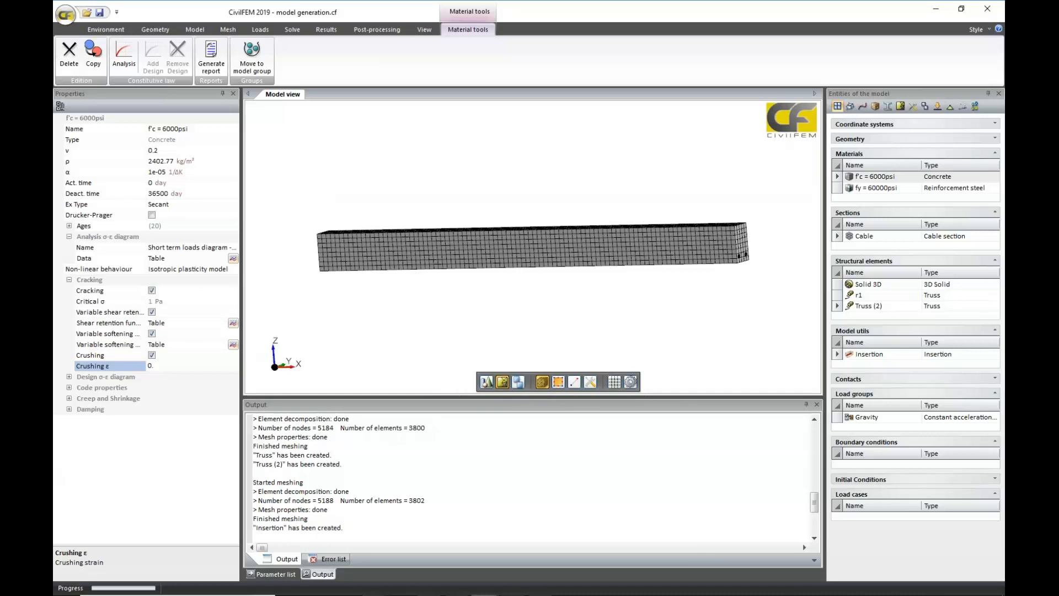
text(.0035)
click(161, 439)
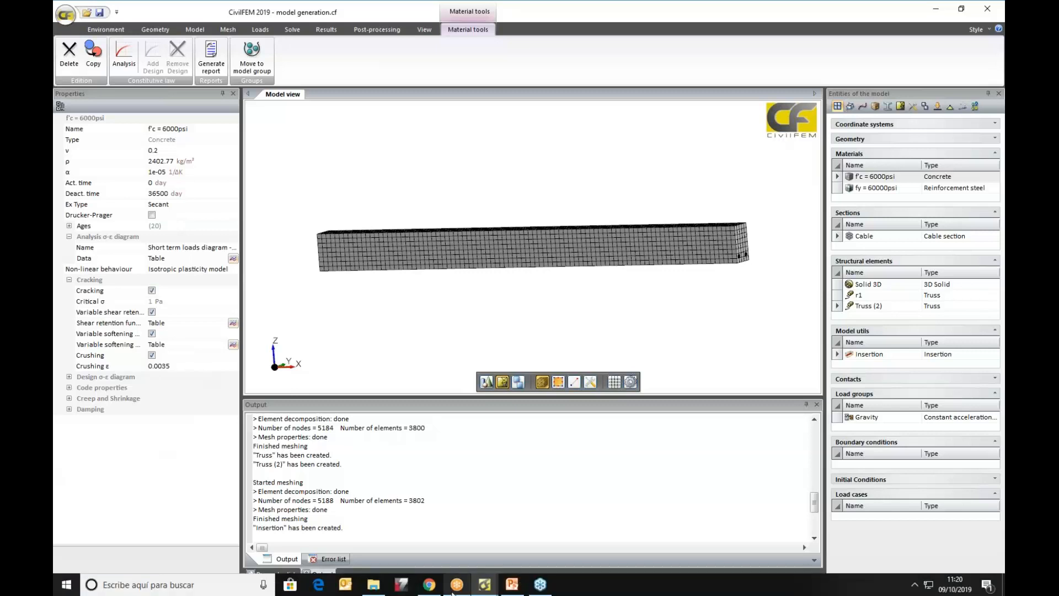
Step: Switch to the PowerPoint presentation, present the Concrete Modeling through Under Reinforced Beam slides, and view the beam test videos on YouTube
mouse_move(486, 586)
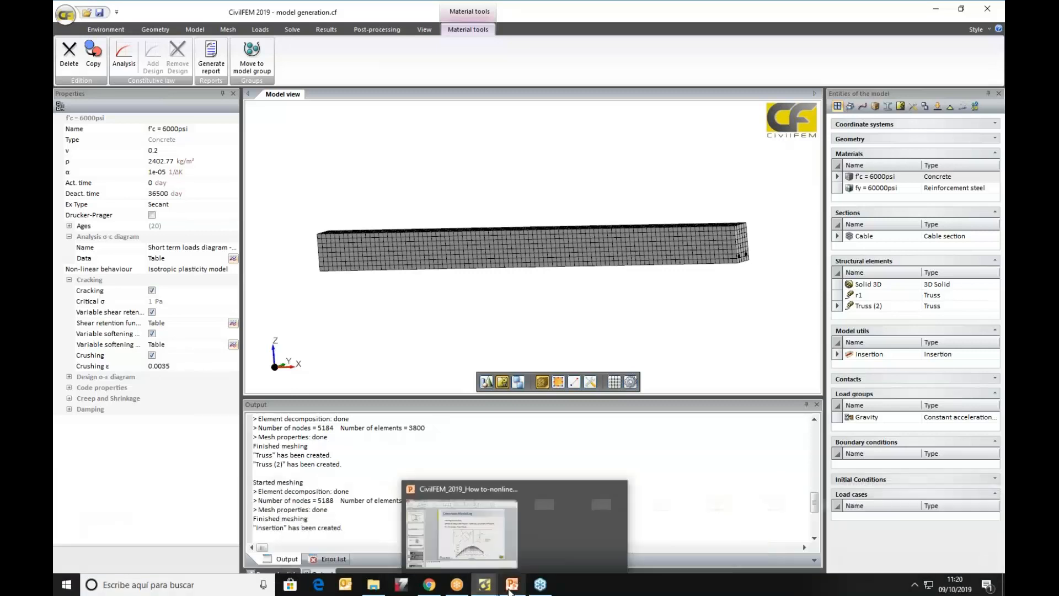
click(480, 527)
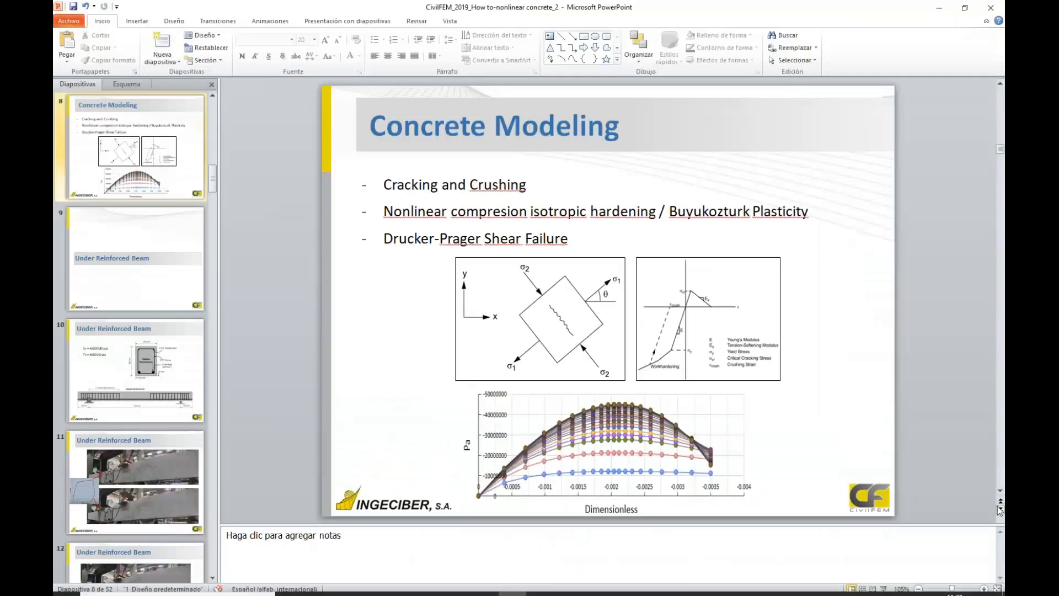
click(883, 589)
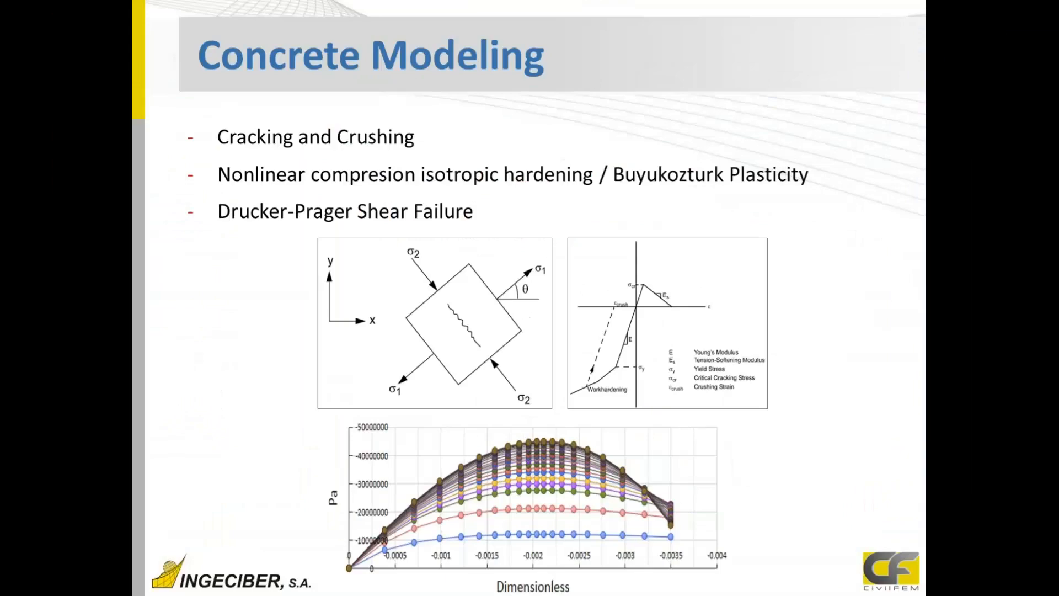
key(Right)
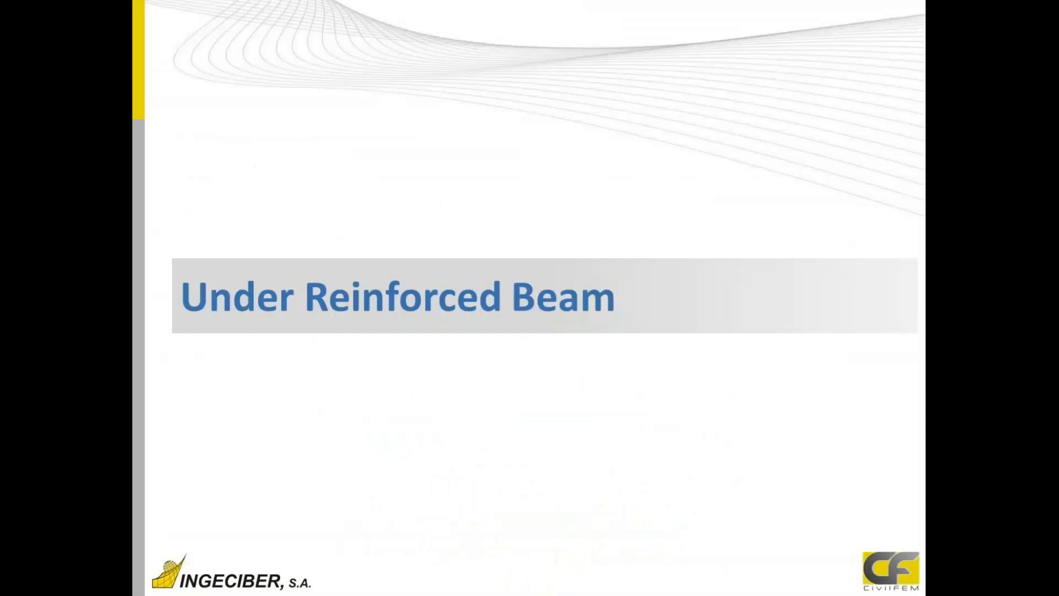
key(Right)
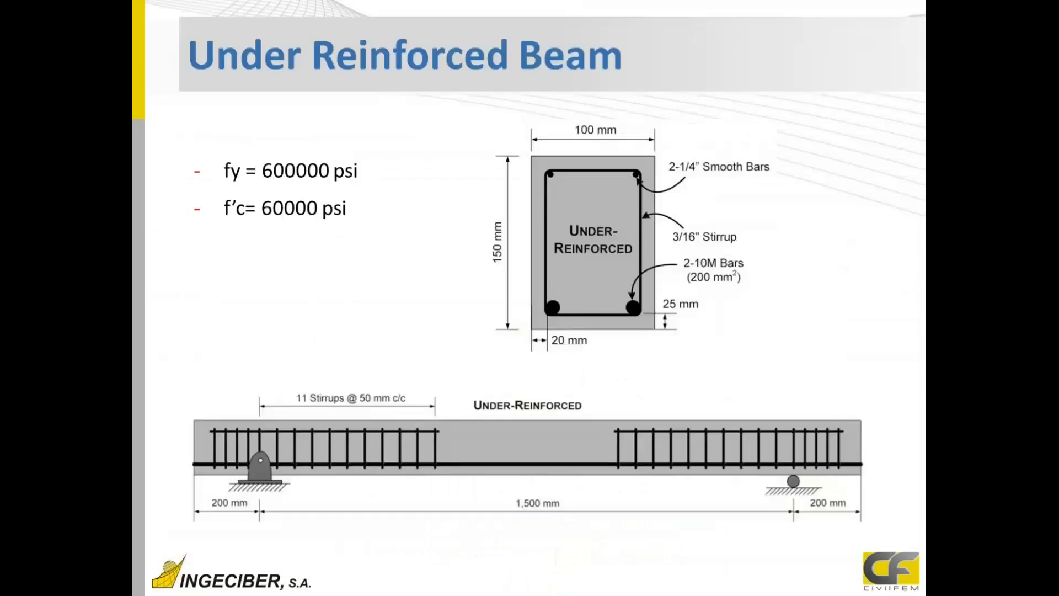
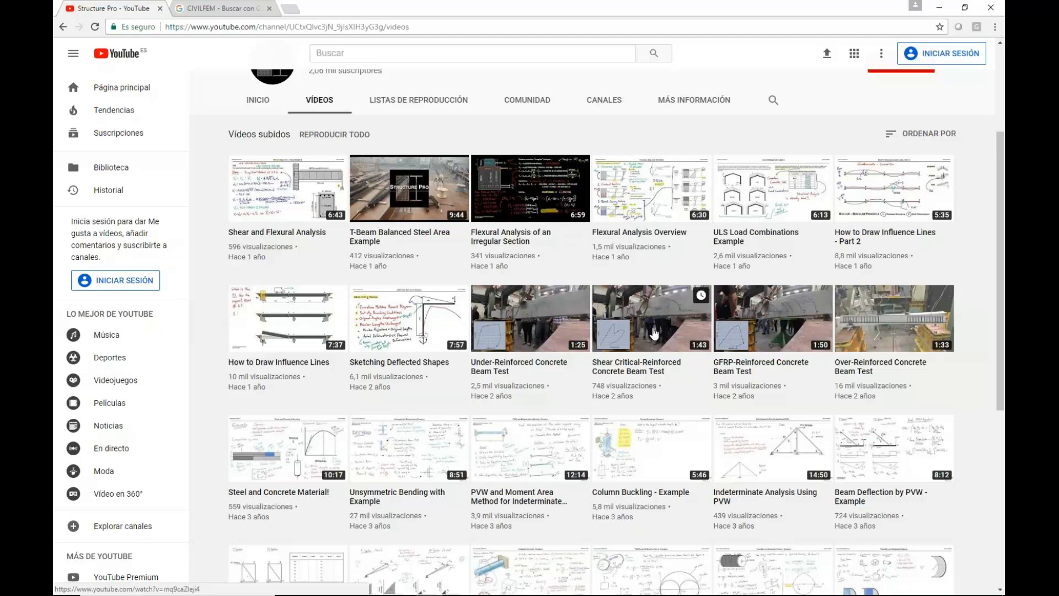
scroll(325, 167, up, 2)
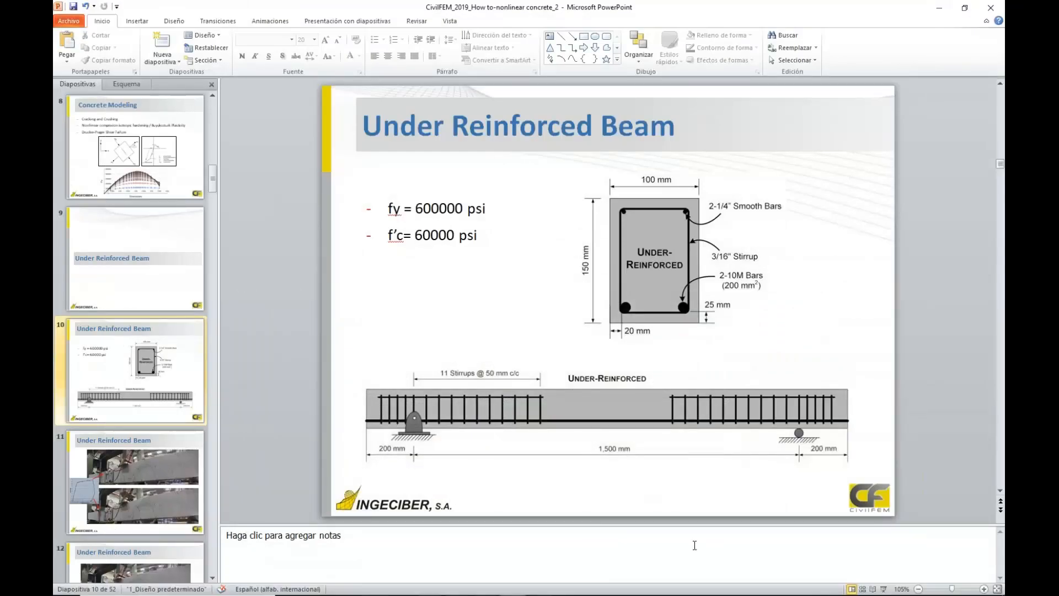
Step: Switch to the under reinforced beam 2 model in CivilFEM and display the TEST load case on the mesh to examine the supports
mouse_move(484, 589)
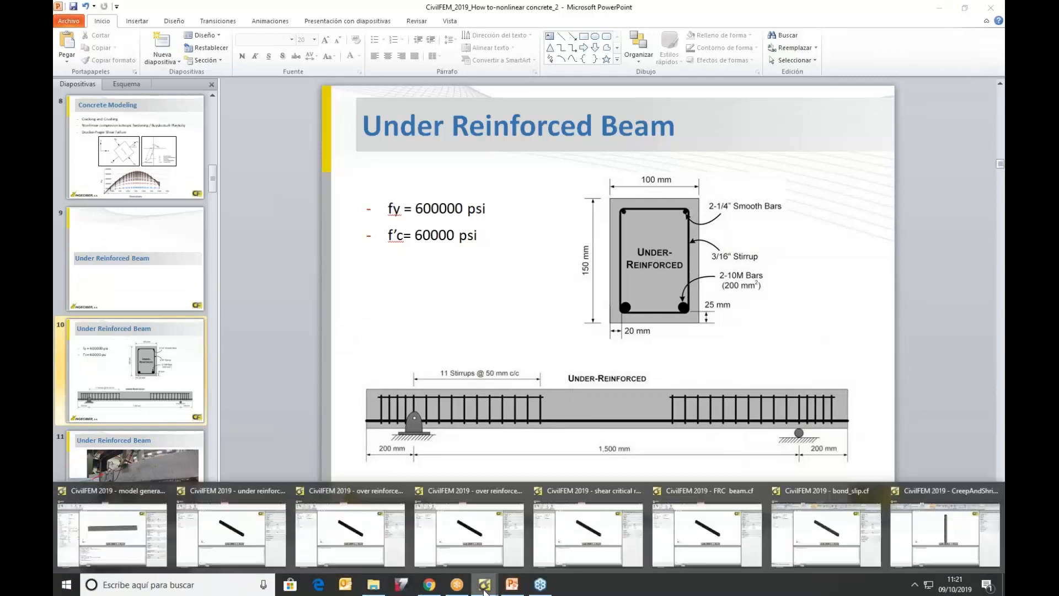
click(267, 545)
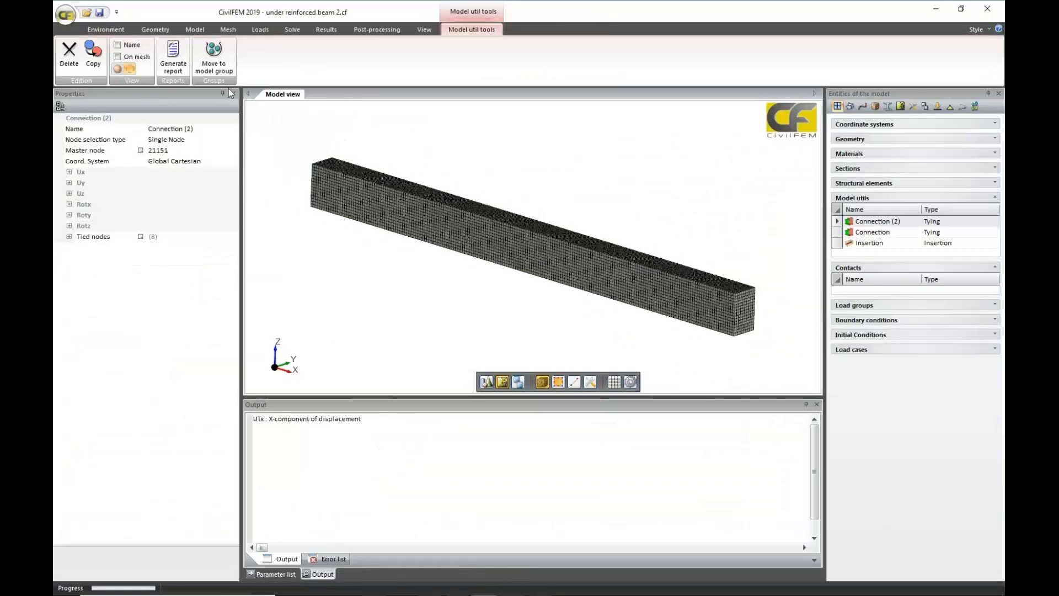
click(261, 31)
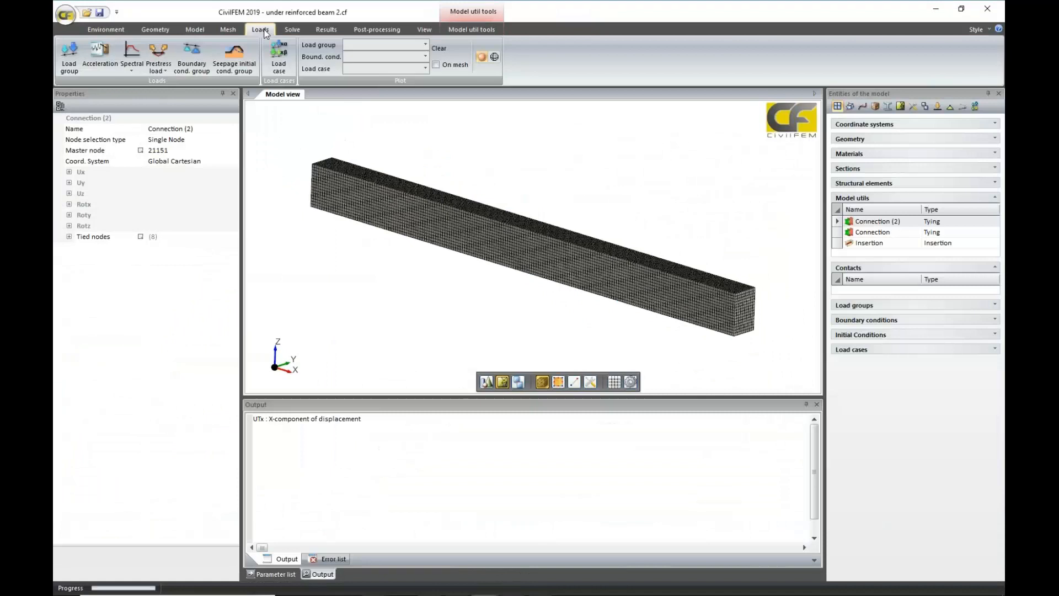
click(425, 68)
click(411, 84)
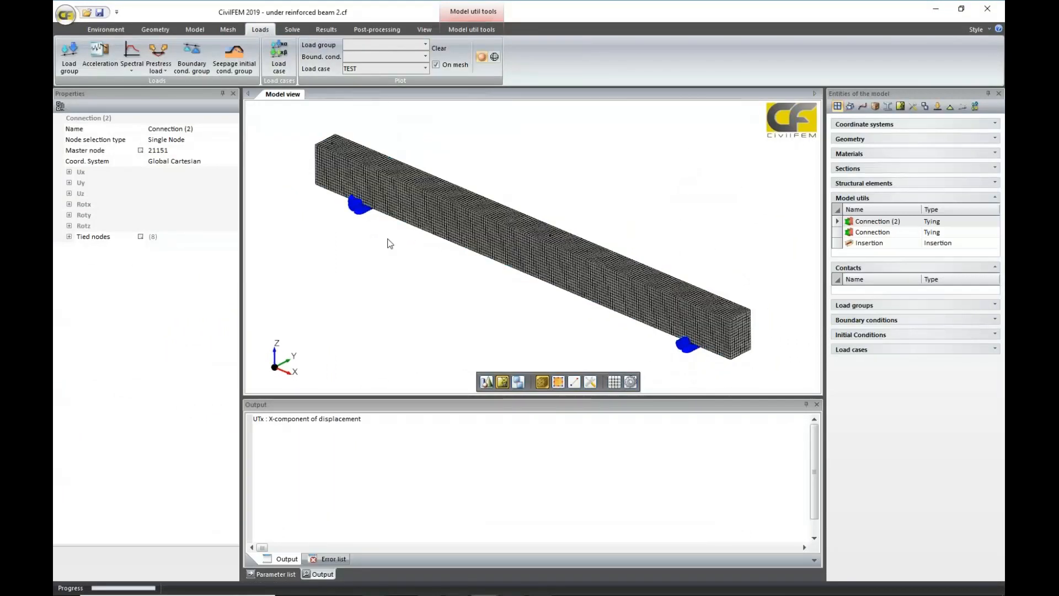
middle_drag(387, 244, 491, 238)
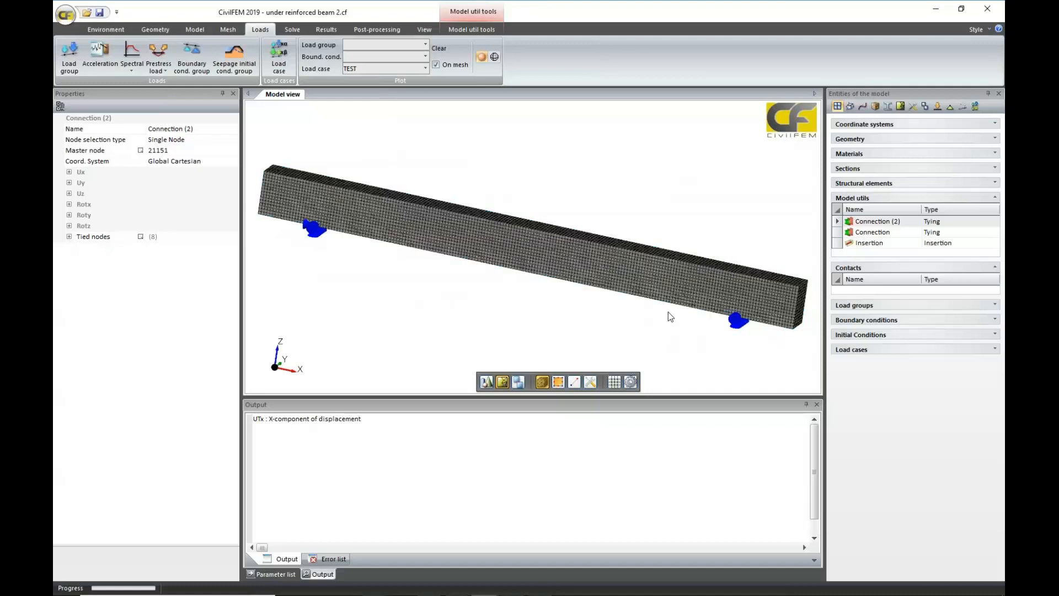
middle_drag(607, 323, 610, 265)
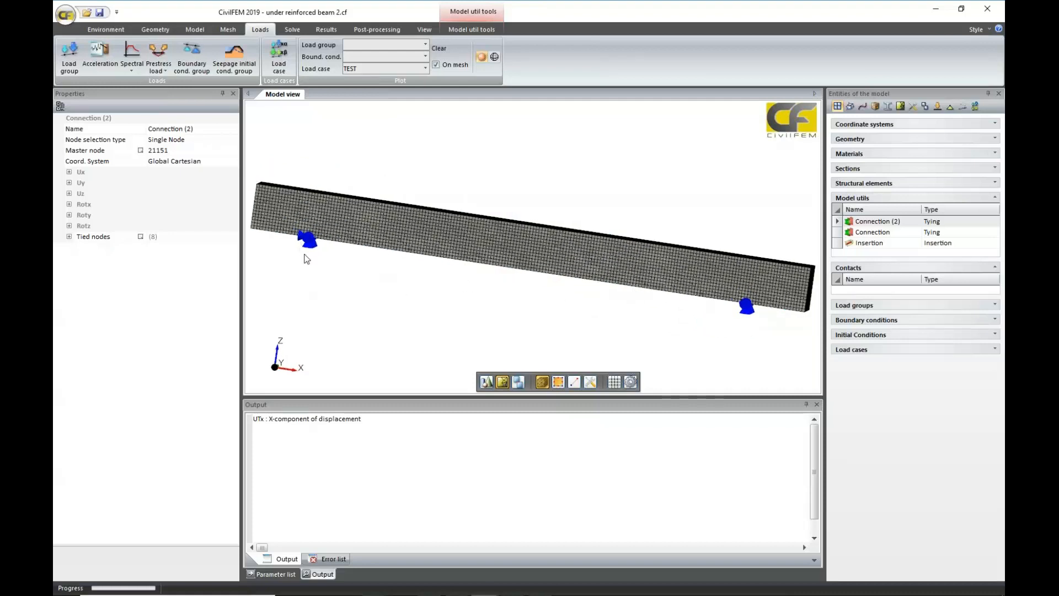
middle_drag(616, 312, 540, 331)
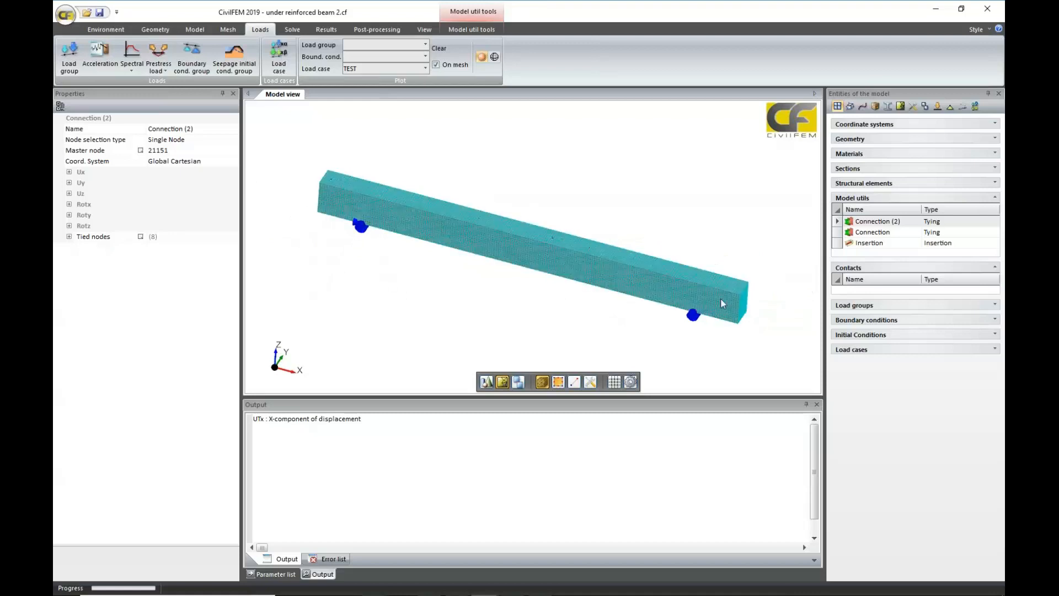
middle_drag(687, 338, 681, 325)
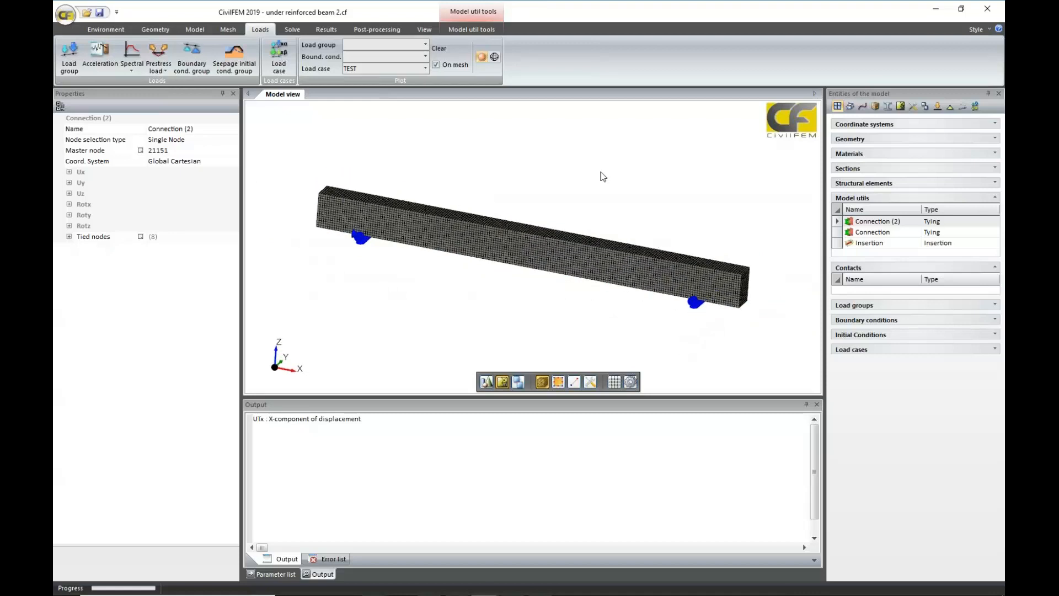
Step: Open the history results setup and review its list of TEST results files and the result definitions for node 21151
click(327, 29)
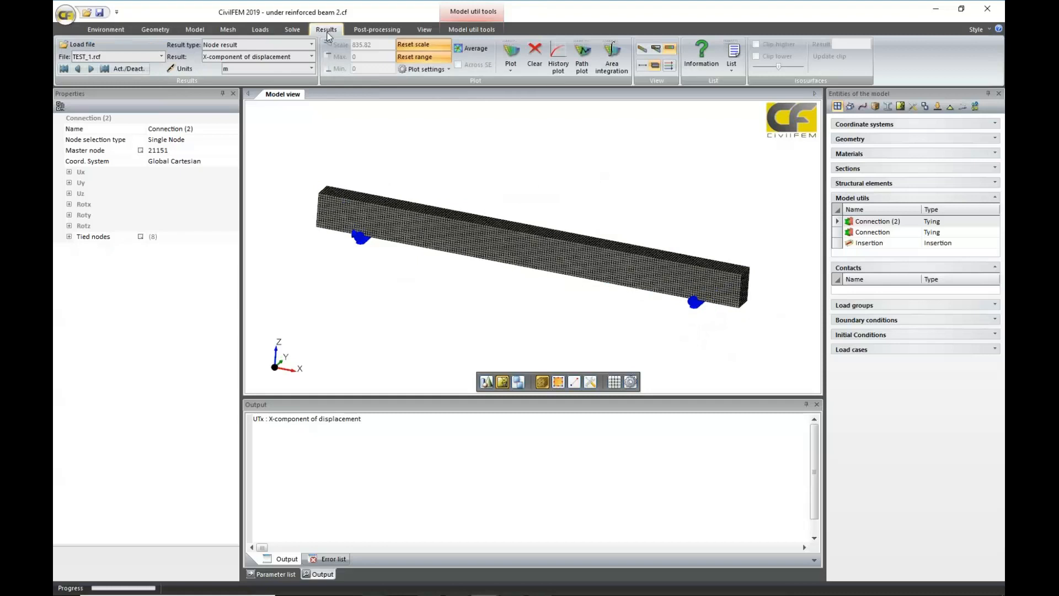
click(559, 53)
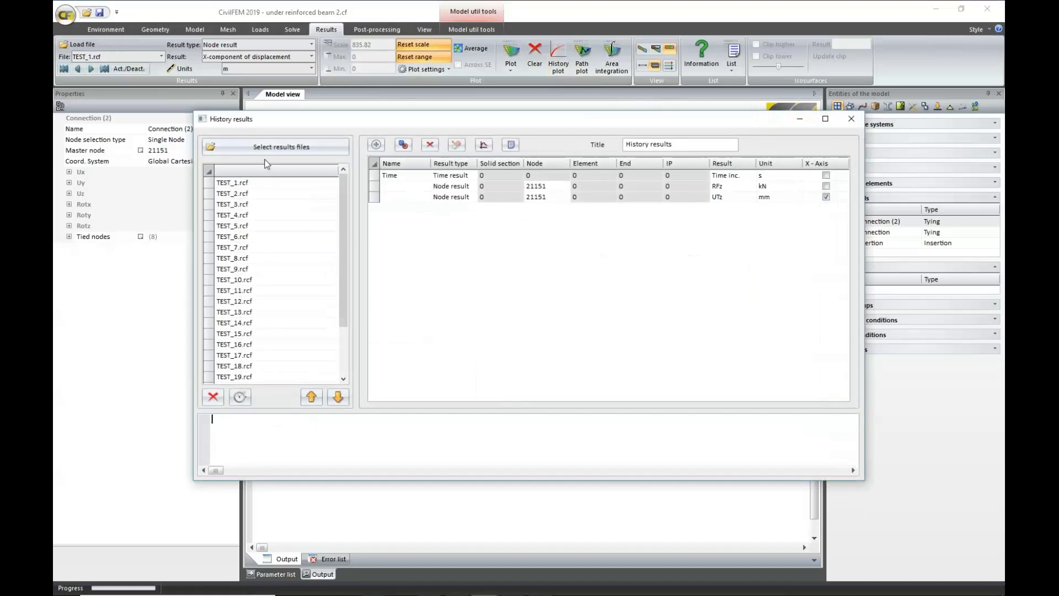
scroll(312, 237, down, 2)
scroll(263, 354, up, 2)
scroll(262, 359, down, 2)
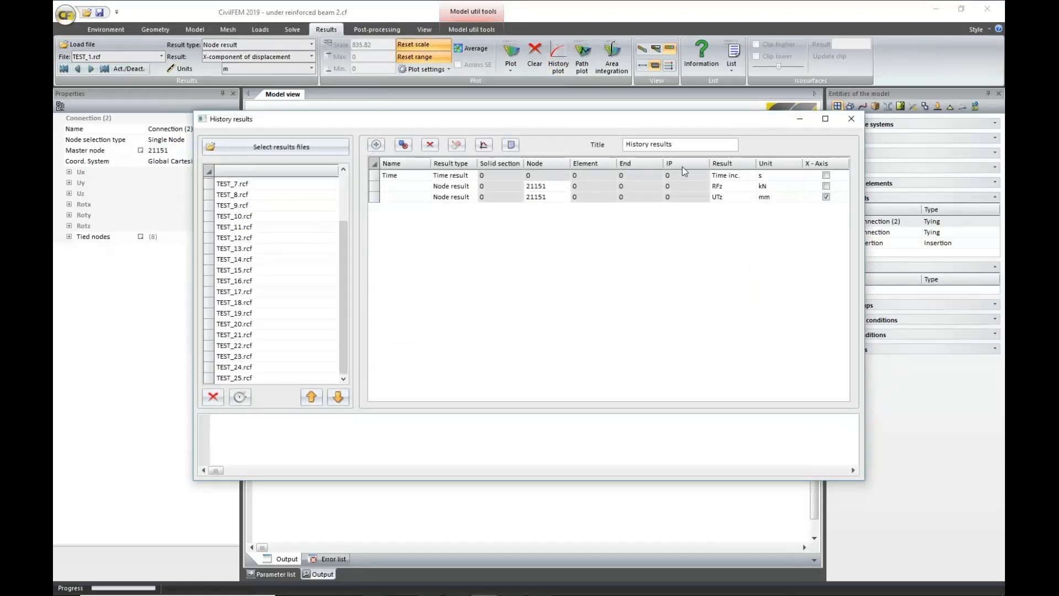
drag(719, 122, 769, 340)
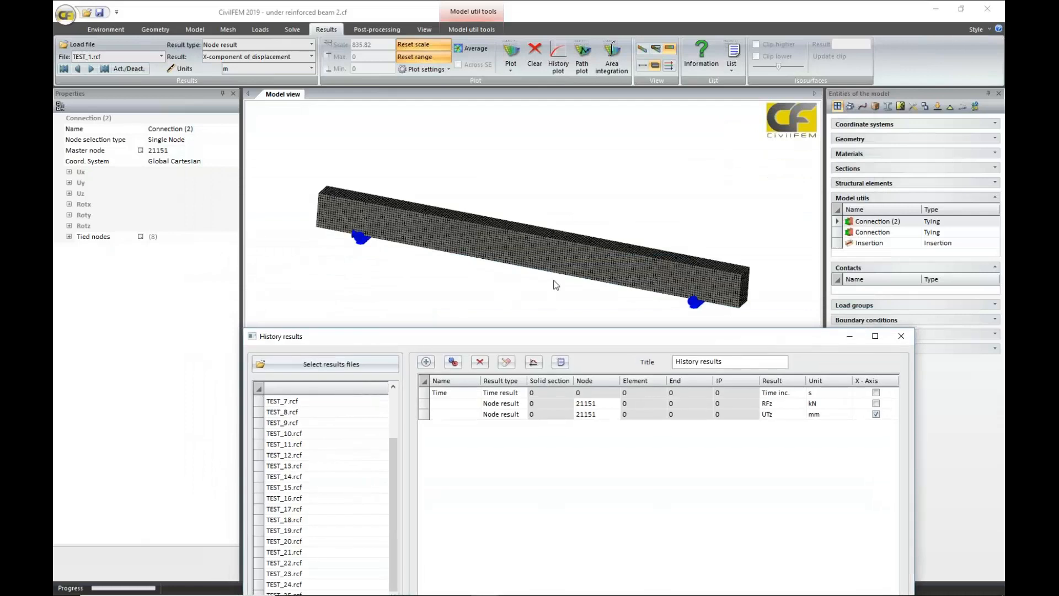
drag(581, 341, 561, 212)
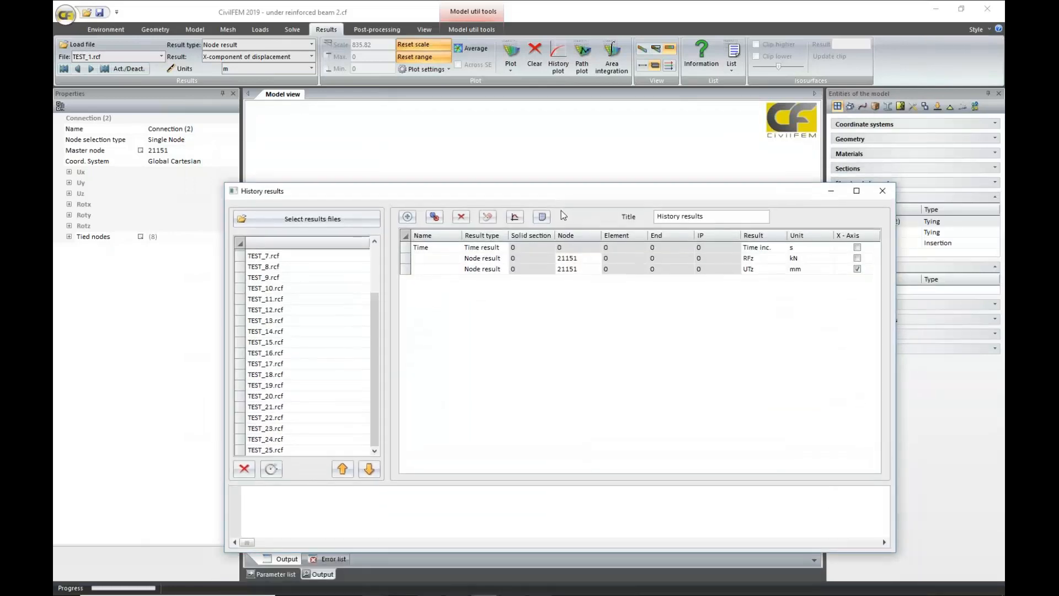
Step: Plot the RFz reaction force against the UTz displacement for node 21151, examine the curve, and close the history results setup
click(414, 260)
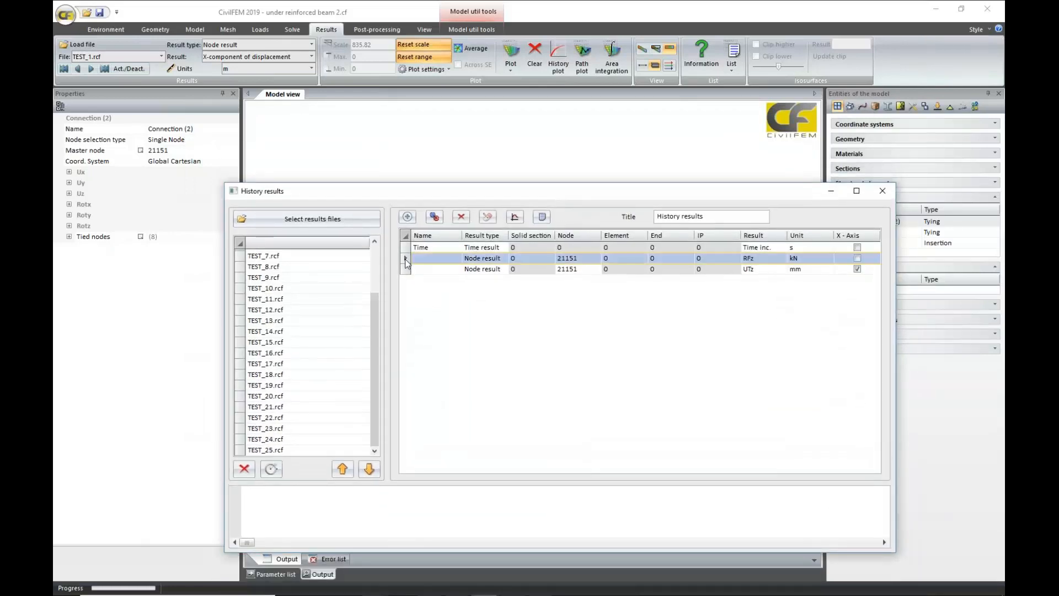
click(514, 218)
drag(506, 192, 547, 356)
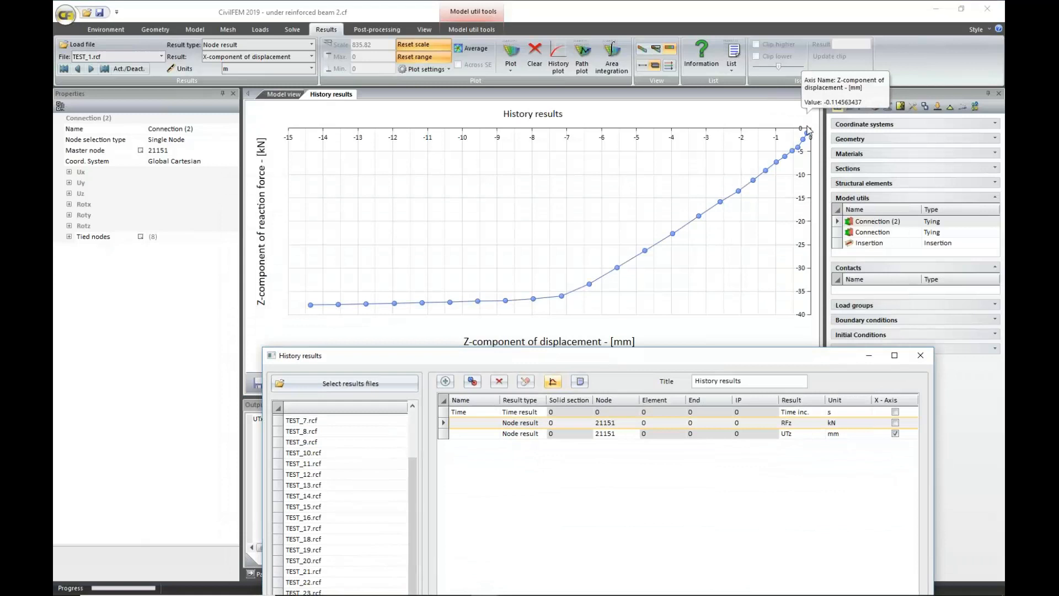
mouse_move(796, 154)
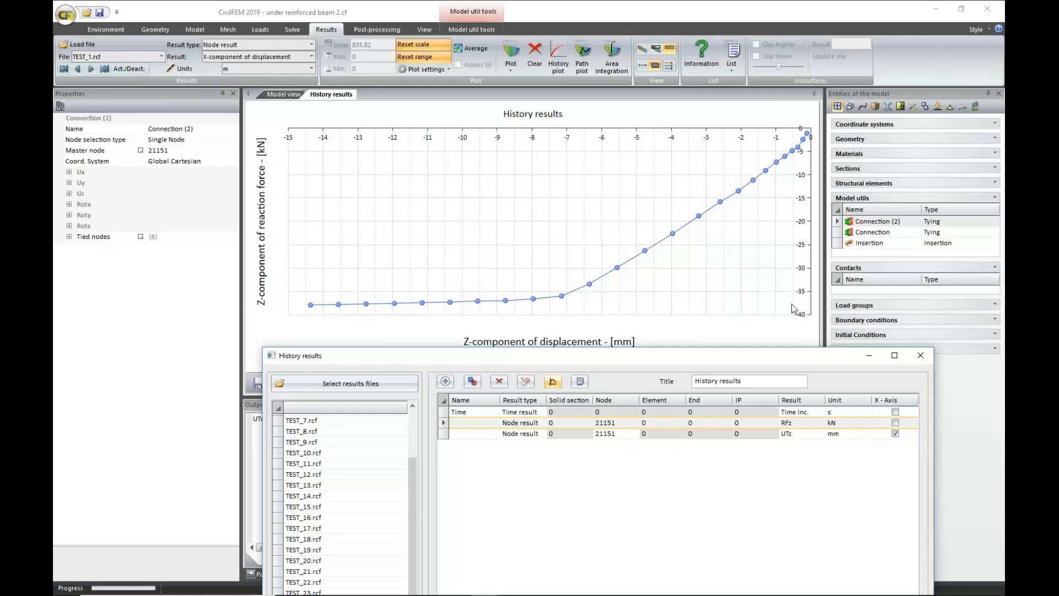
mouse_move(811, 300)
drag(526, 363, 473, 141)
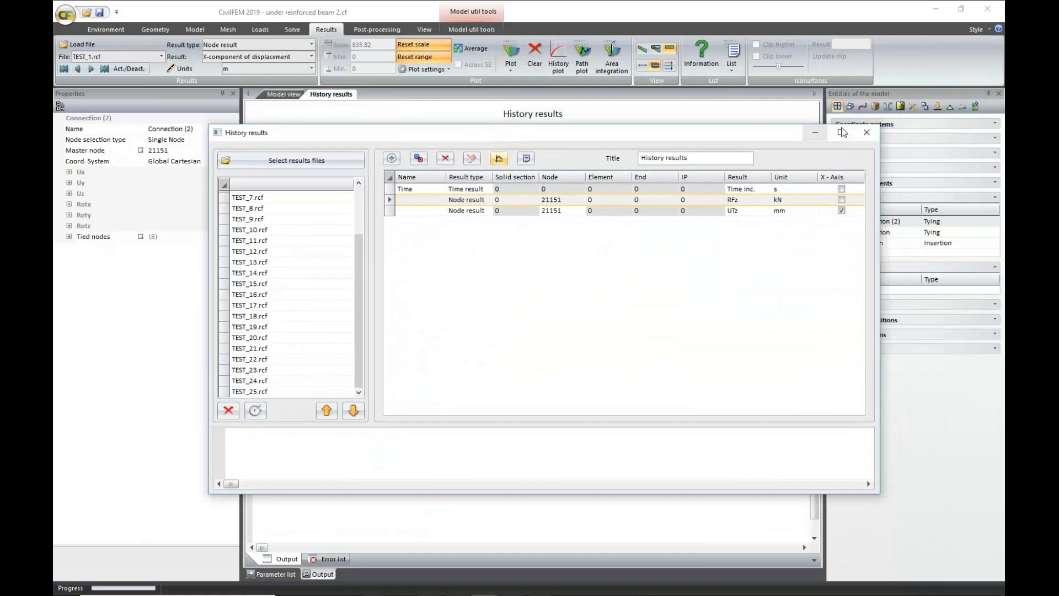
click(866, 136)
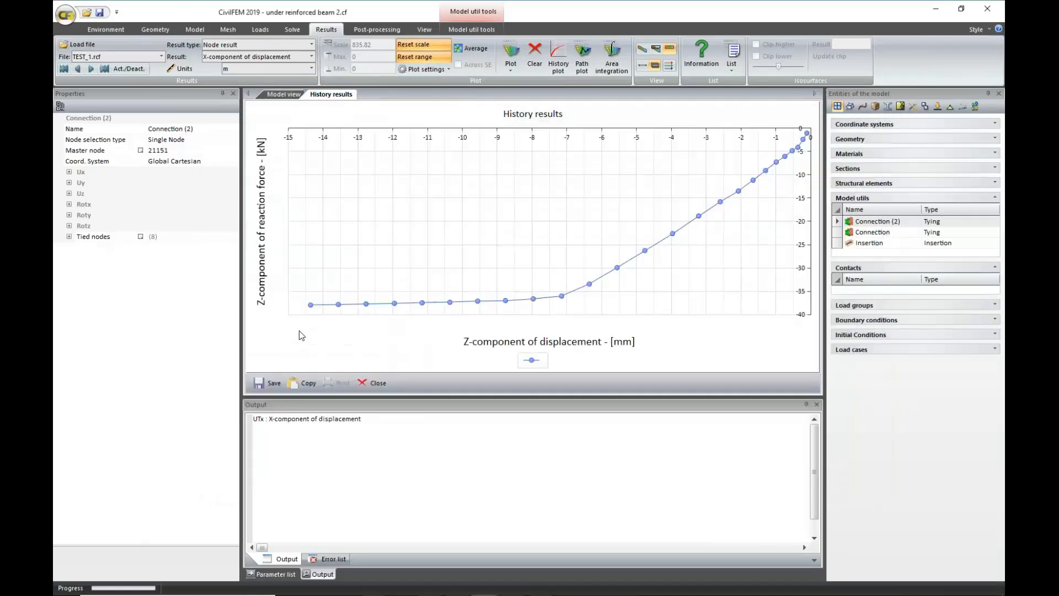
Step: Load the last results file, TEST_25.rcf, and show the X-component of displacement contours on the beam
click(105, 70)
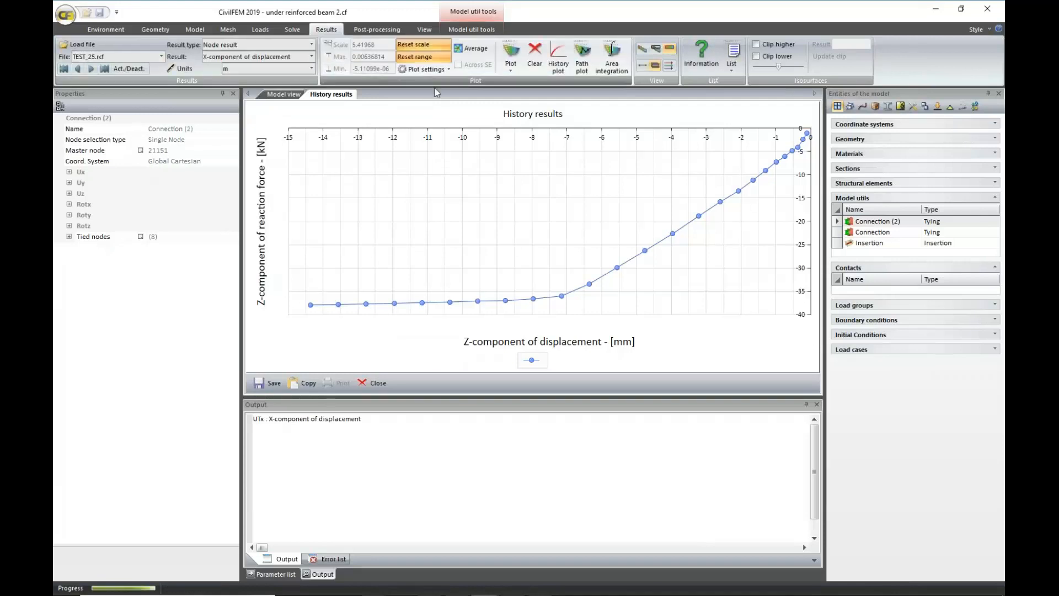
middle_drag(492, 249, 504, 244)
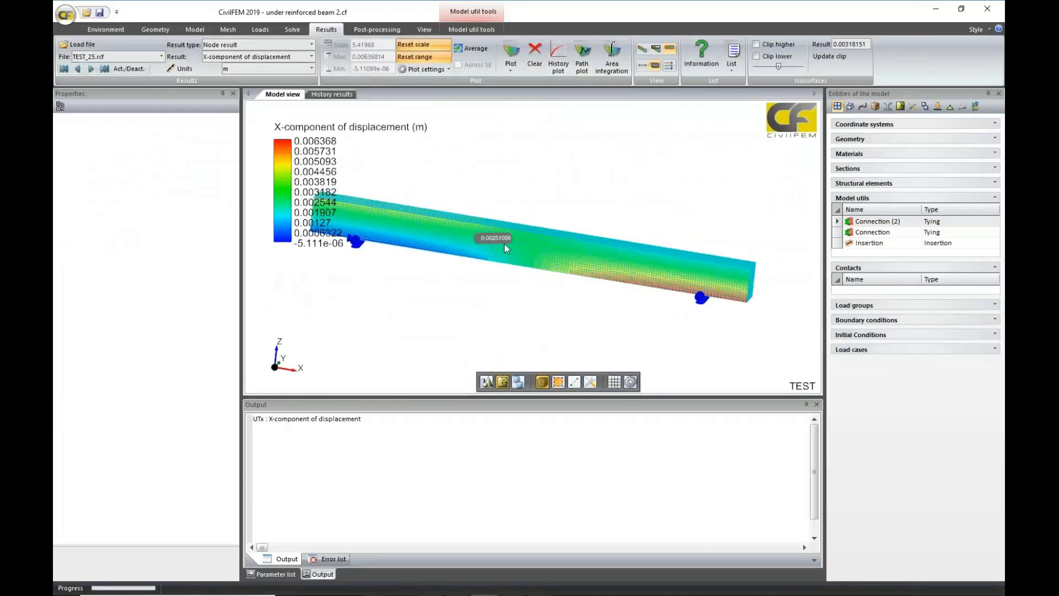
scroll(504, 247, down, 3)
scroll(501, 246, up, 1)
middle_drag(538, 211, 587, 215)
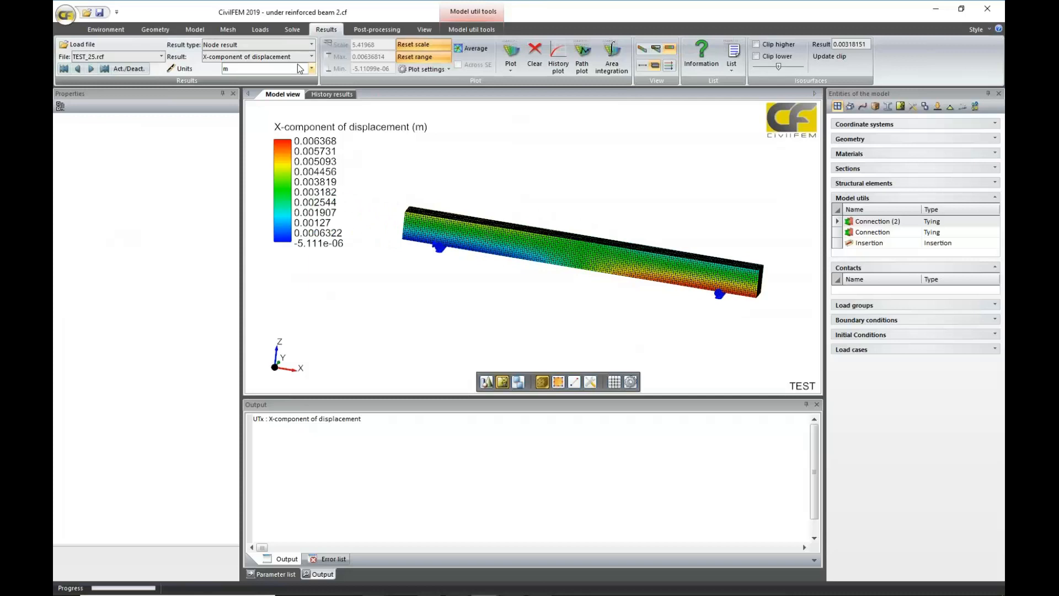
Step: Plot the maximum principal cracking strain end result on the beam and examine the crack pattern from the side
click(312, 45)
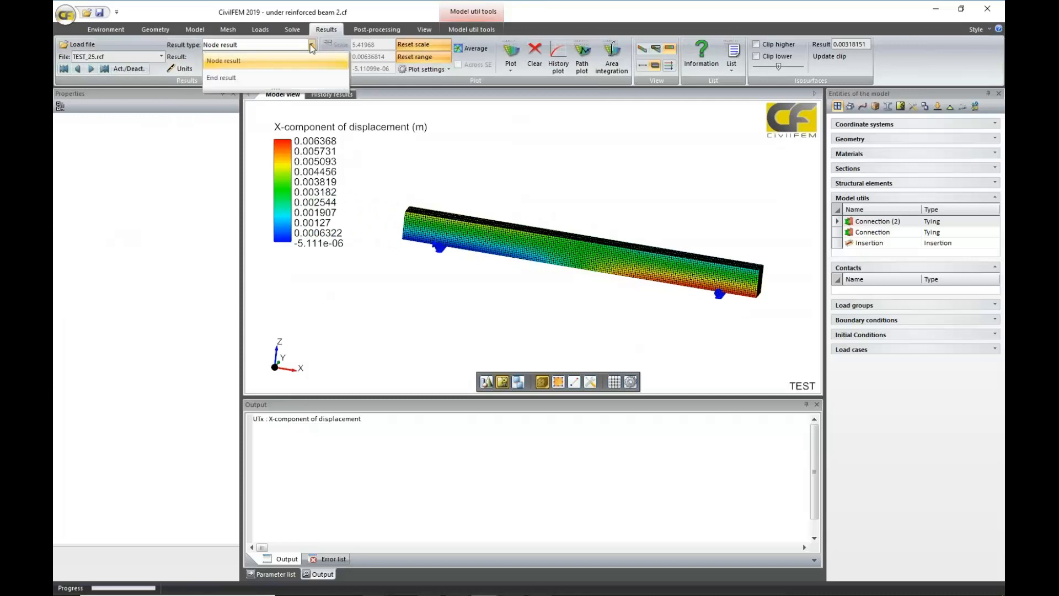
click(281, 77)
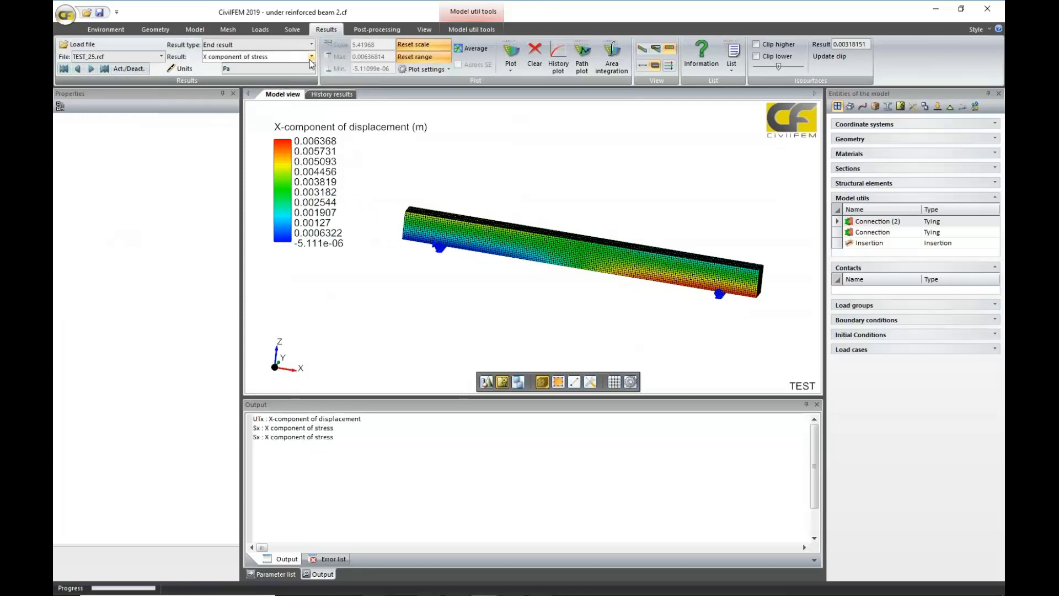
click(312, 57)
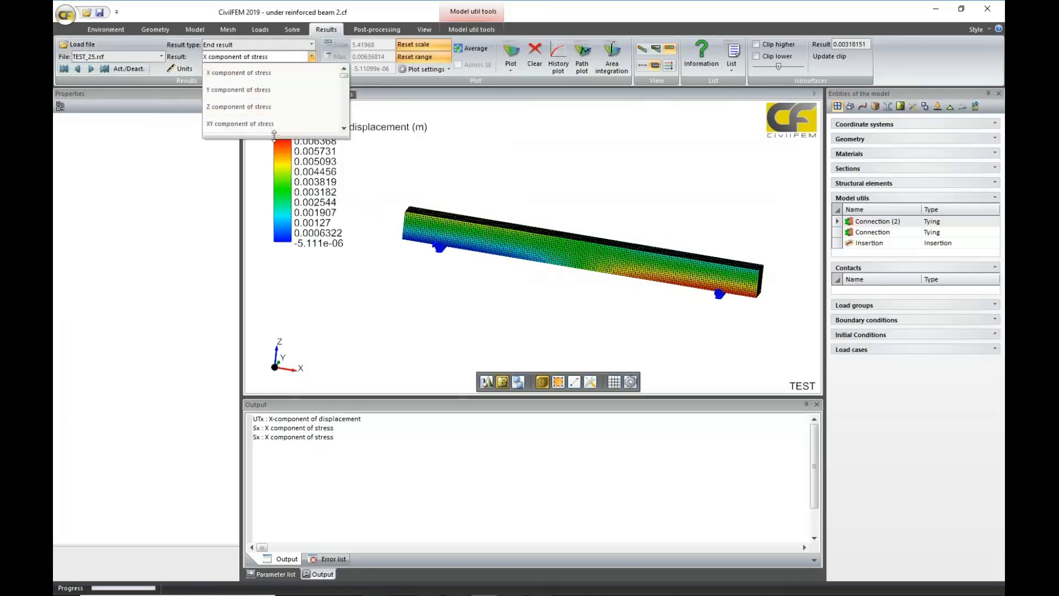
drag(275, 135, 276, 378)
scroll(287, 263, down, 8)
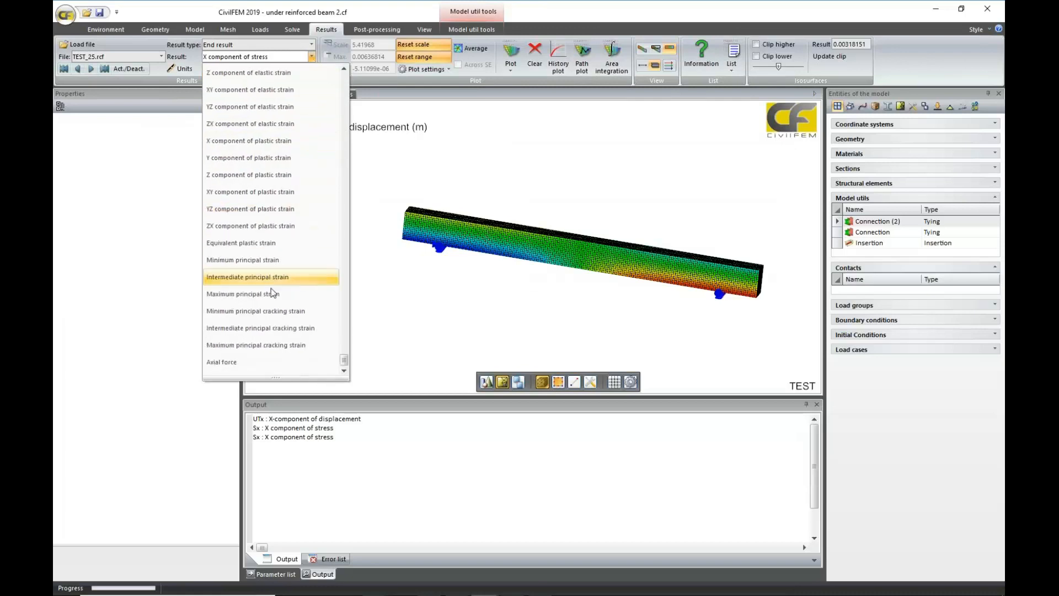
click(276, 345)
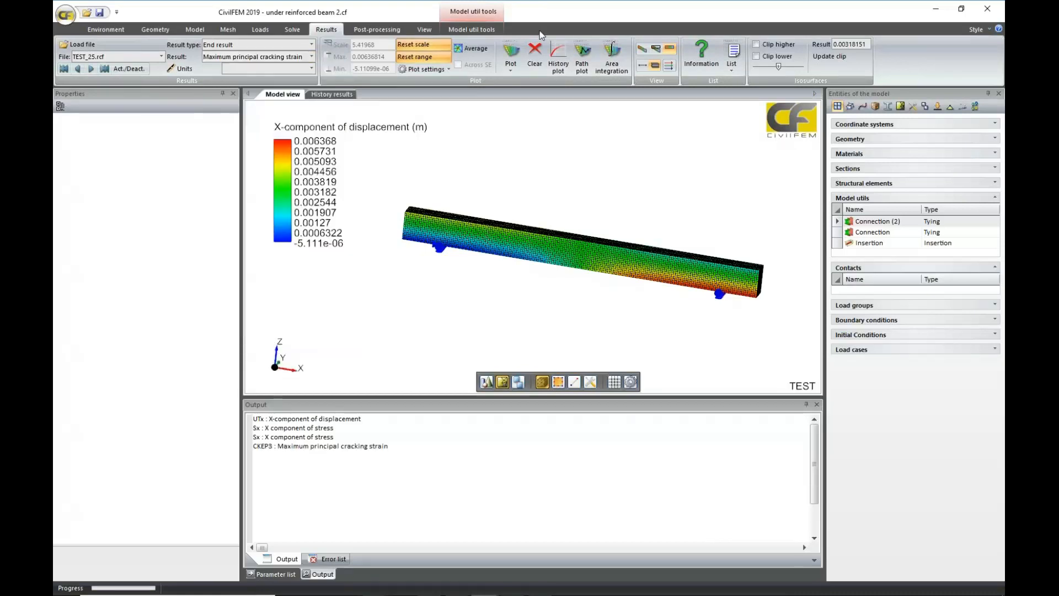
click(512, 52)
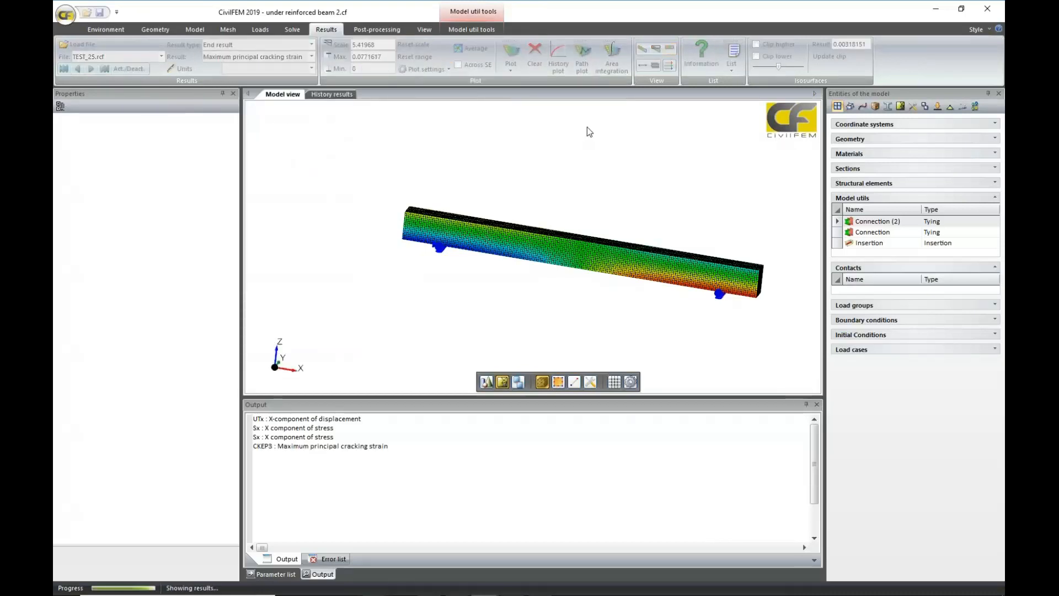
middle_drag(587, 127, 639, 241)
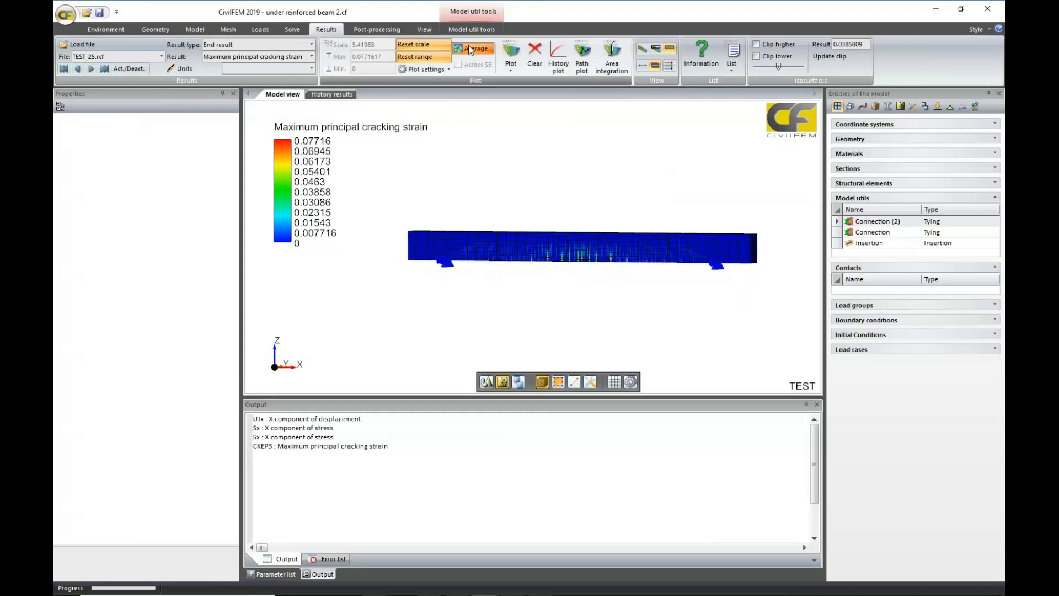
Step: Replot the maximum principal cracking strain with averaged values and examine the cracks around midspan
click(511, 54)
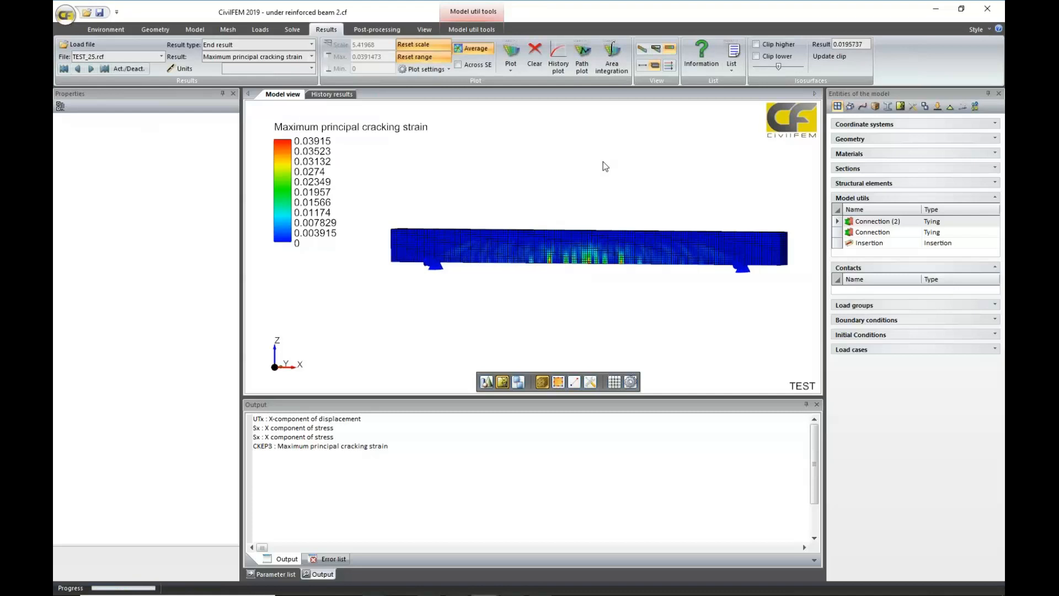
scroll(607, 265, up, 2)
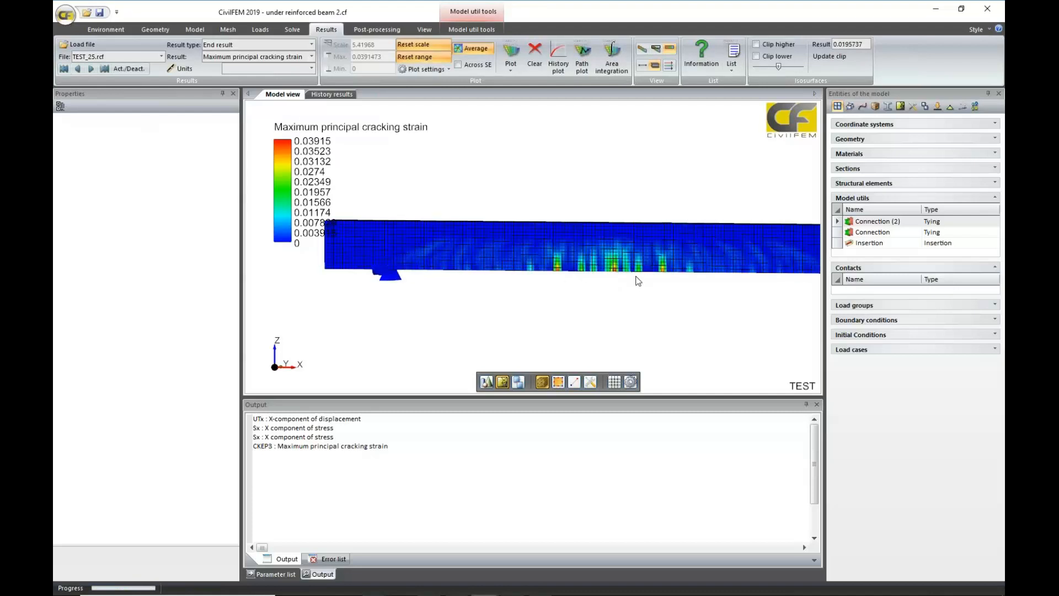
scroll(639, 284, down, 2)
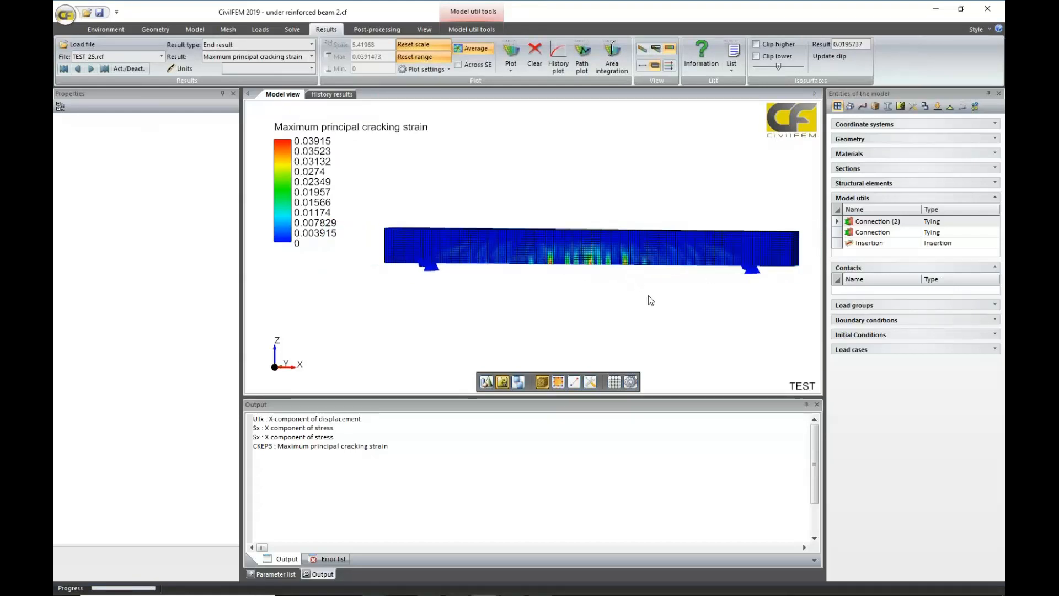
Step: Set the contour range's maximum to 0.01, replot the maximum principal cracking strain, and examine the crack pattern along the beam
click(425, 55)
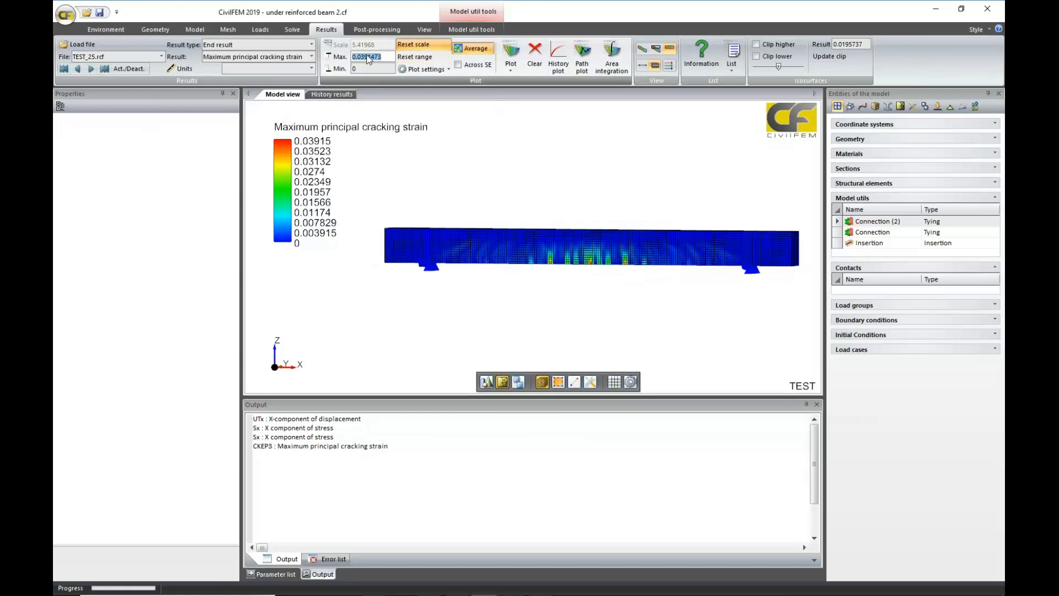
click(365, 56)
click(511, 52)
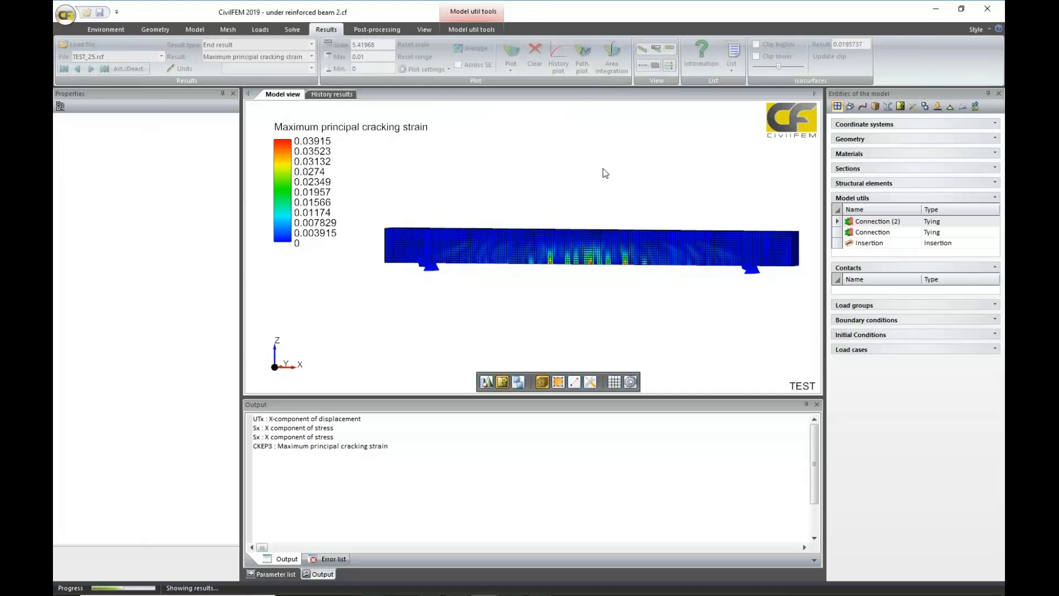
middle_drag(719, 279, 684, 281)
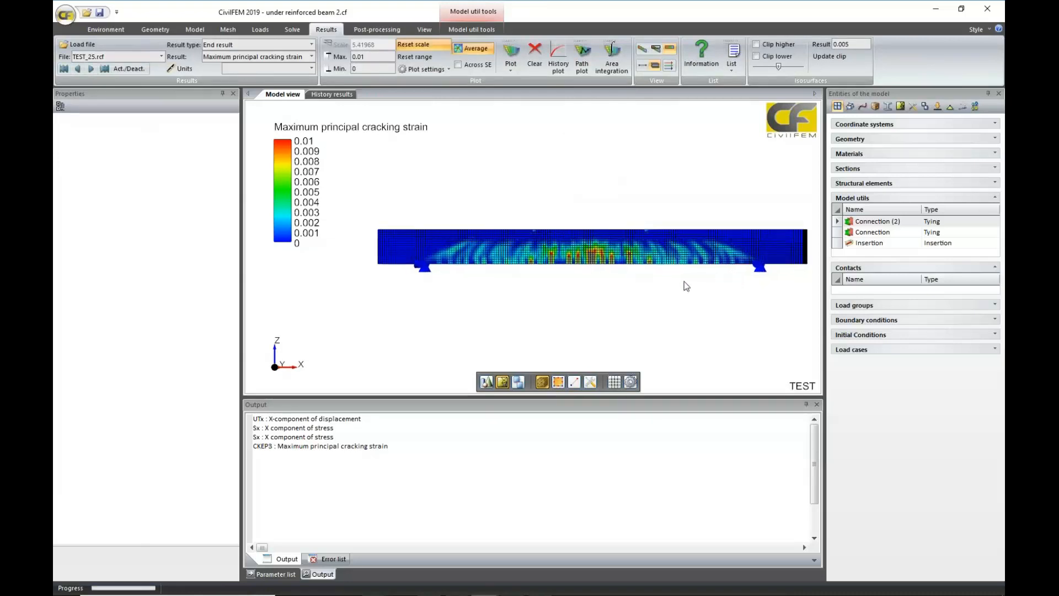
mouse_move(586, 237)
middle_drag(595, 271, 583, 286)
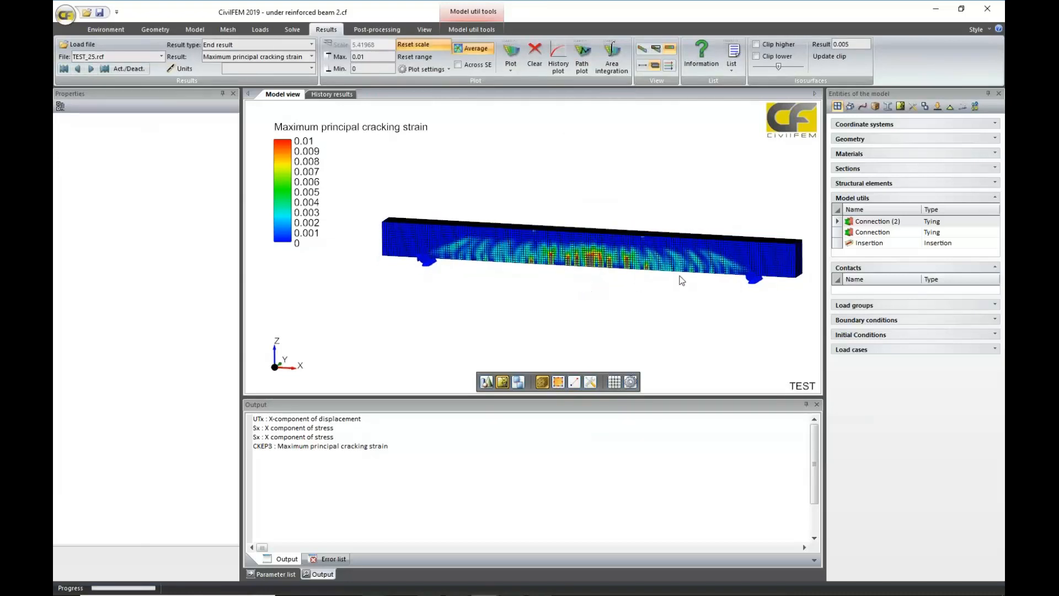
mouse_move(693, 262)
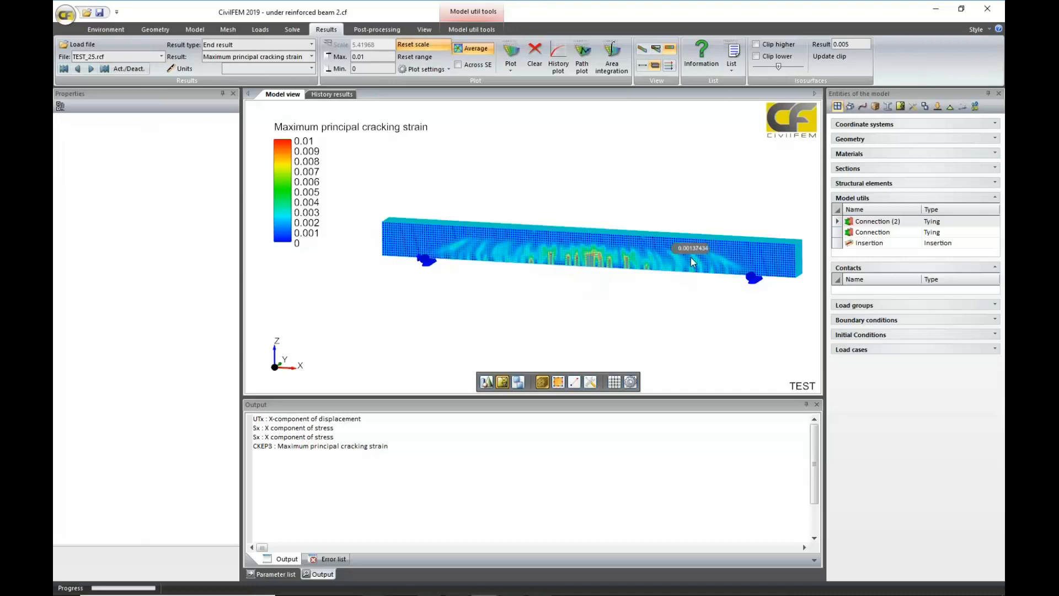
Step: Hide the Solid 3D concrete beam and display all the truss reinforcement elements as shaded bodies
click(656, 251)
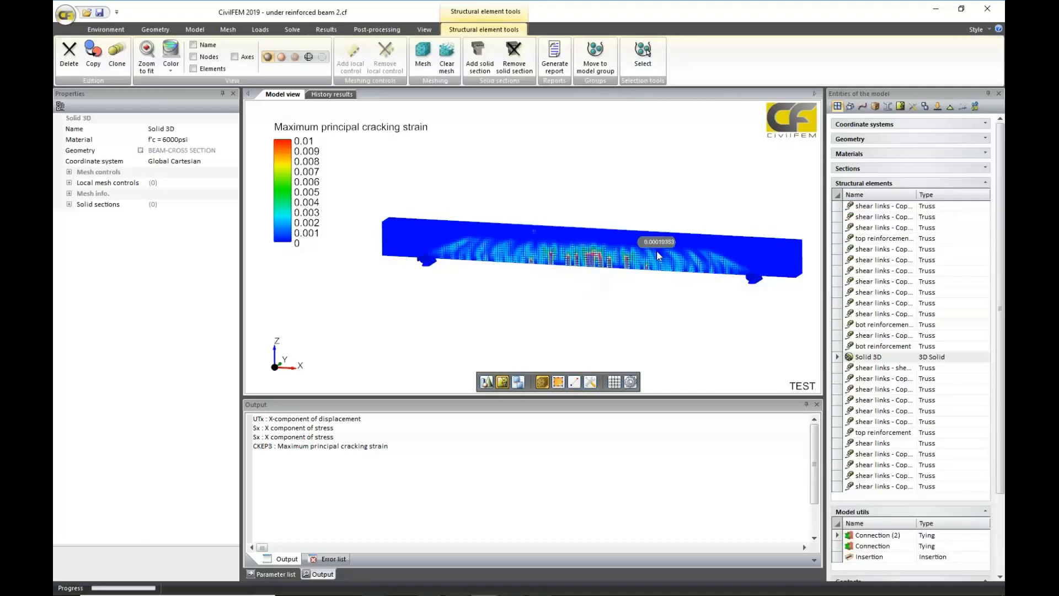
click(321, 58)
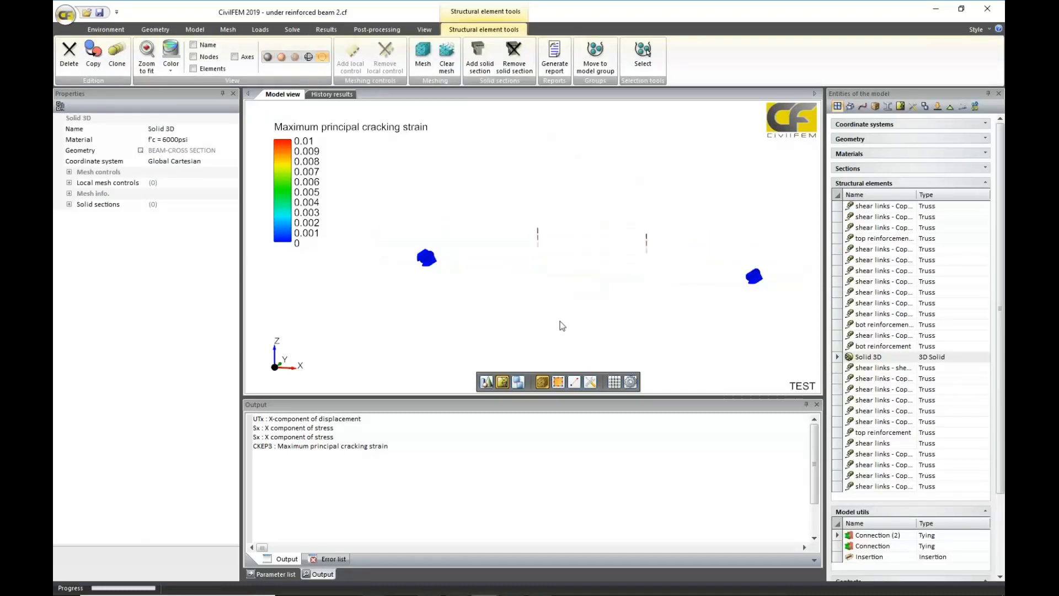
click(838, 196)
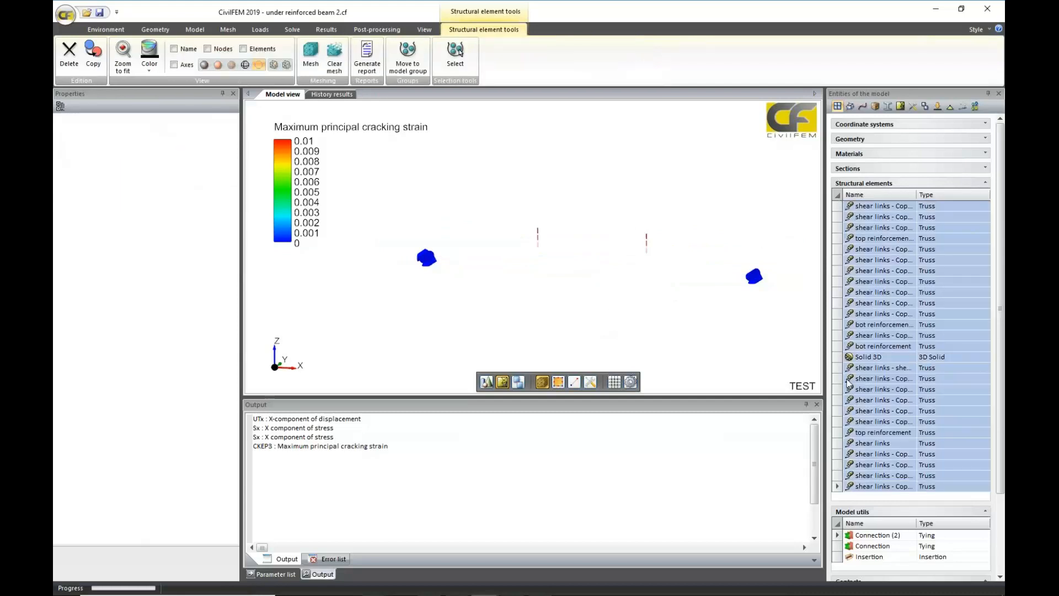
ctrl+click(837, 356)
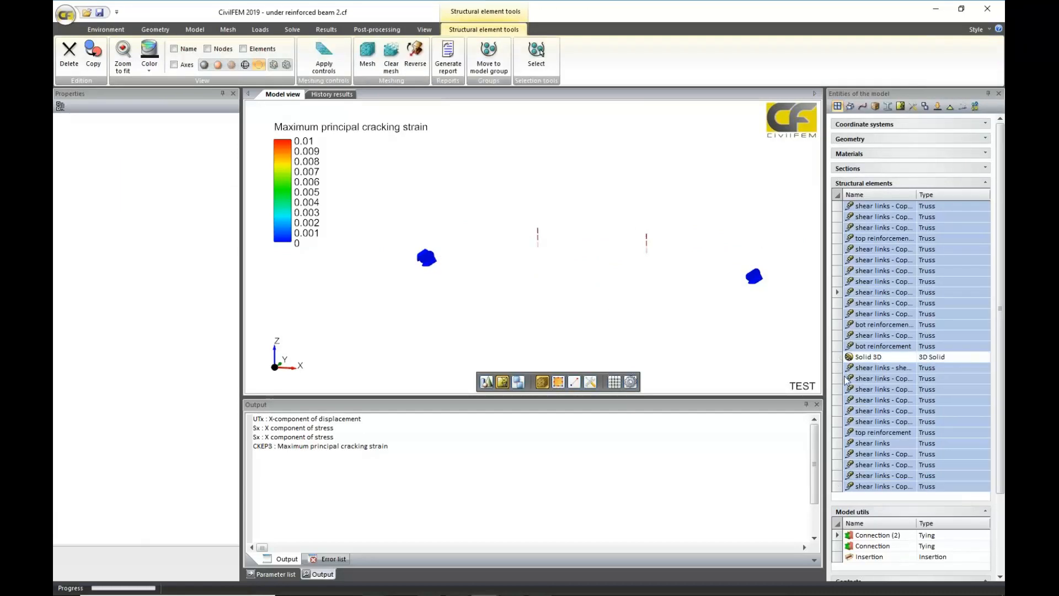
click(205, 65)
mouse_move(638, 151)
mouse_down()
mouse_move(636, 202)
mouse_move(561, 191)
mouse_move(682, 199)
mouse_up()
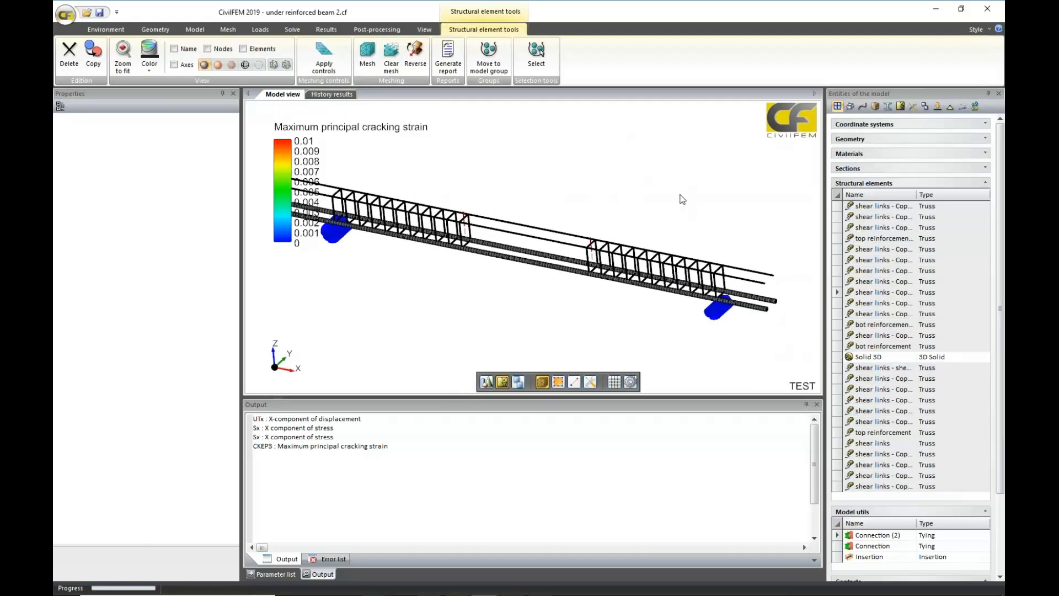
scroll(681, 194, up, 2)
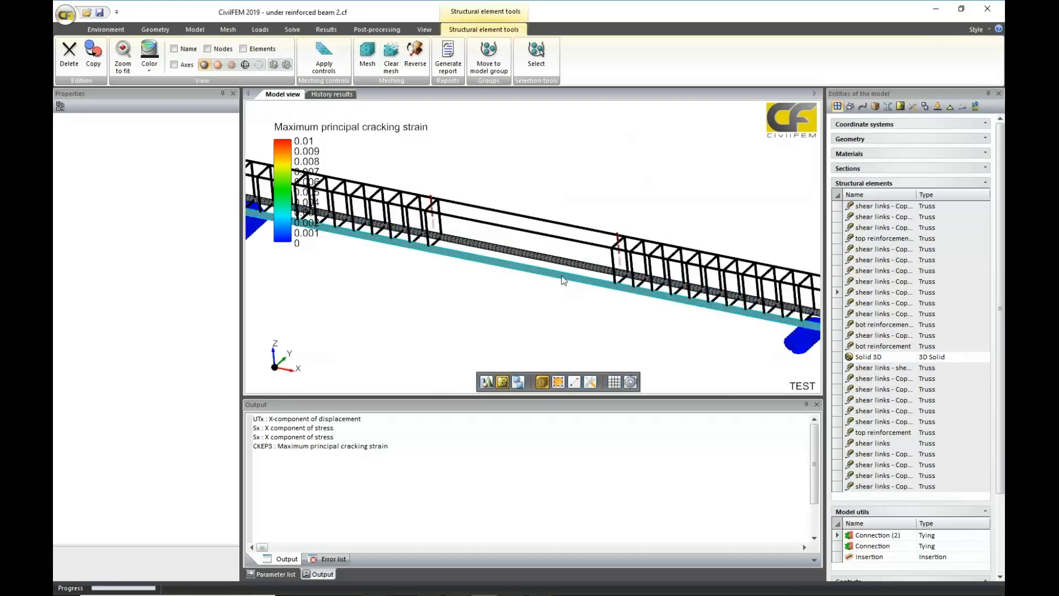
scroll(562, 279, down, 3)
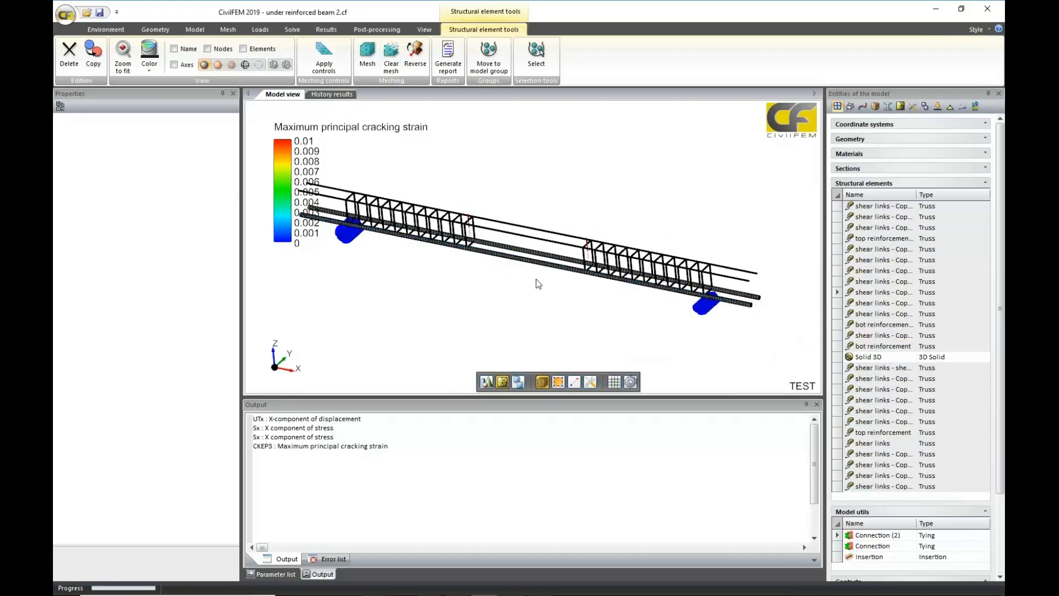
Step: Plot the equivalent plastic strain end result on the visible reinforcement
click(326, 30)
click(312, 57)
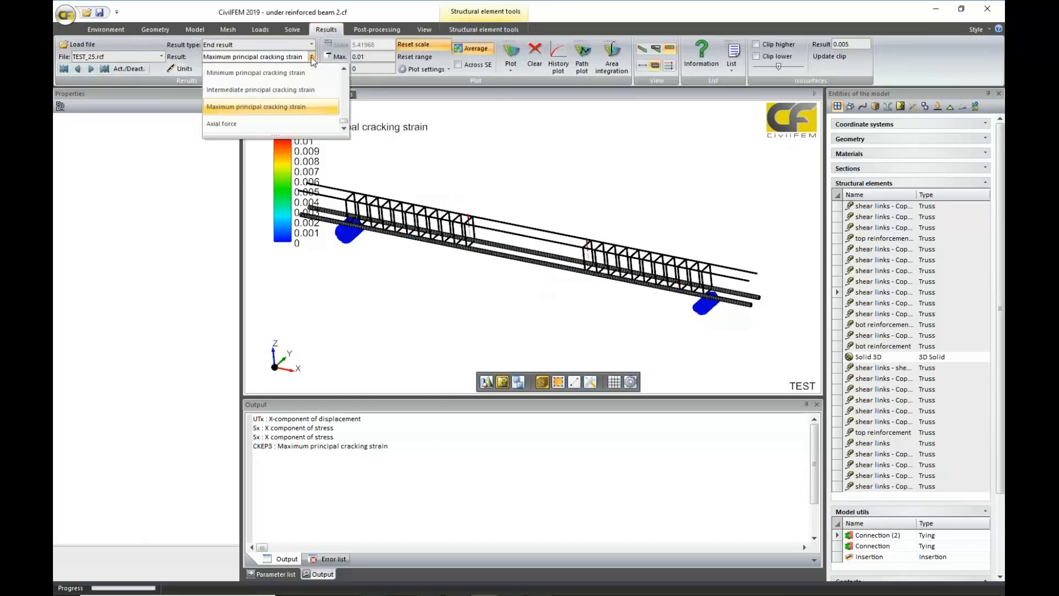
scroll(313, 62, up, 5)
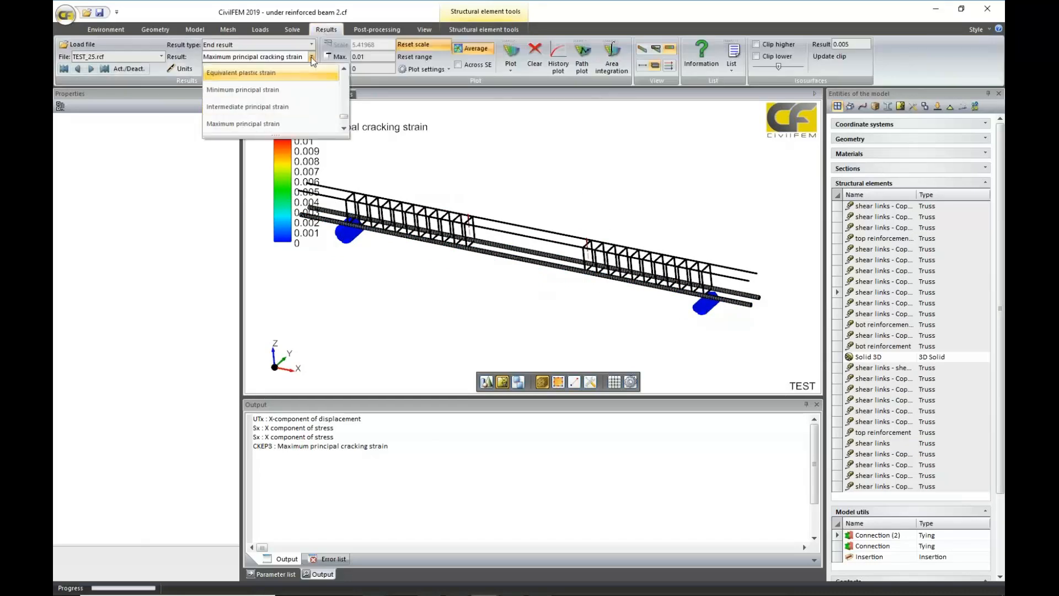
click(280, 74)
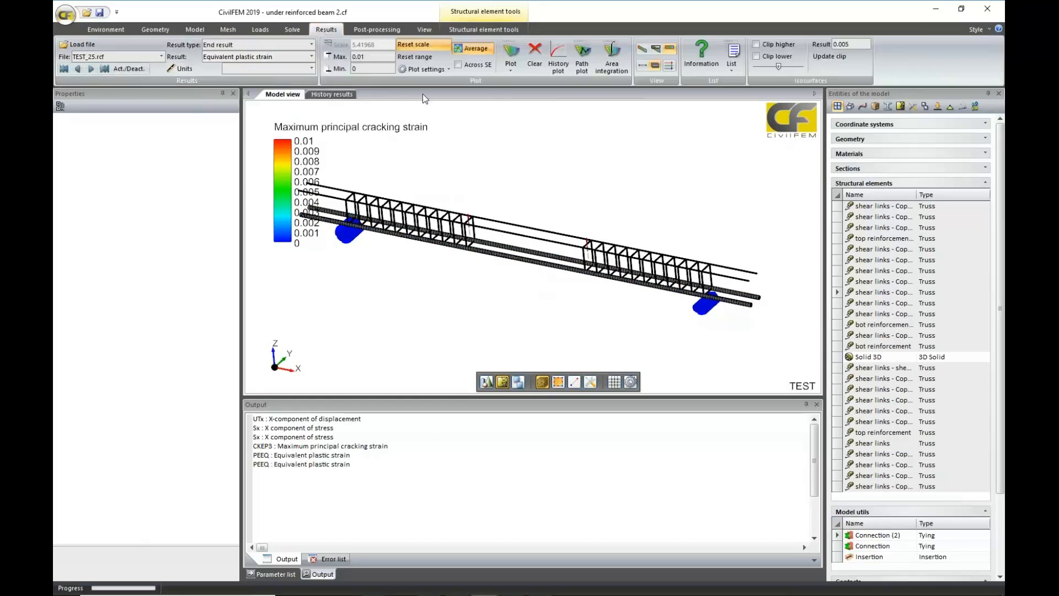
click(511, 52)
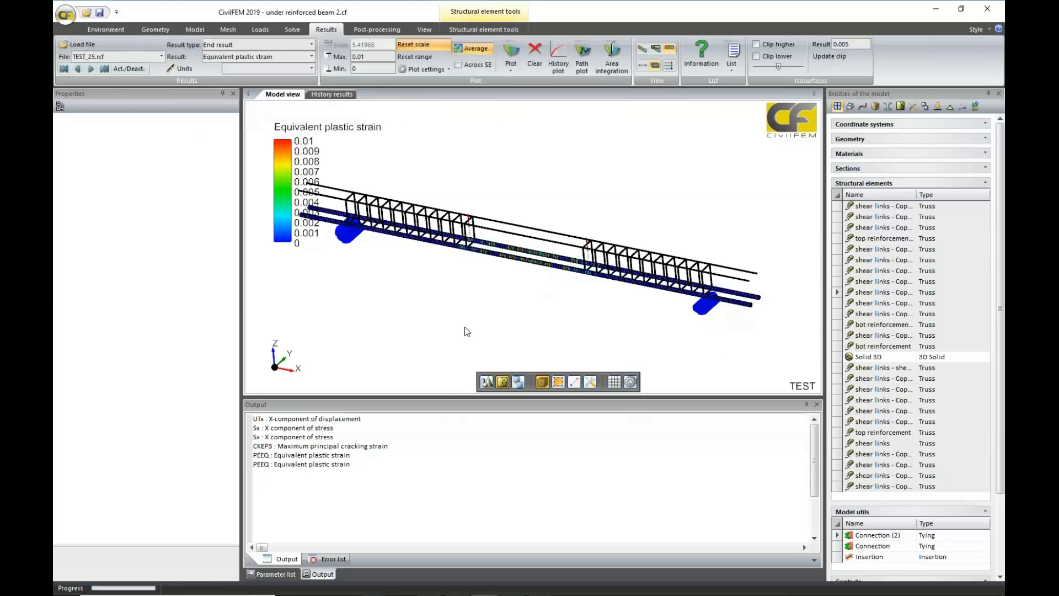
Step: Reset the contour range, replot the equivalent plastic strain, and examine the yielded zones of the bottom reinforcement bars
scroll(469, 330, up, 2)
click(419, 57)
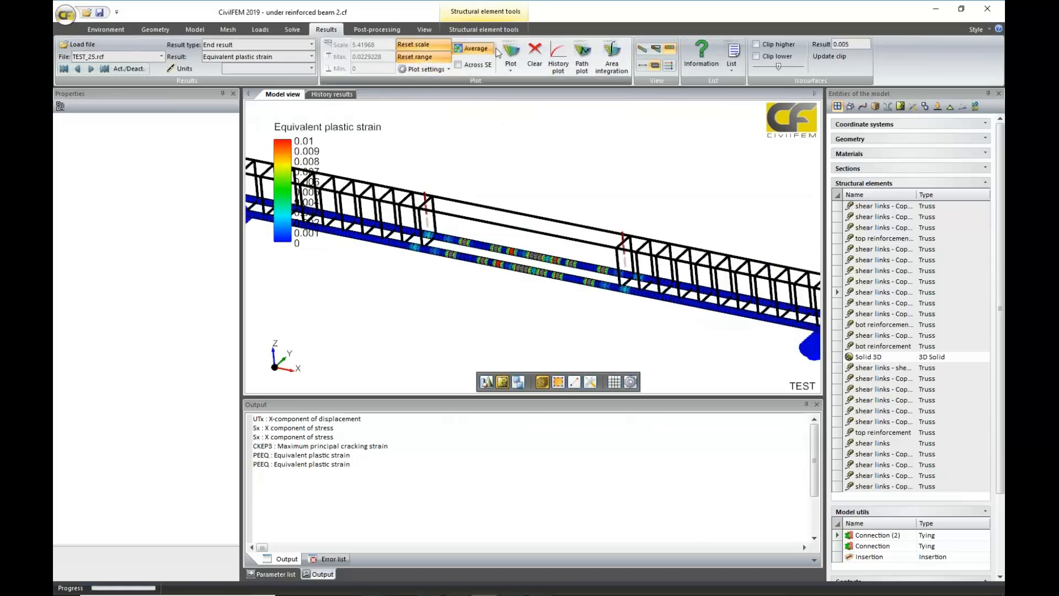
click(509, 52)
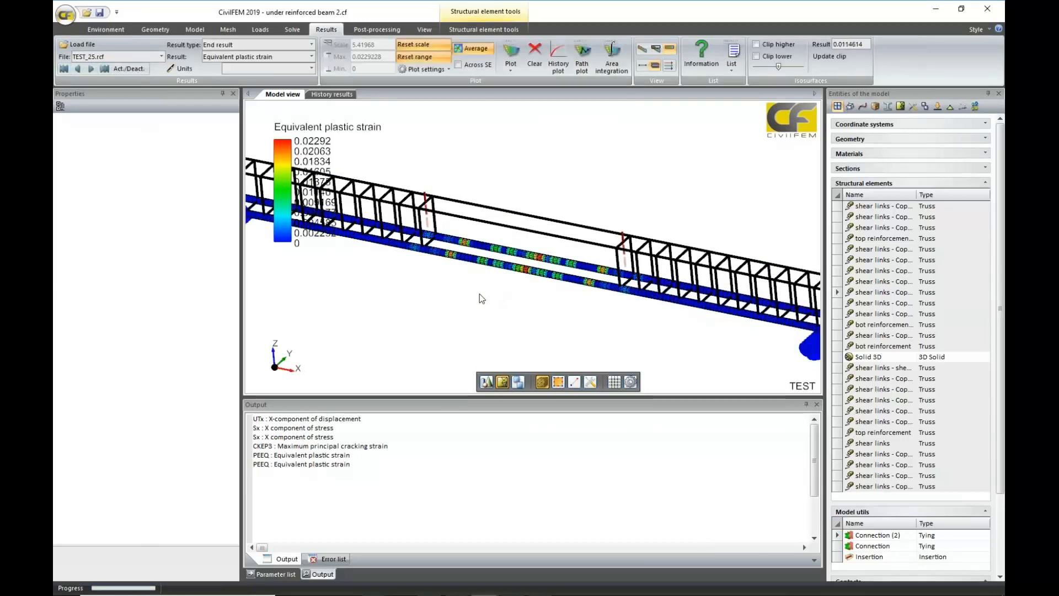
scroll(478, 293, up, 2)
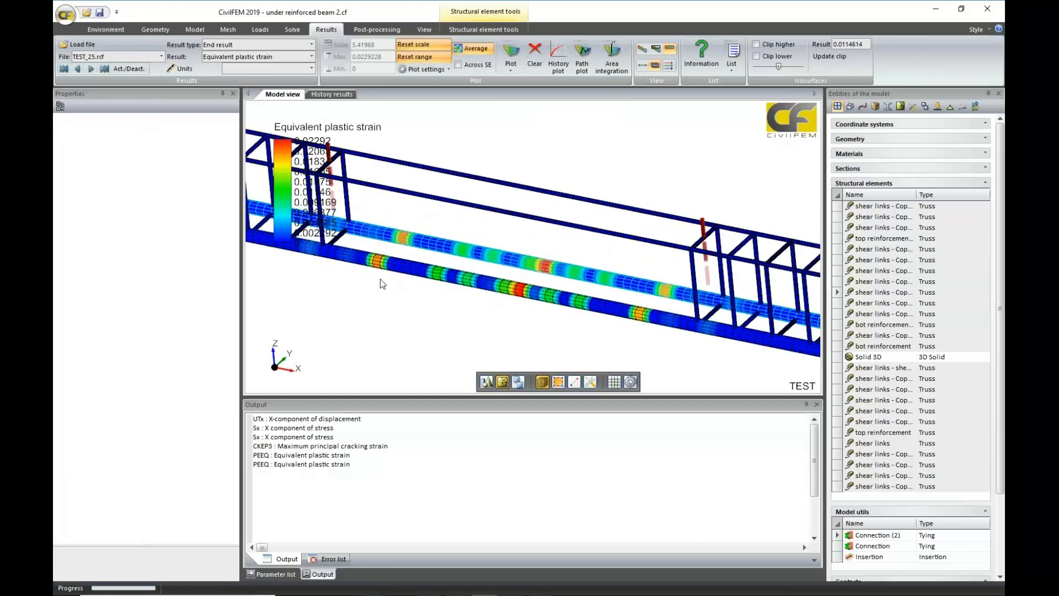
scroll(597, 312, down, 2)
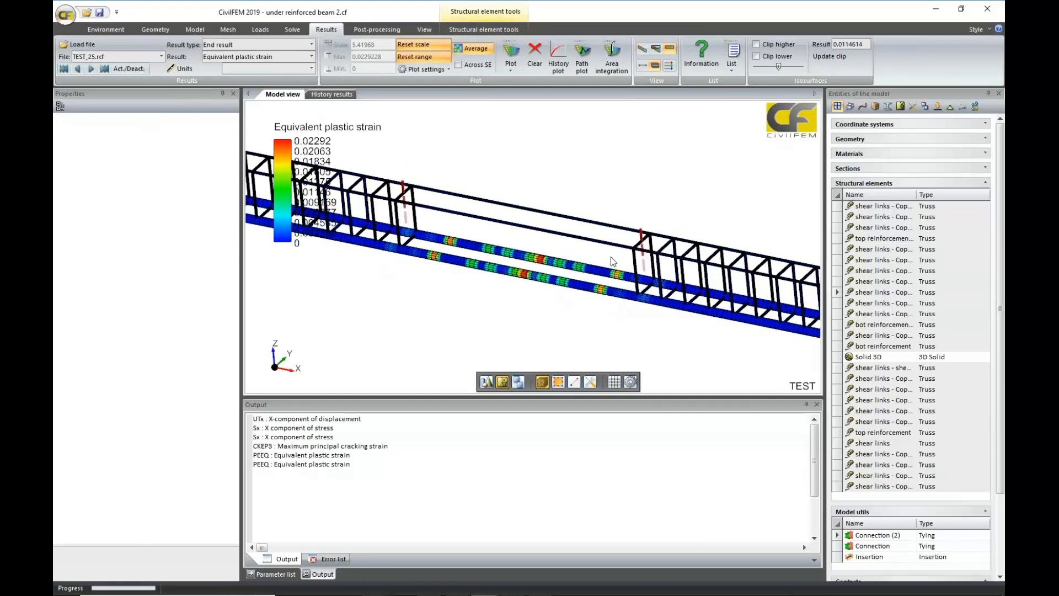
scroll(553, 310, down, 3)
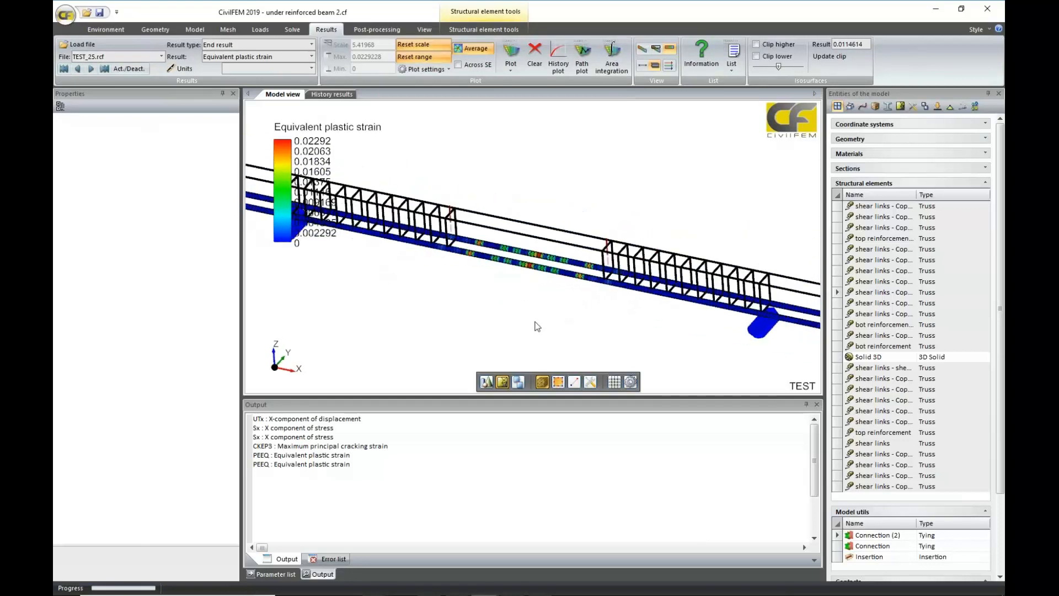
scroll(503, 297, up, 3)
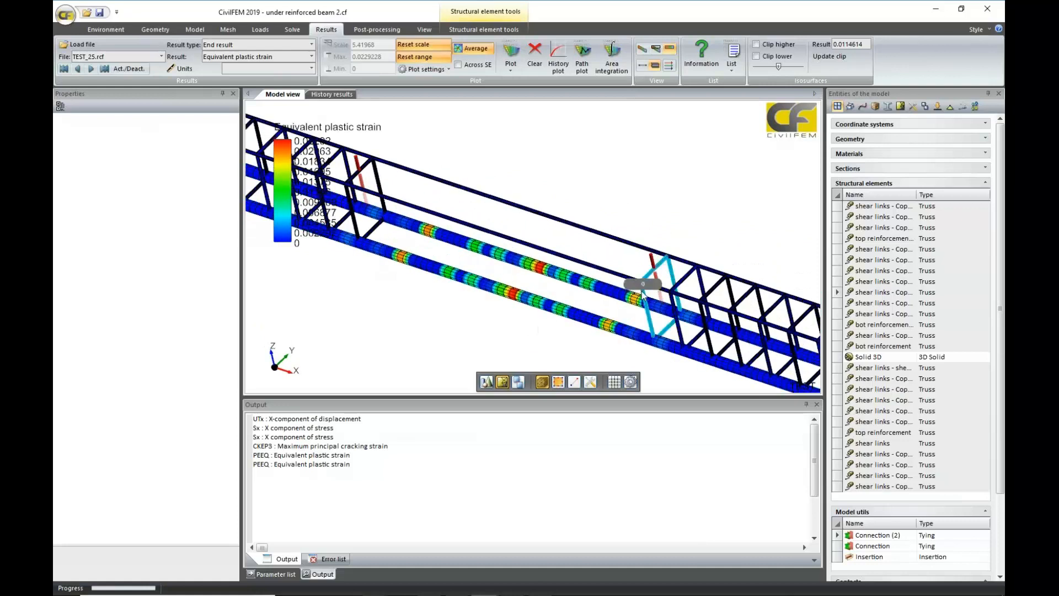
scroll(635, 276, up, 3)
scroll(629, 267, down, 3)
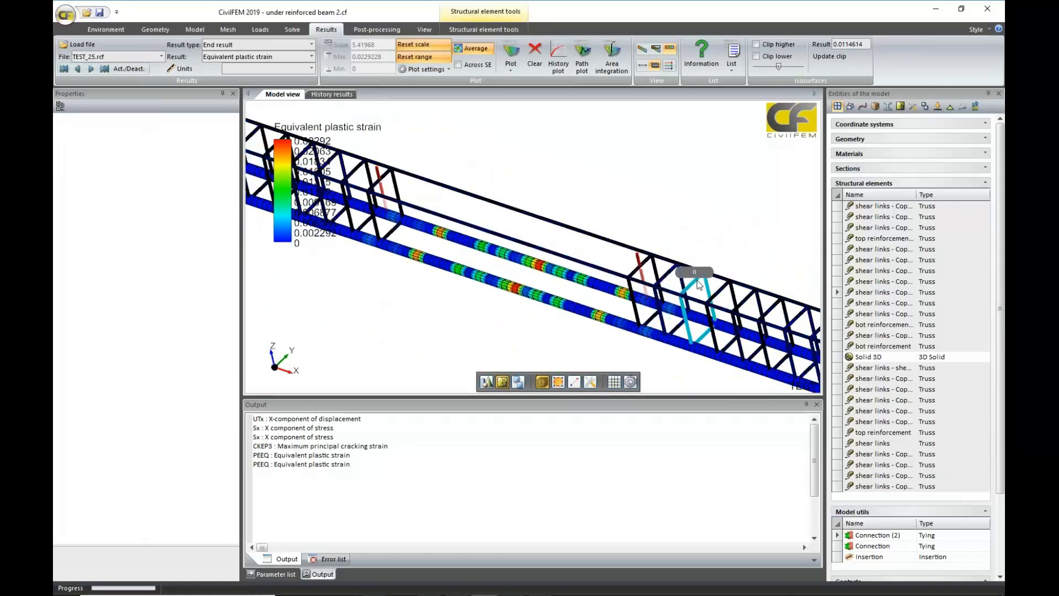
scroll(727, 292, down, 5)
mouse_move(480, 314)
middle_down()
mouse_move(503, 261)
mouse_move(500, 316)
middle_up()
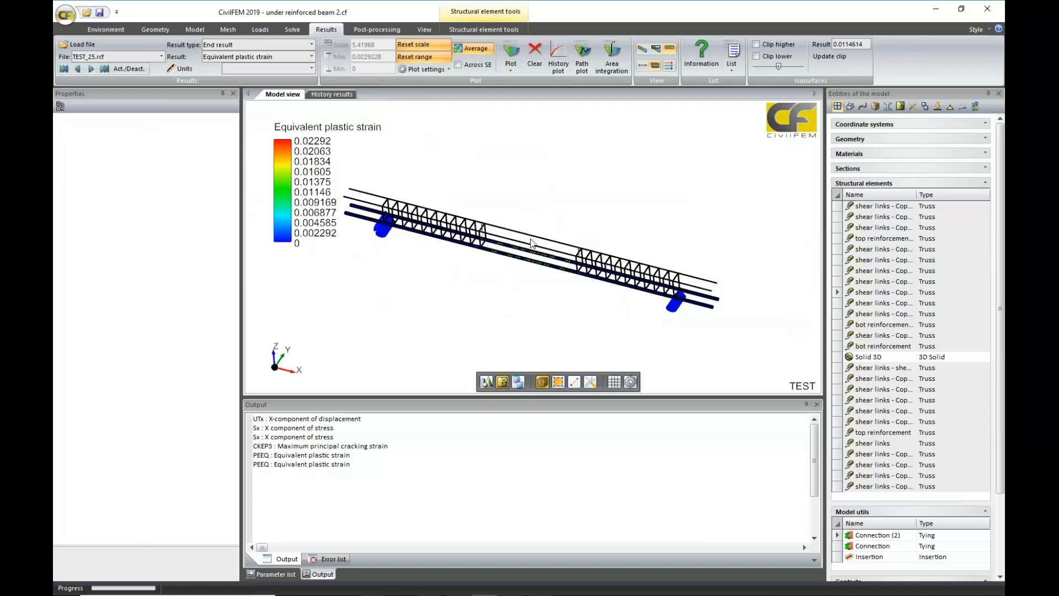
Step: Hide the reinforcement trusses and show the equivalent plastic strain on the Solid 3D concrete beam
click(837, 196)
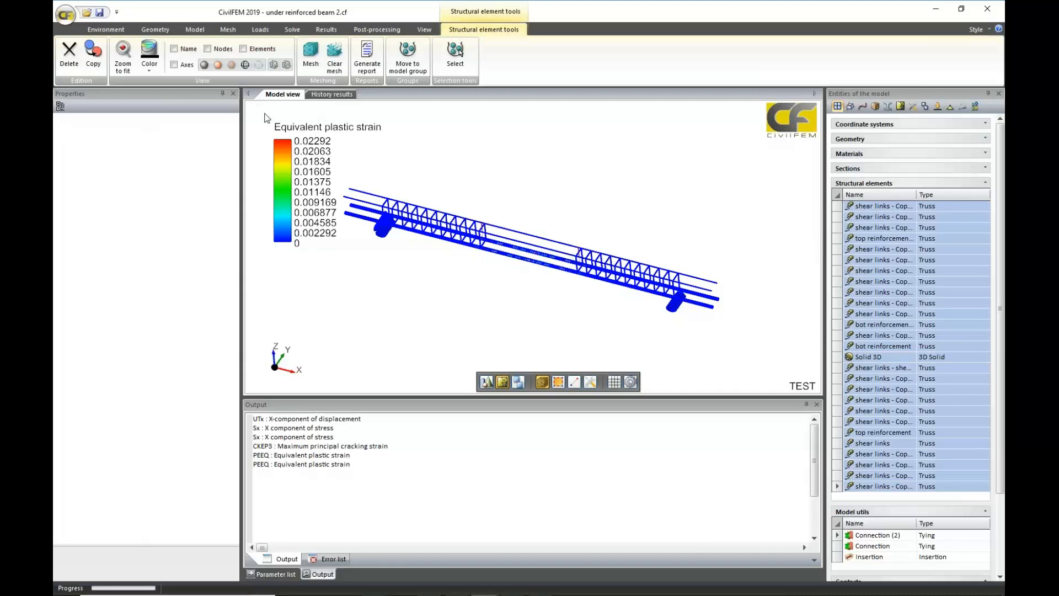
click(258, 65)
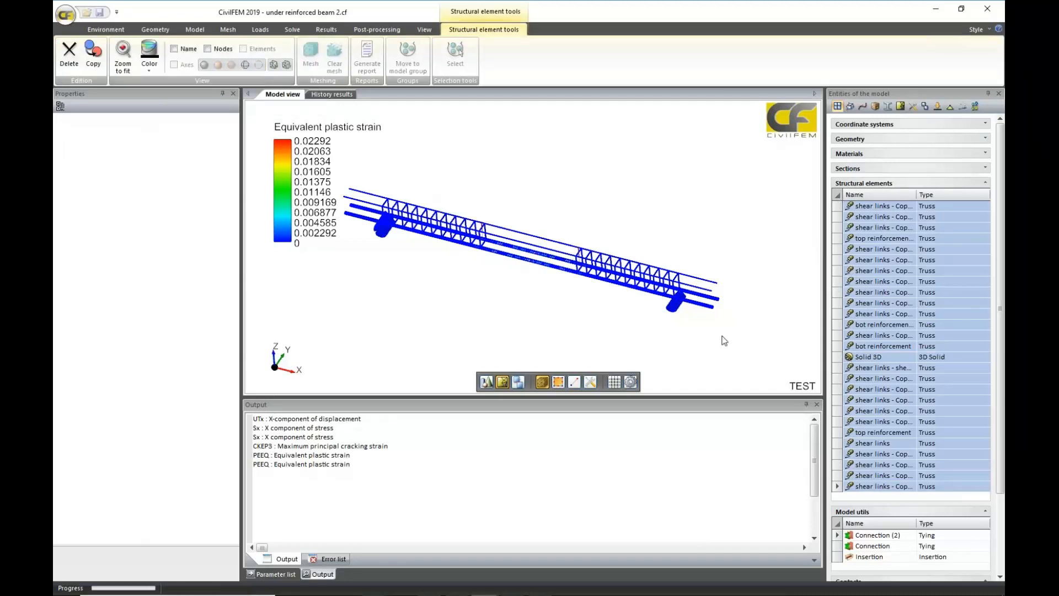
click(850, 357)
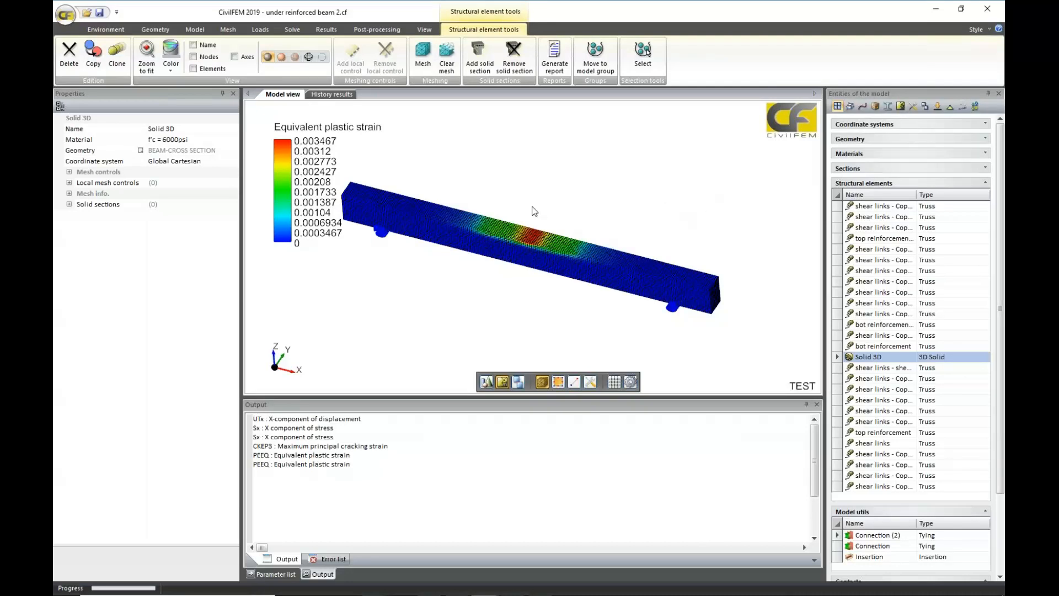
Step: Review the cracking and crushing properties of the f'c = 6000psi concrete and examine the plastic strain on the beam's top face at midspan
click(866, 155)
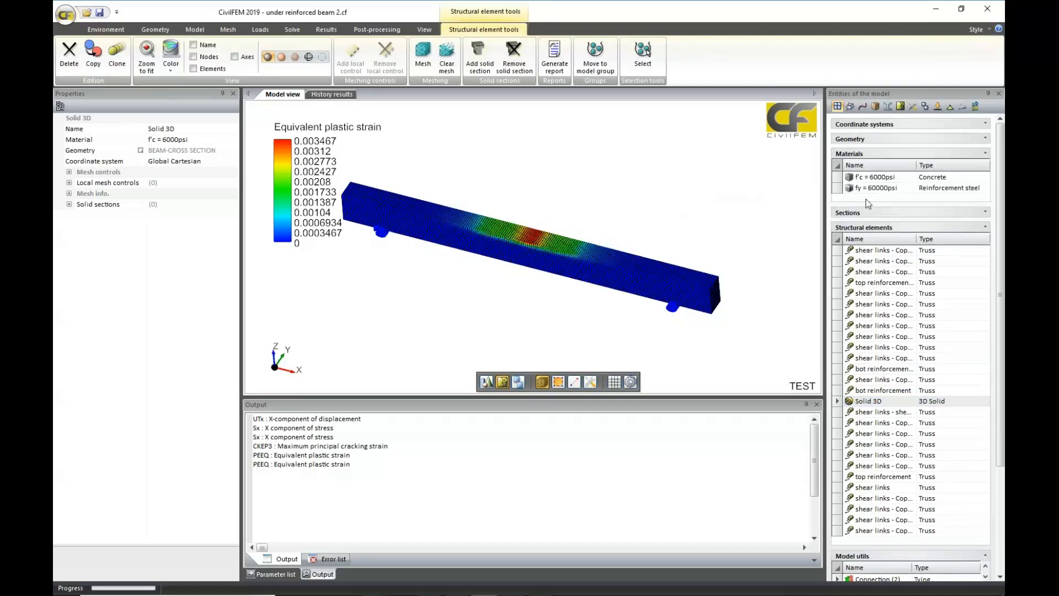
click(864, 178)
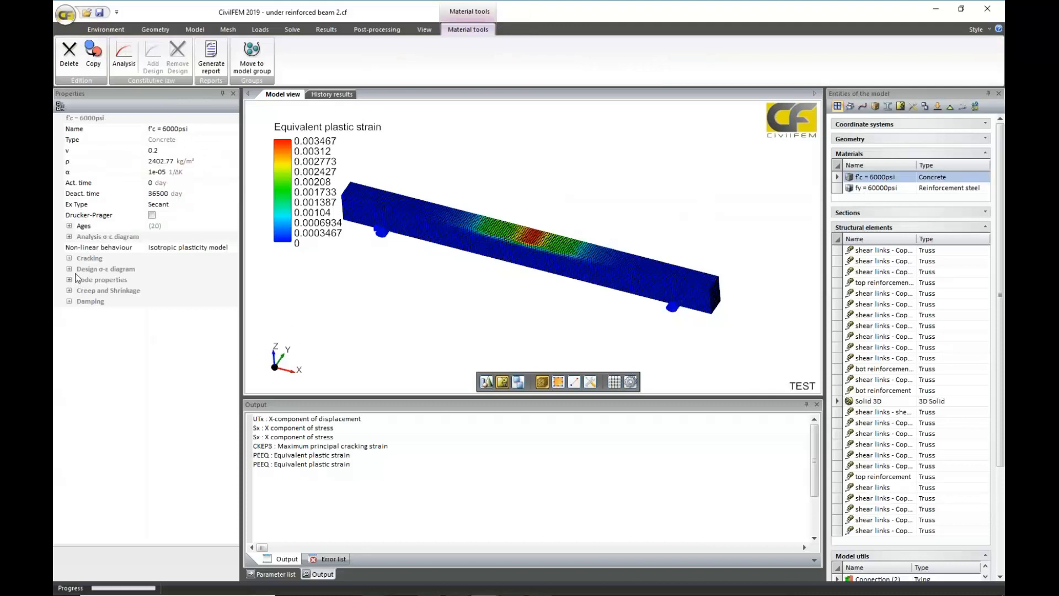
click(75, 259)
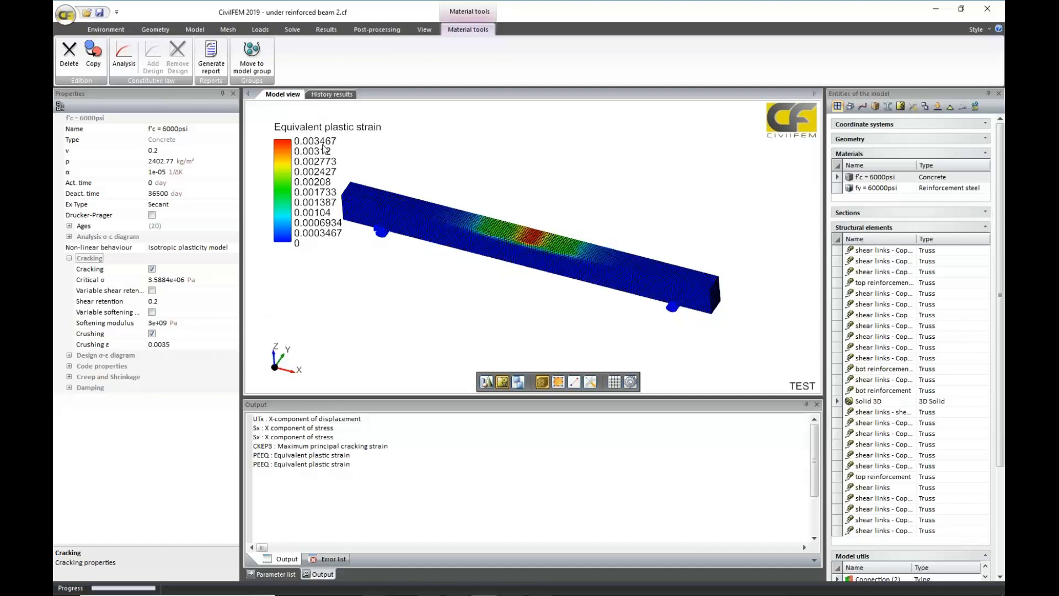
scroll(500, 321, up, 5)
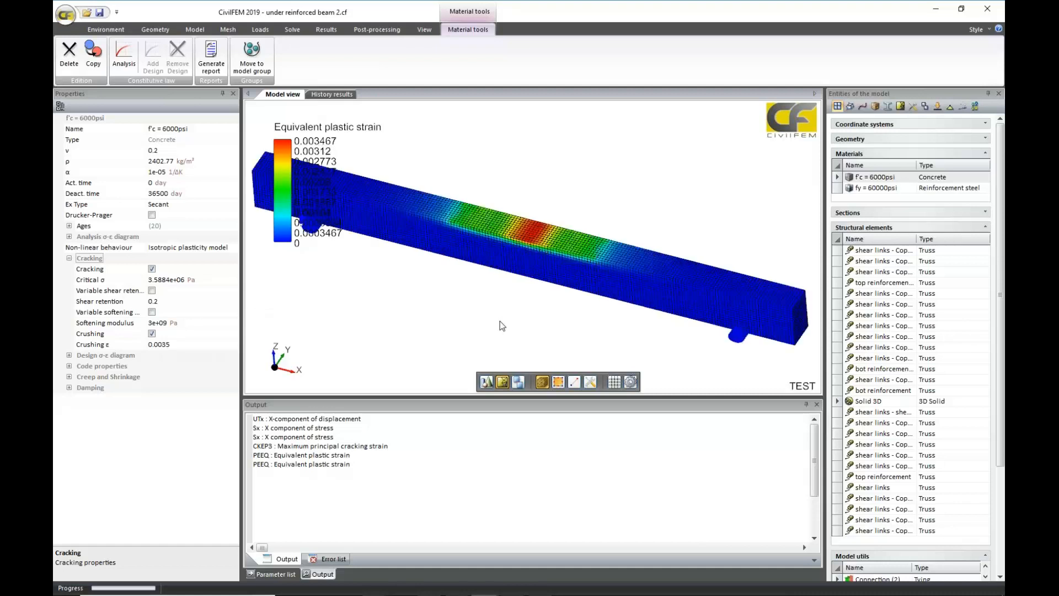
middle_drag(549, 290, 560, 282)
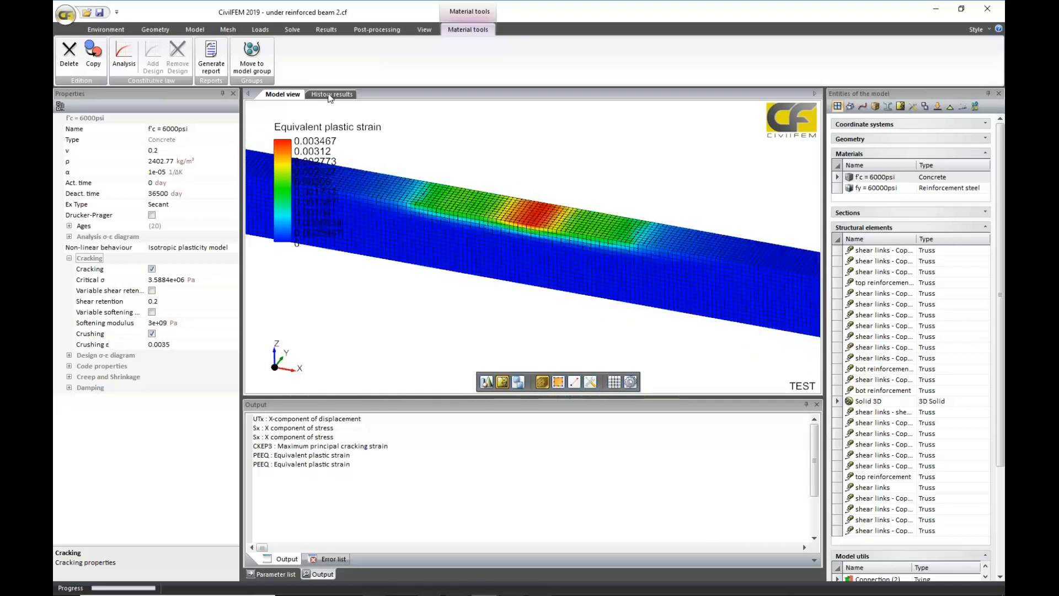
Step: Compare the reaction force versus displacement history curve with the equivalent plastic strain contour on the concrete beam
click(330, 96)
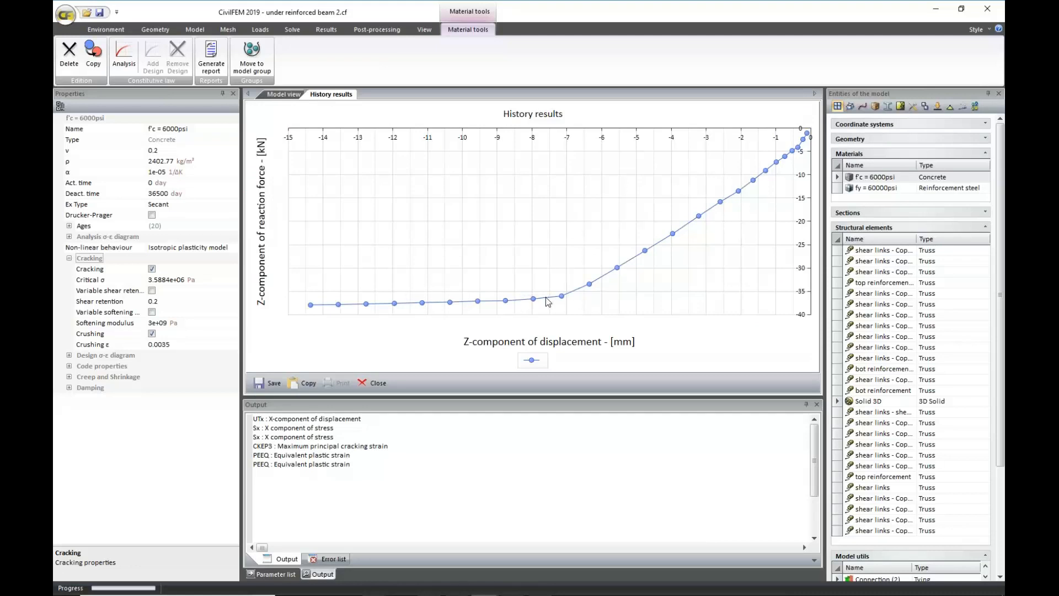
click(282, 95)
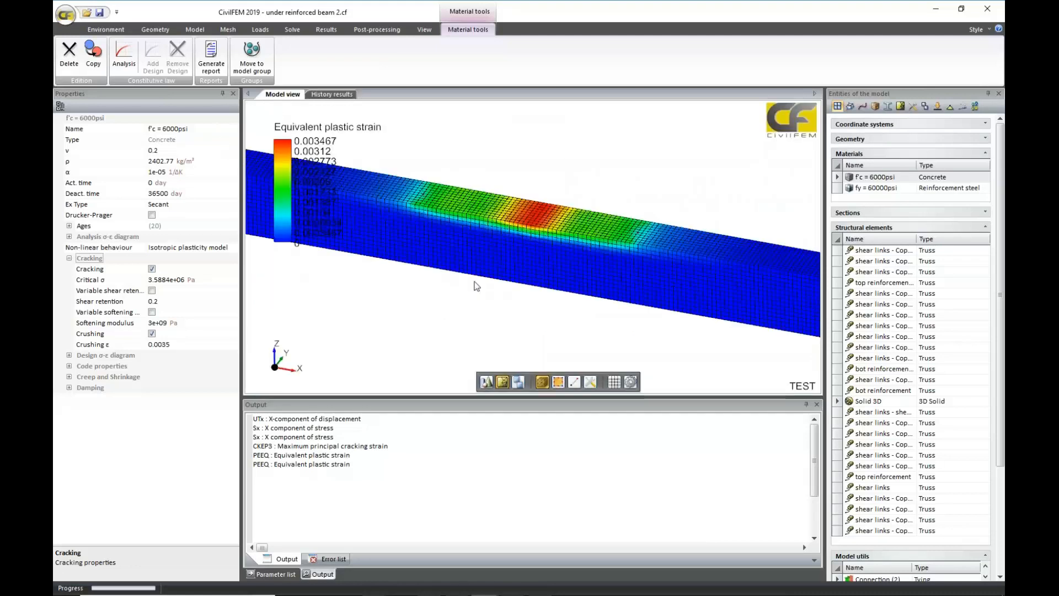
click(332, 95)
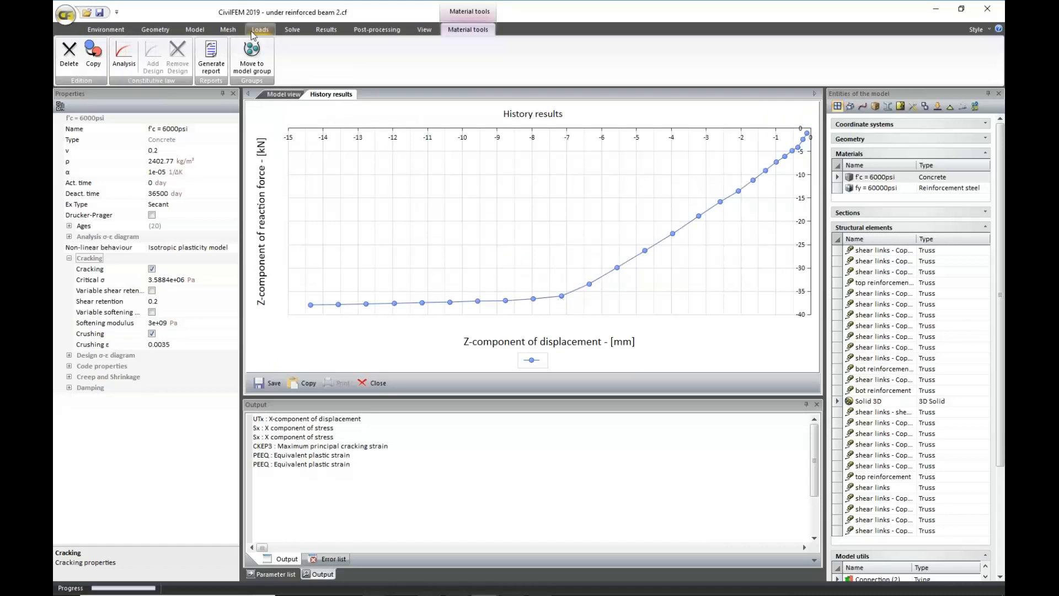
Step: Load the results file TEST_15.rcf and examine the equivalent plastic strain on the concrete beam at that increment
click(325, 30)
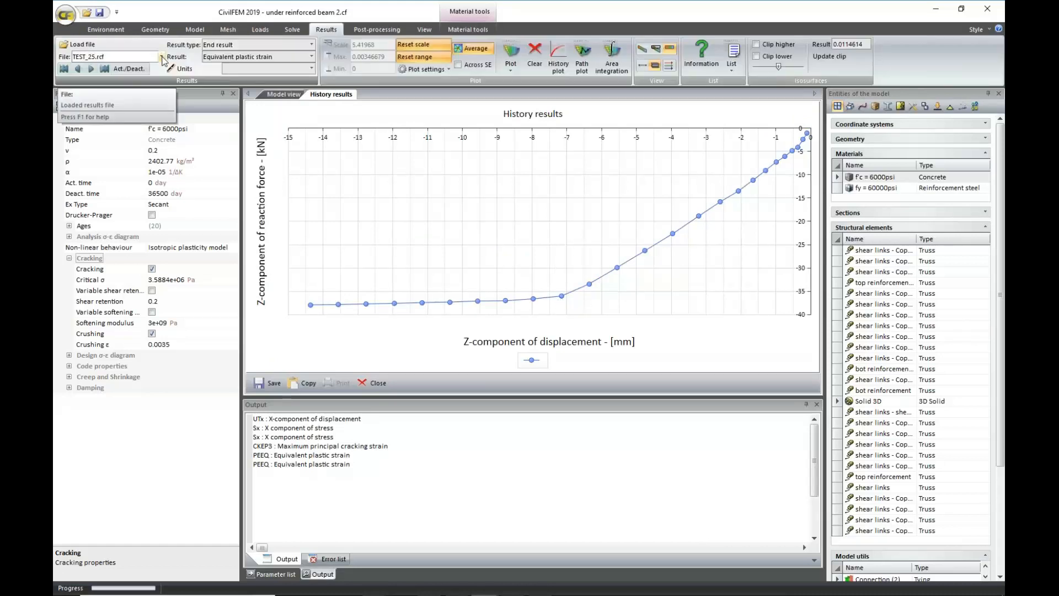
click(162, 57)
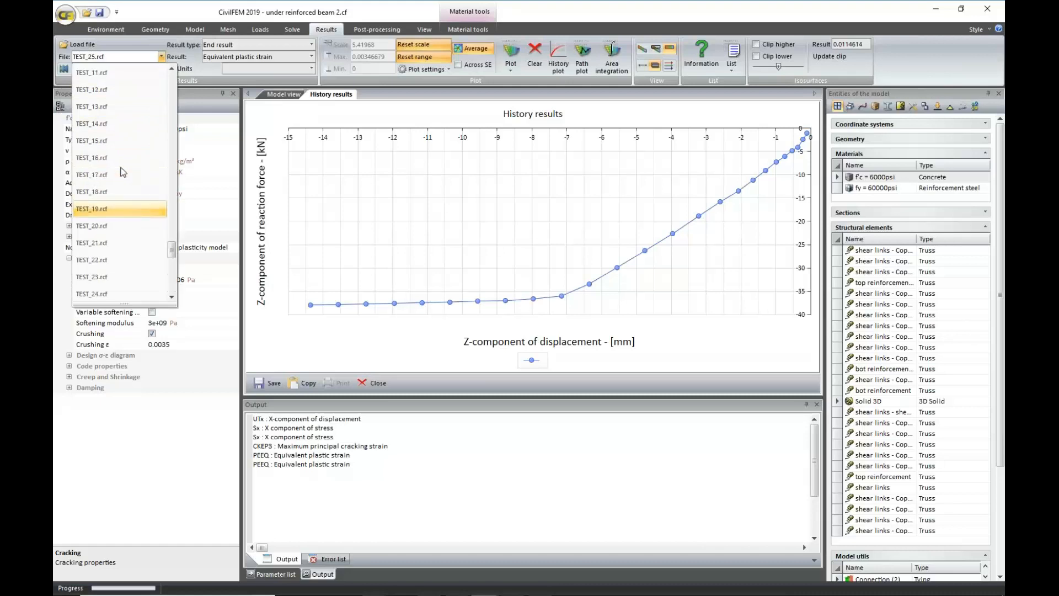
click(114, 141)
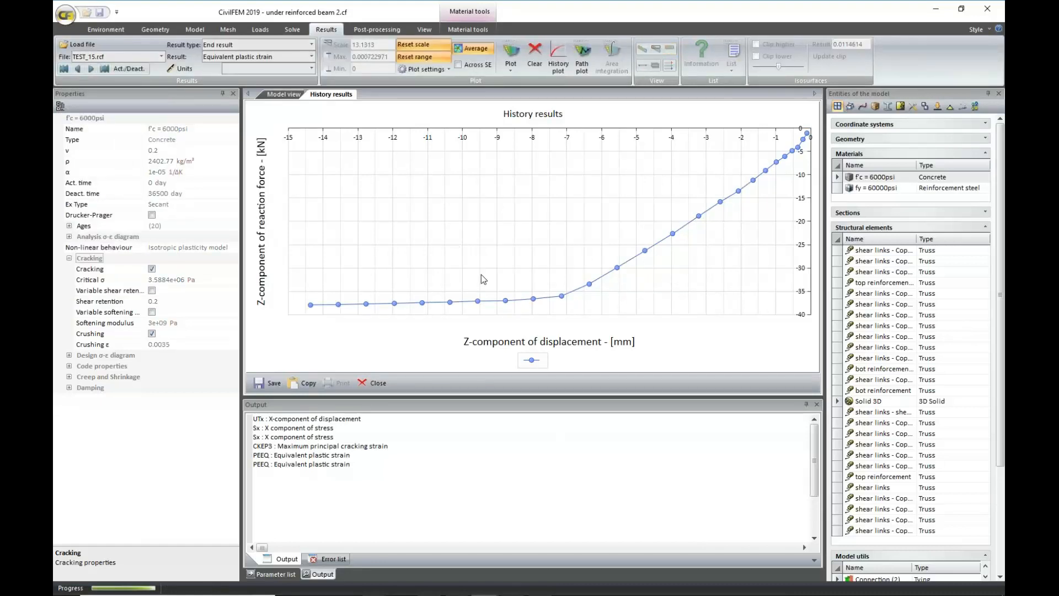
middle_drag(525, 205, 507, 258)
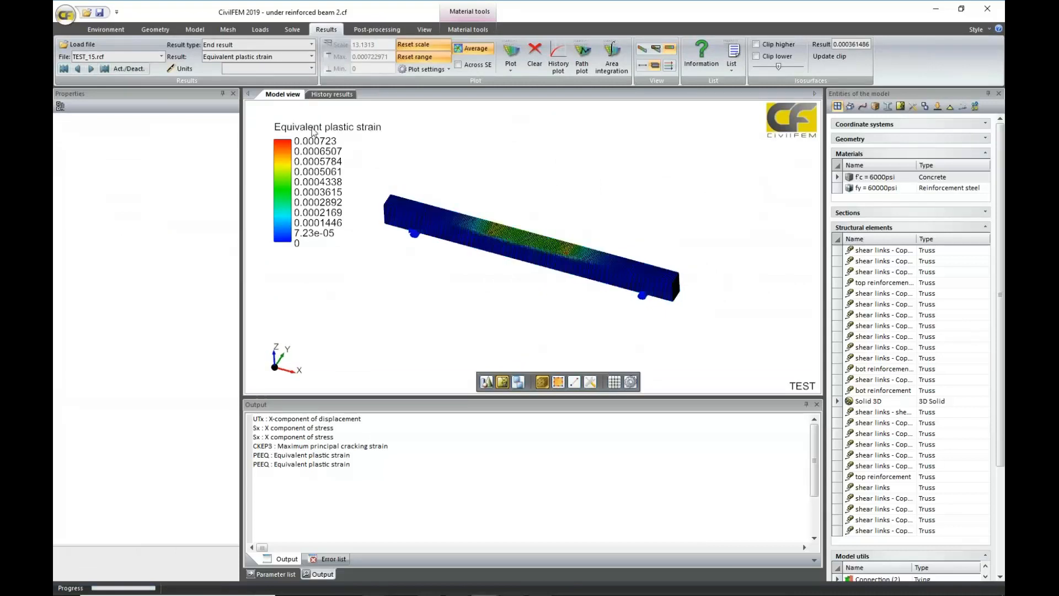
Step: Plot the maximum principal strain end result for TEST_15.rcf and examine the strain pattern on the beam's side face
click(312, 56)
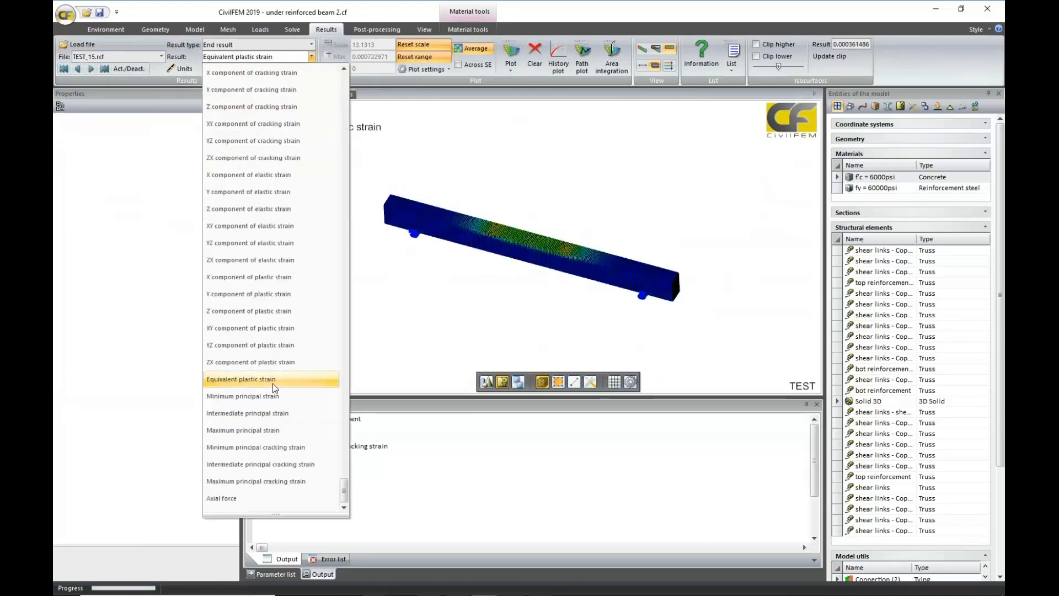
click(272, 430)
click(512, 61)
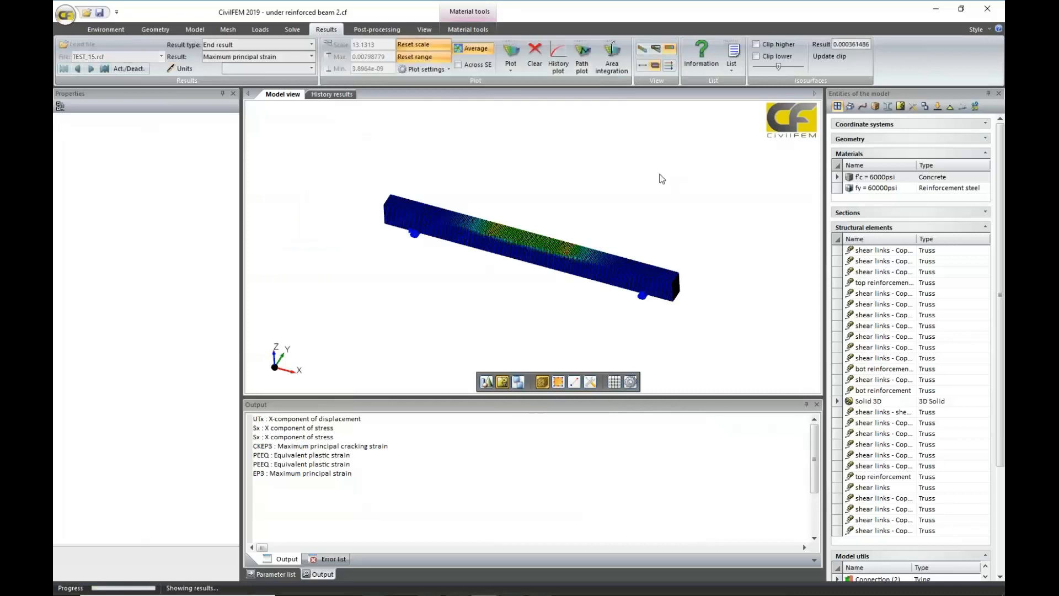
middle_drag(536, 329, 594, 234)
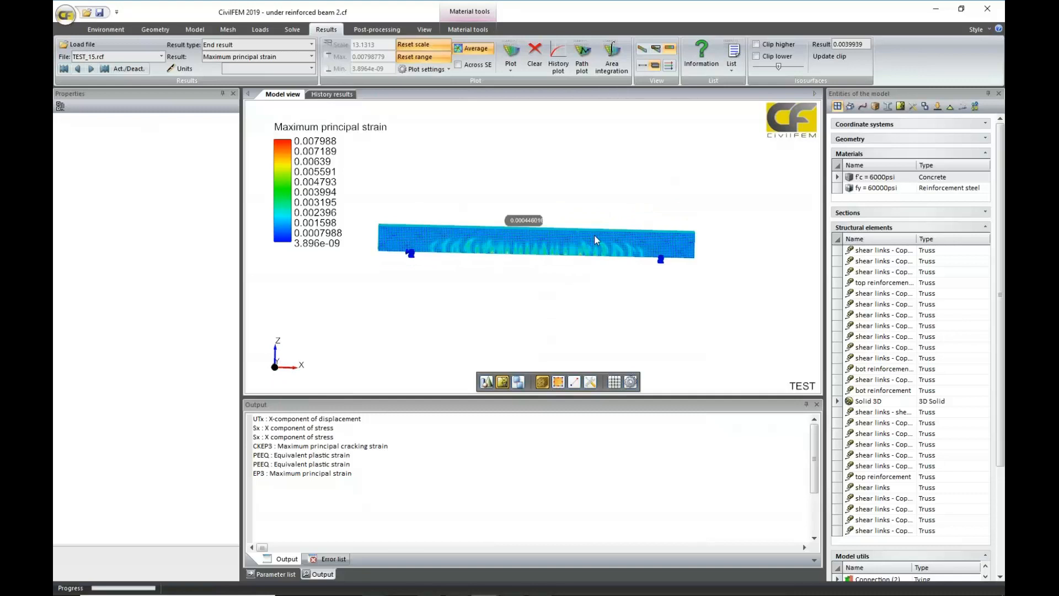